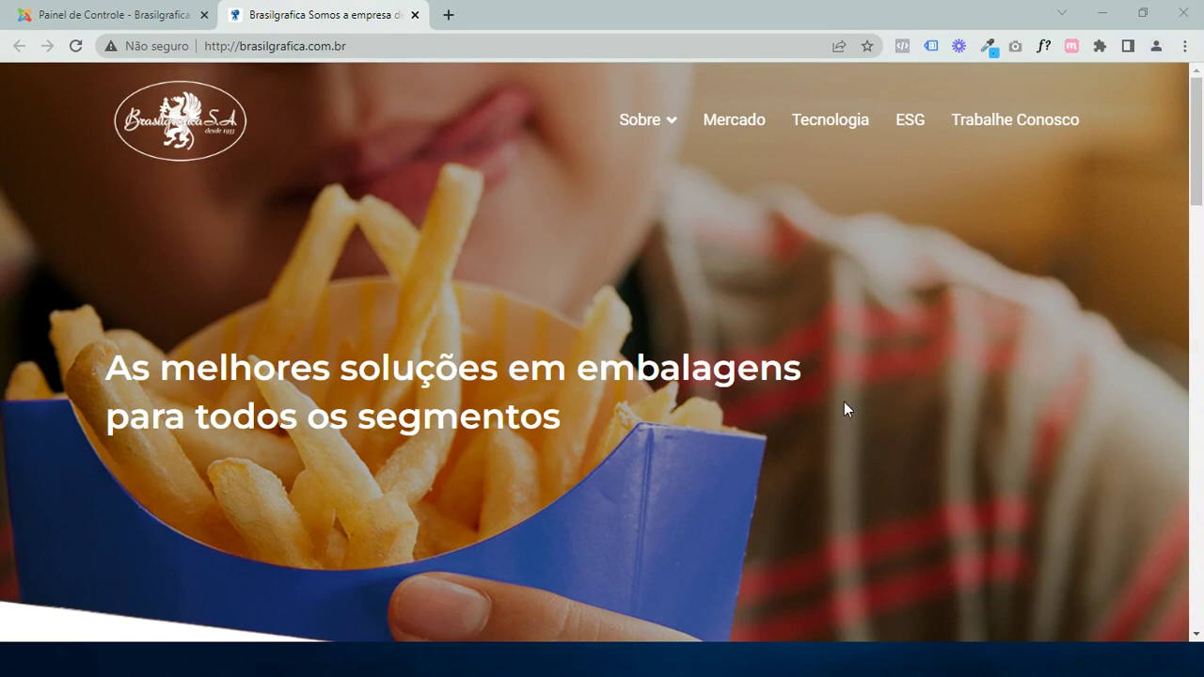
Look over the Brasilgrafica home page and open the História page under Sobre
{"action": "scroll", "coordinate": [777, 459], "scroll_direction": "down", "scroll_amount": 15}
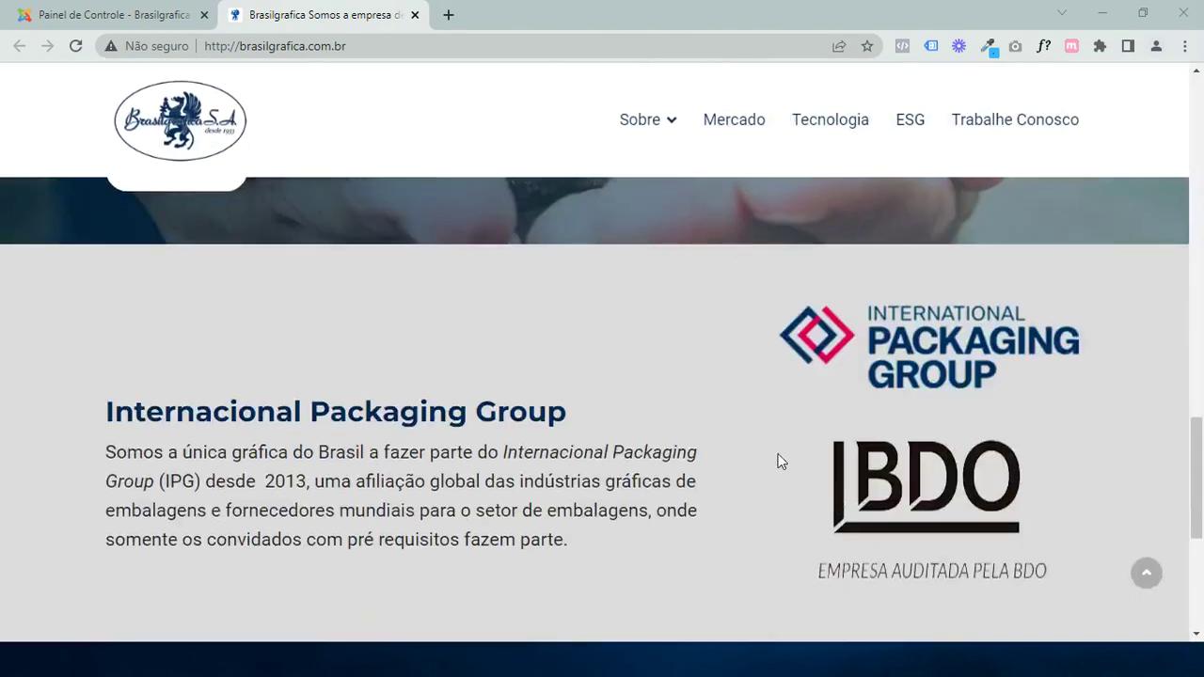
{"action": "scroll", "coordinate": [778, 454], "scroll_direction": "up", "scroll_amount": 15}
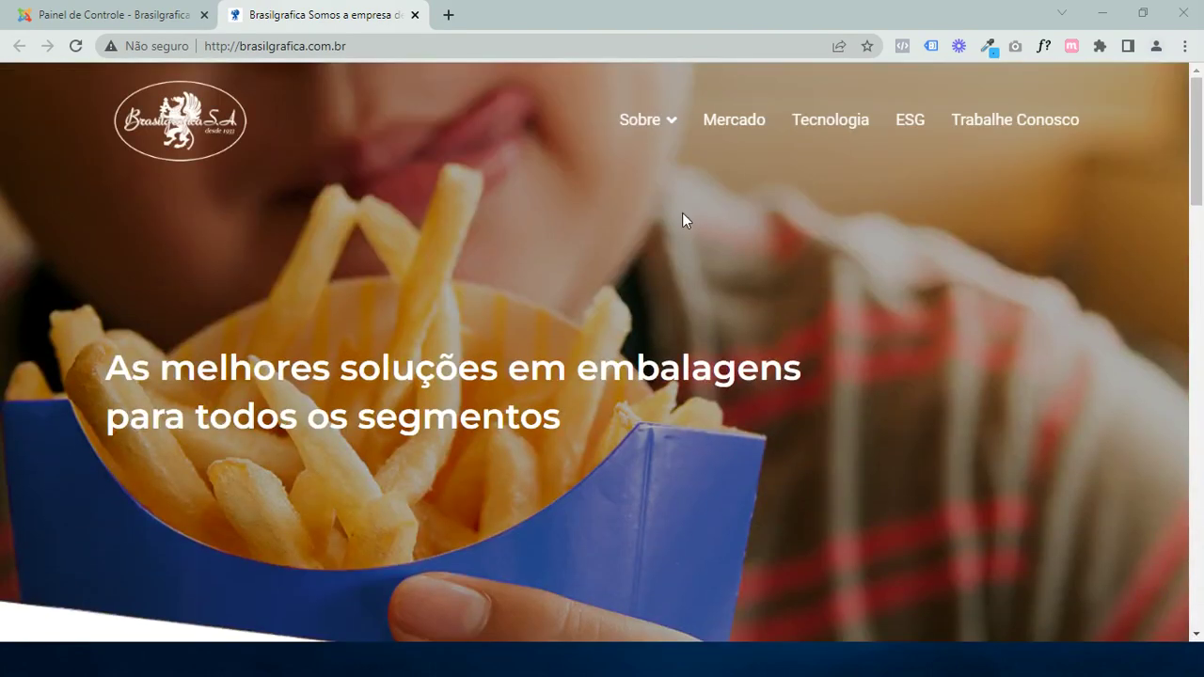
{"action": "mouse_move", "coordinate": [674, 129]}
{"action": "left_click", "coordinate": [651, 179]}
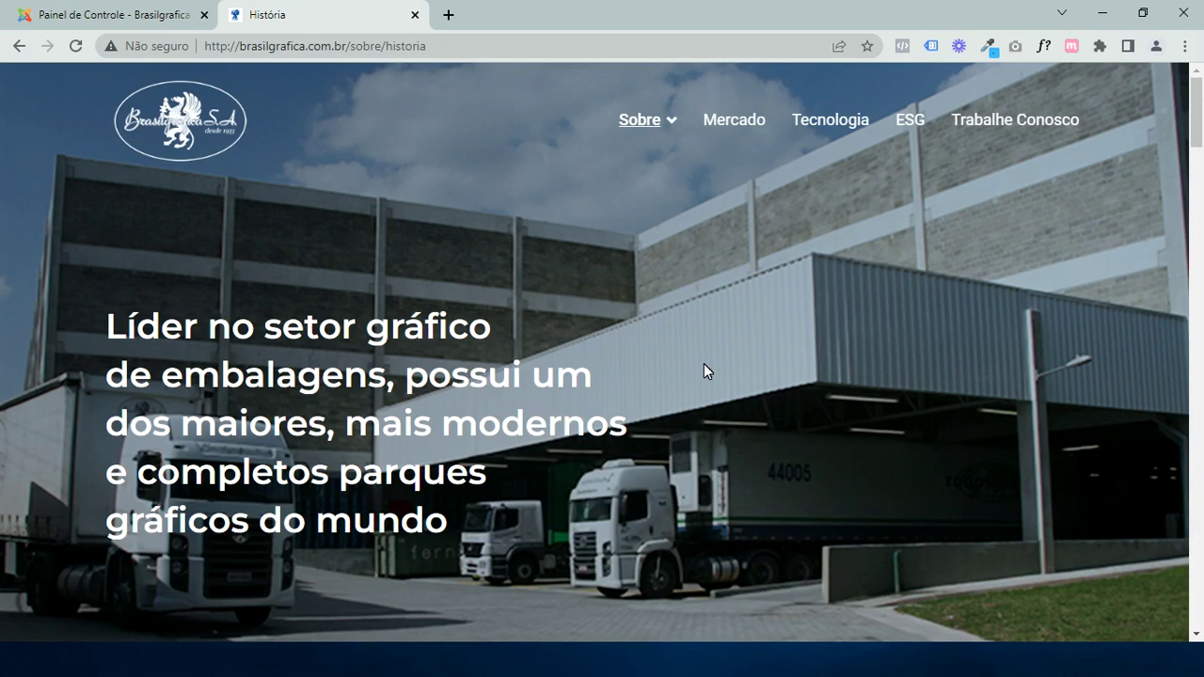
Examine the História page's banner headline, values list and Nossa História section
{"action": "scroll", "coordinate": [704, 363], "scroll_direction": "down", "scroll_amount": 3}
{"action": "scroll", "coordinate": [703, 364], "scroll_direction": "up", "scroll_amount": 2}
{"action": "left_click_drag", "start_coordinate": [118, 262], "coordinate": [480, 443]}
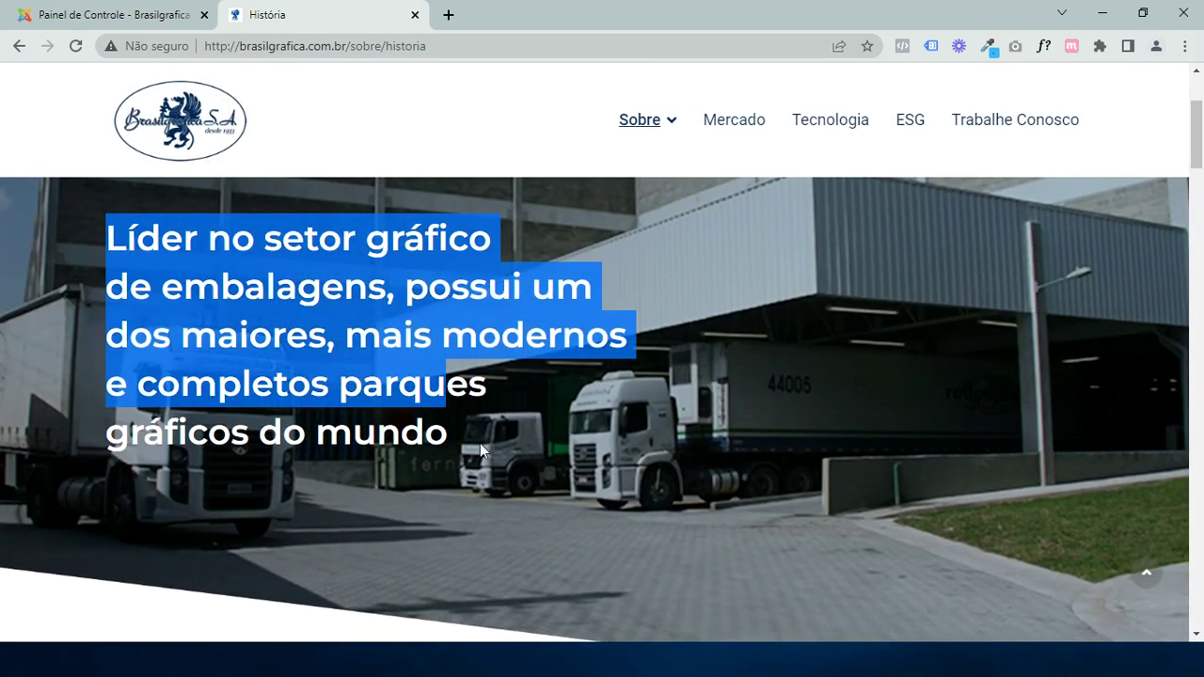
{"action": "scroll", "coordinate": [508, 442], "scroll_direction": "down", "scroll_amount": 5}
{"action": "scroll", "coordinate": [1113, 432], "scroll_direction": "down", "scroll_amount": 5}
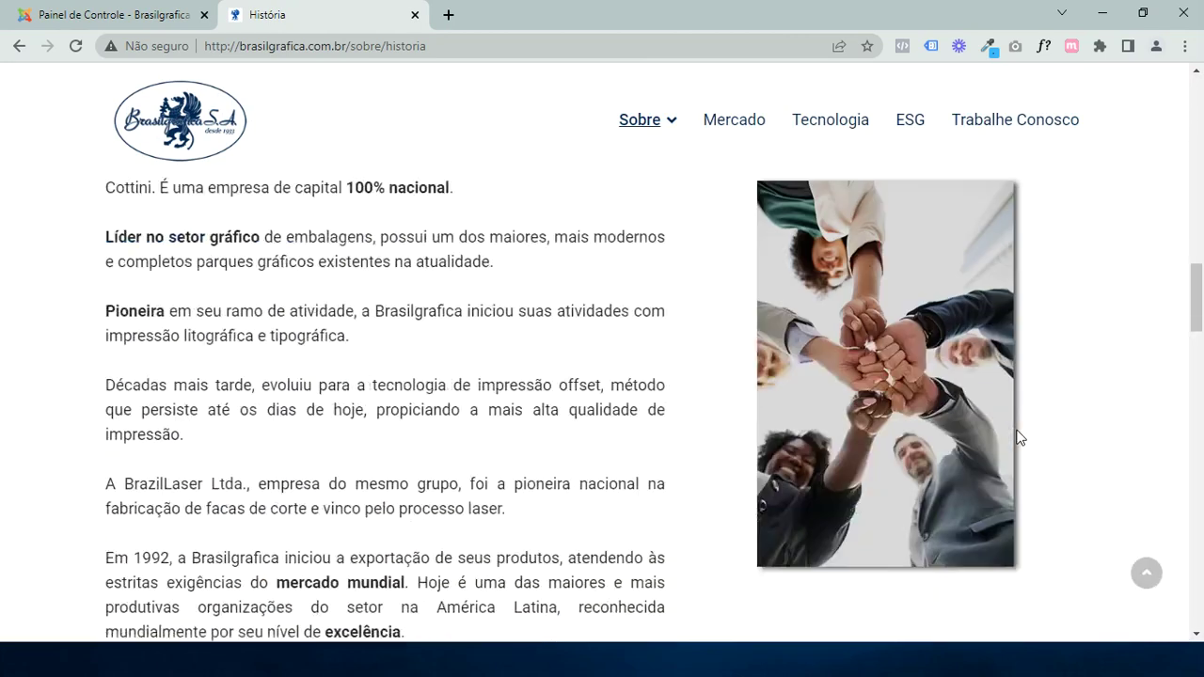
{"action": "scroll", "coordinate": [1018, 437], "scroll_direction": "down", "scroll_amount": 5}
{"action": "scroll", "coordinate": [1018, 438], "scroll_direction": "up", "scroll_amount": 7}
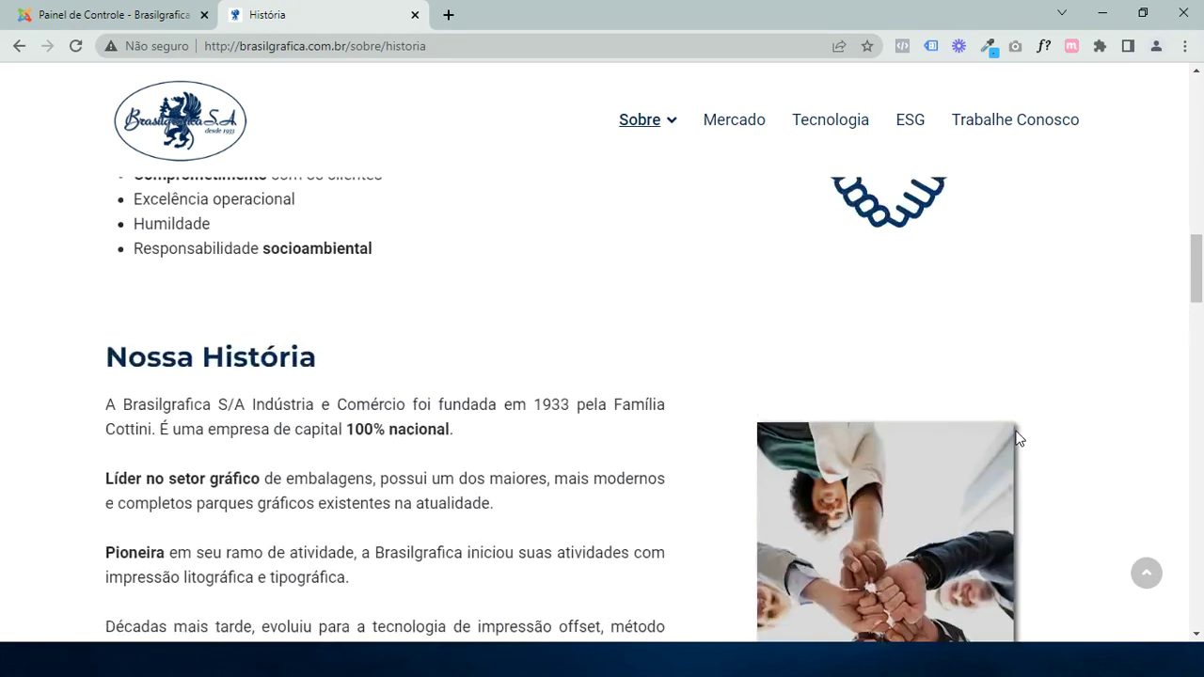
{"action": "scroll", "coordinate": [1016, 438], "scroll_direction": "up", "scroll_amount": 8}
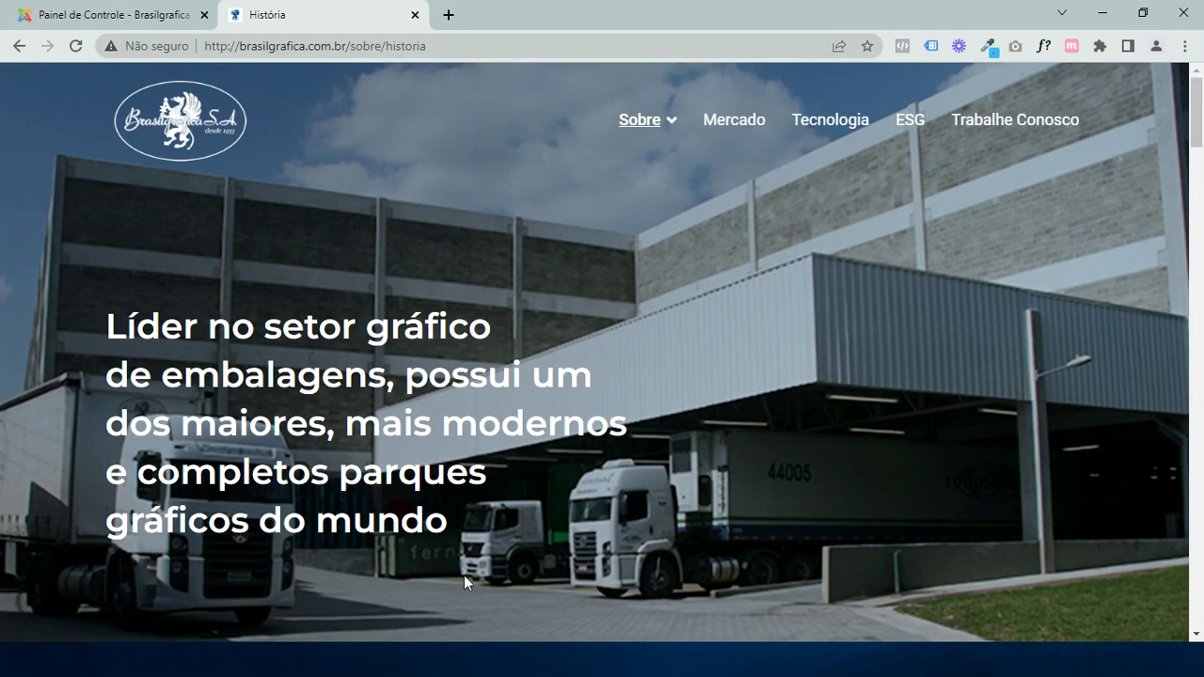
View the Mercado page in a separate tab and close that tab
{"action": "right_click", "coordinate": [725, 123]}
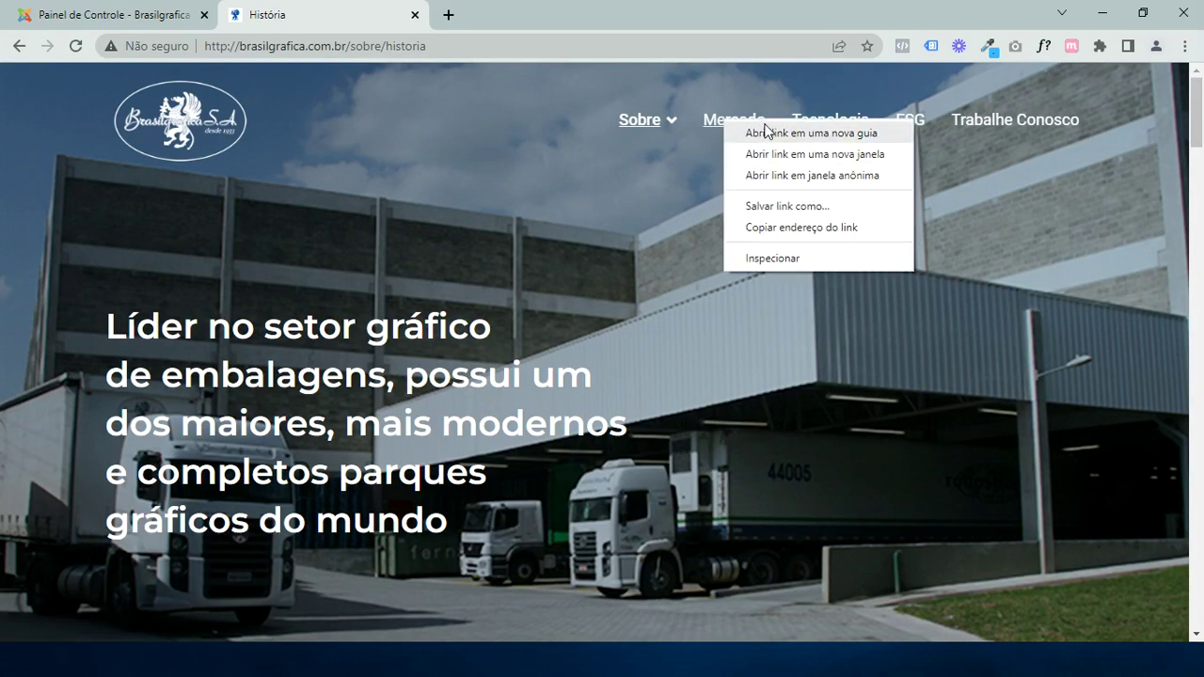
{"action": "left_click", "coordinate": [766, 133]}
{"action": "left_click", "coordinate": [470, 17]}
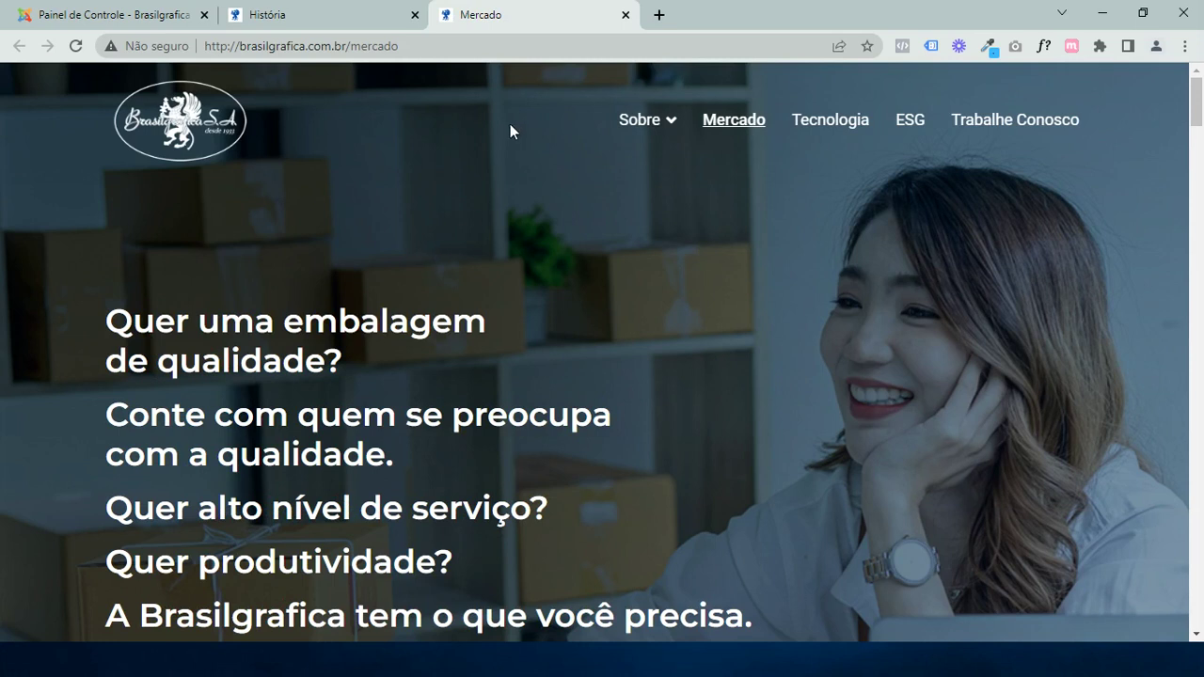
{"action": "left_click", "coordinate": [625, 14]}
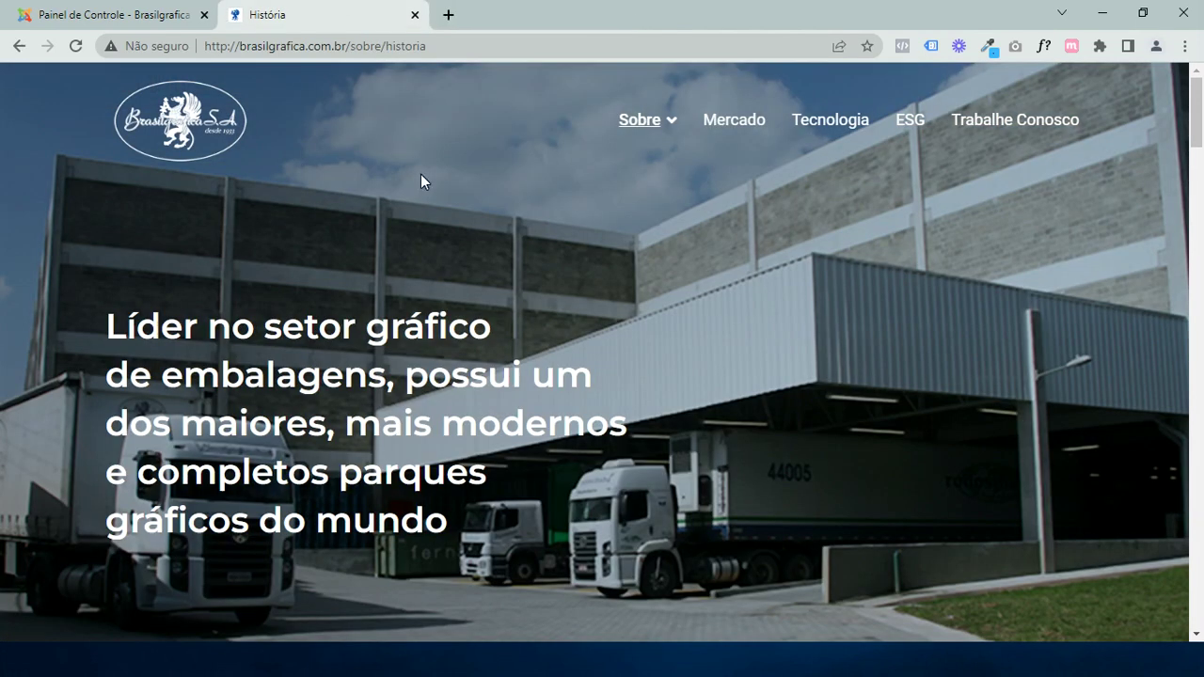
Switch to the Joomla administrator, open the page management list and look through the site's pages
{"action": "left_click", "coordinate": [169, 15]}
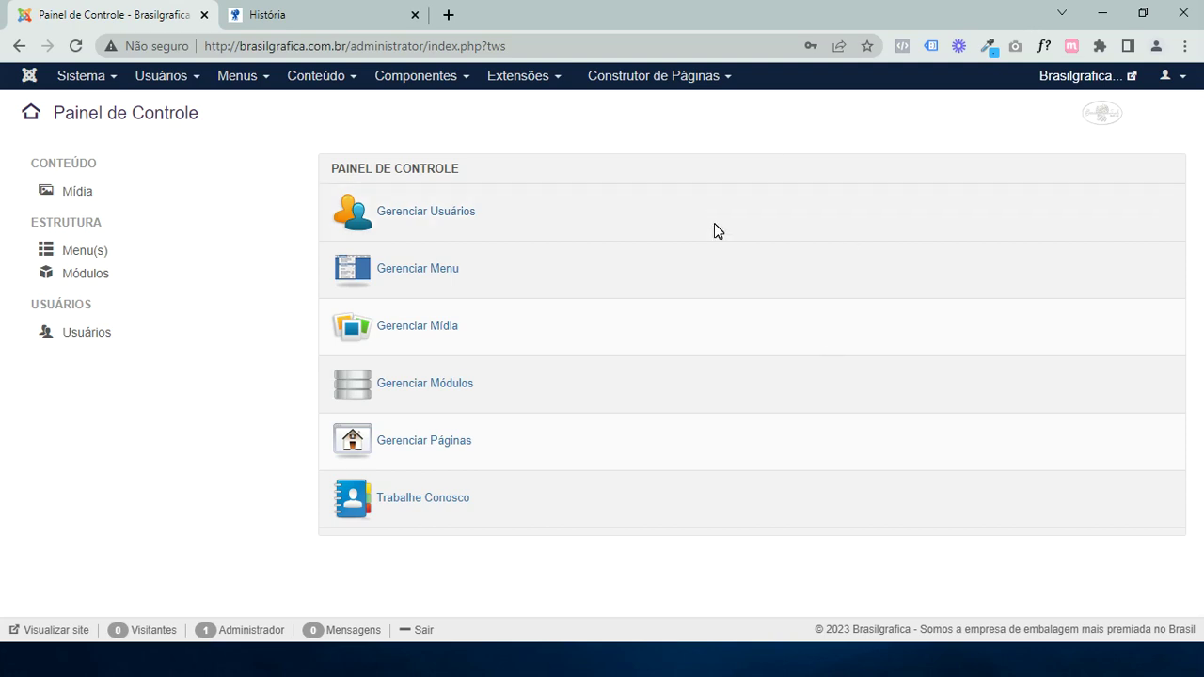
{"action": "left_click", "coordinate": [518, 444]}
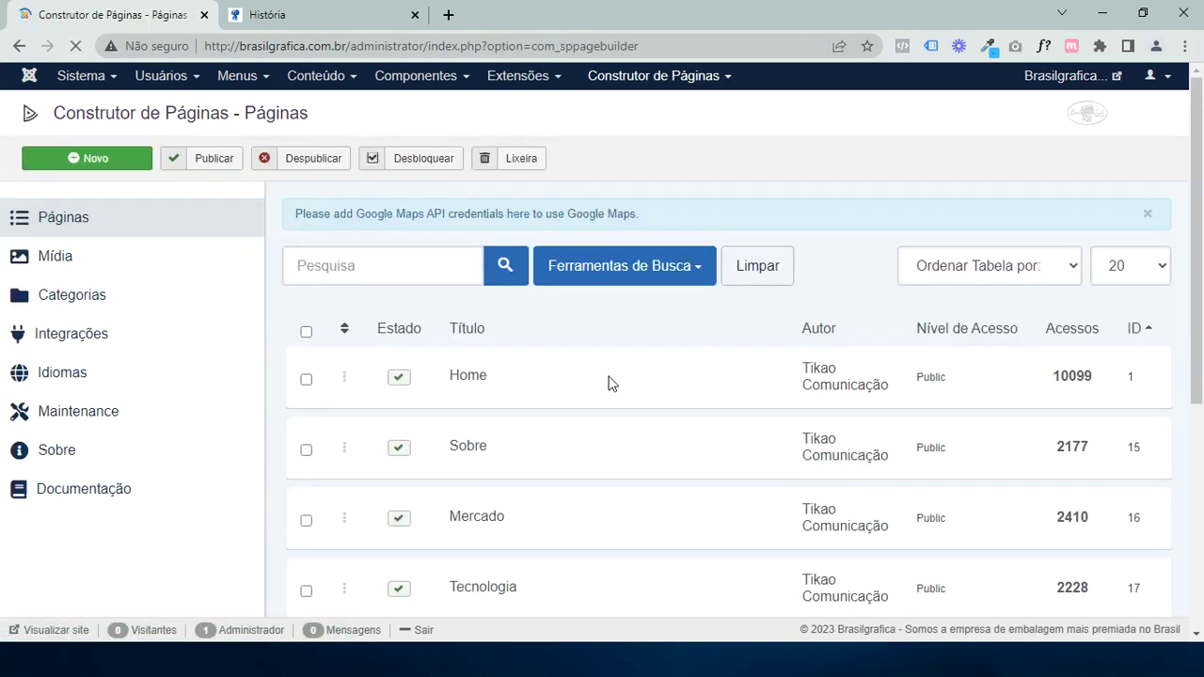
{"action": "scroll", "coordinate": [610, 382], "scroll_direction": "down", "scroll_amount": 2}
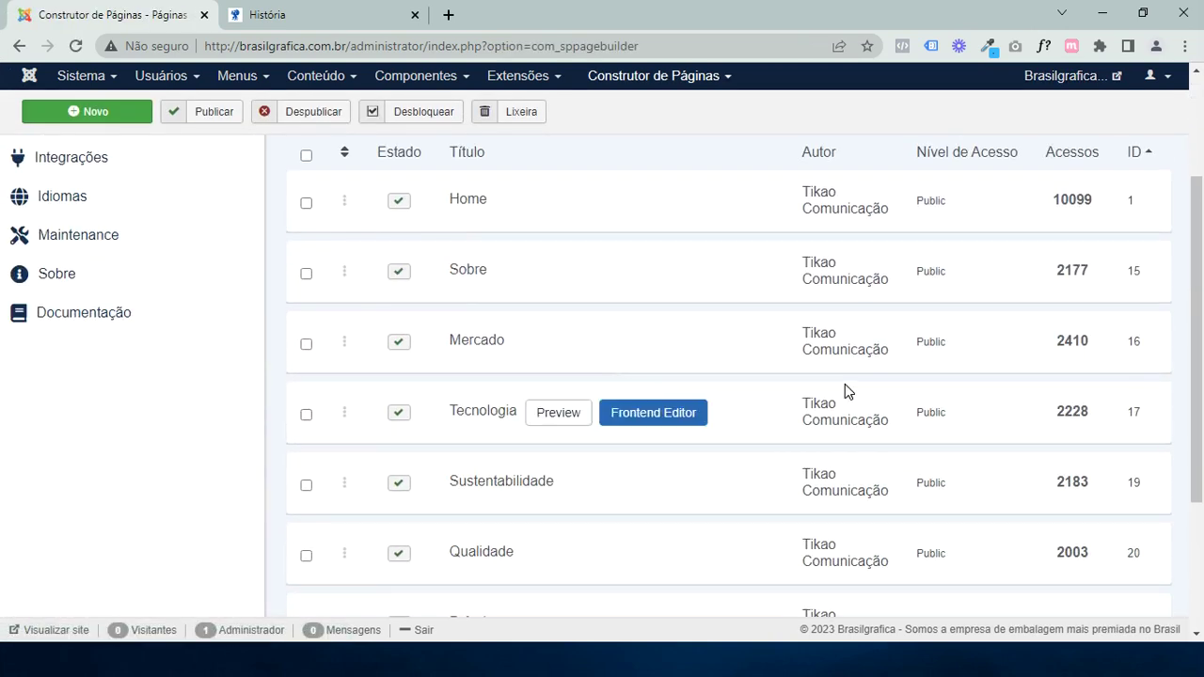
{"action": "scroll", "coordinate": [845, 384], "scroll_direction": "down", "scroll_amount": 3}
{"action": "scroll", "coordinate": [680, 329], "scroll_direction": "up", "scroll_amount": 4}
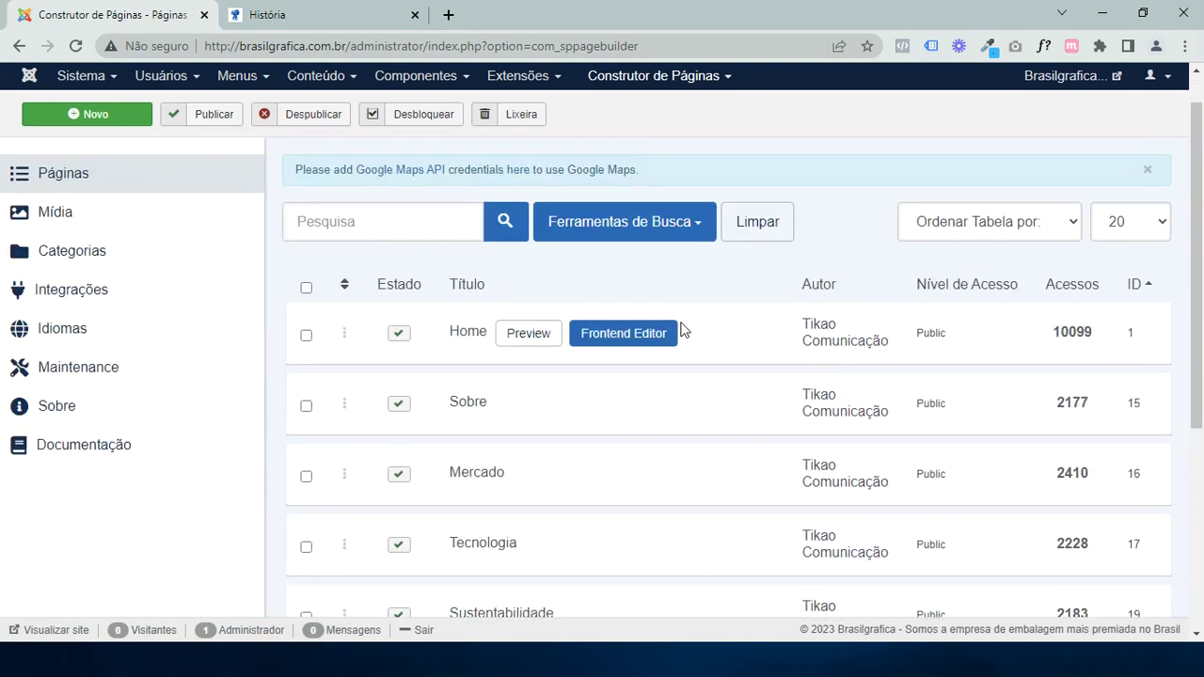
Open the Sobre page in the Frontend Editor from the page list
{"action": "left_click", "coordinate": [299, 15]}
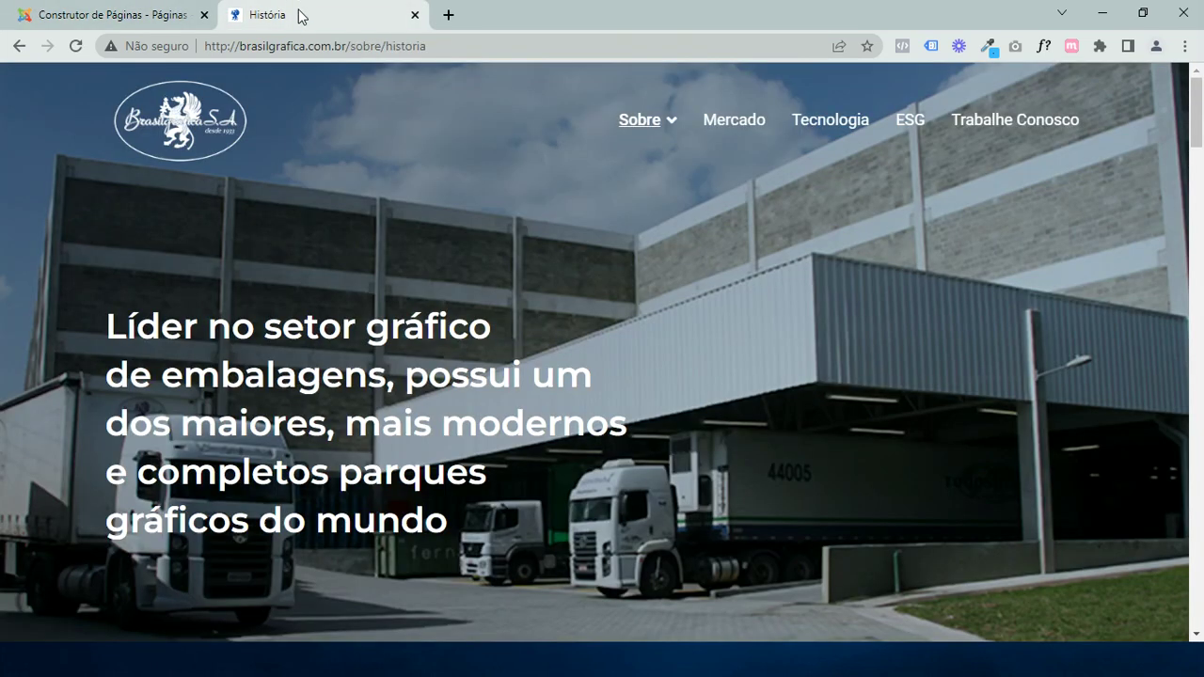
{"action": "left_click", "coordinate": [97, 21]}
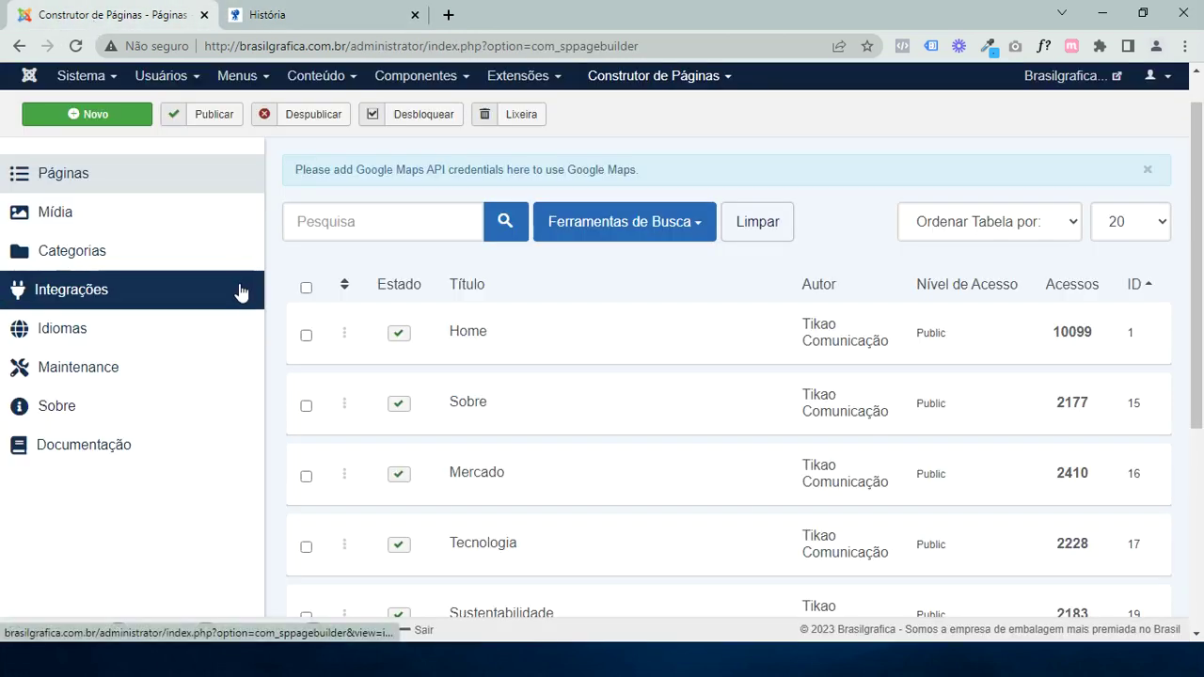
{"action": "scroll", "coordinate": [240, 293], "scroll_direction": "down", "scroll_amount": 1}
{"action": "mouse_move", "coordinate": [439, 330]}
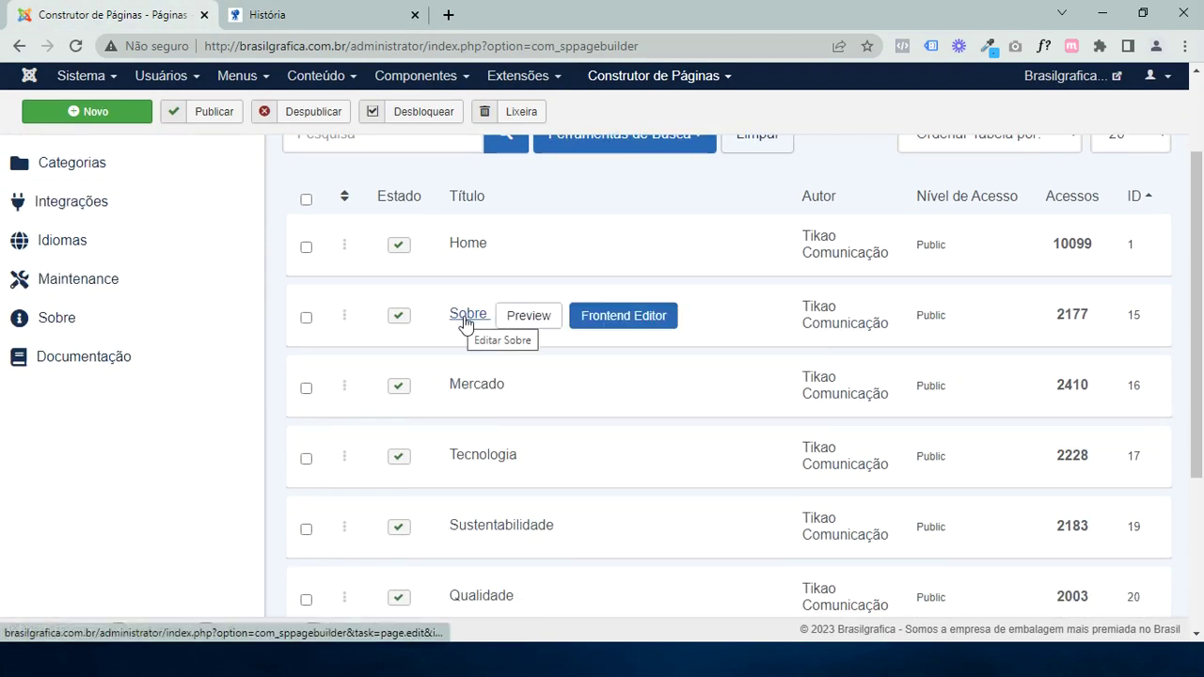
{"action": "left_click", "coordinate": [643, 331]}
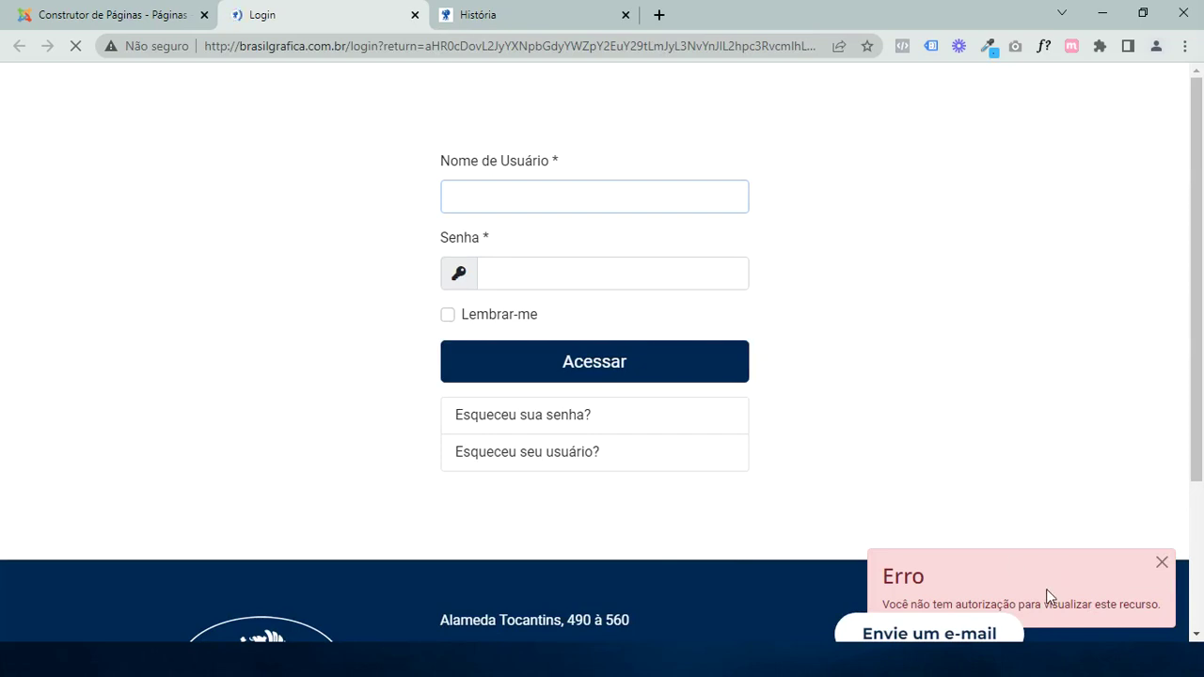
Dismiss the error notice on the login page and close the spare História tab
{"action": "left_click", "coordinate": [1163, 563]}
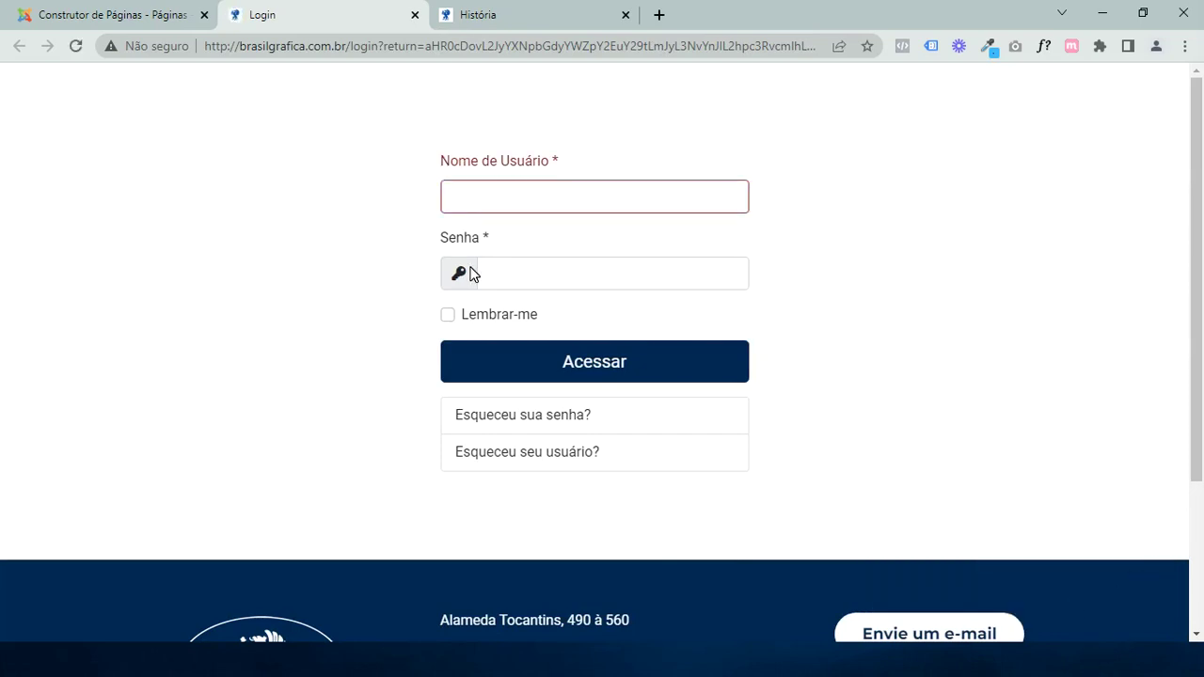
{"action": "left_click", "coordinate": [156, 15]}
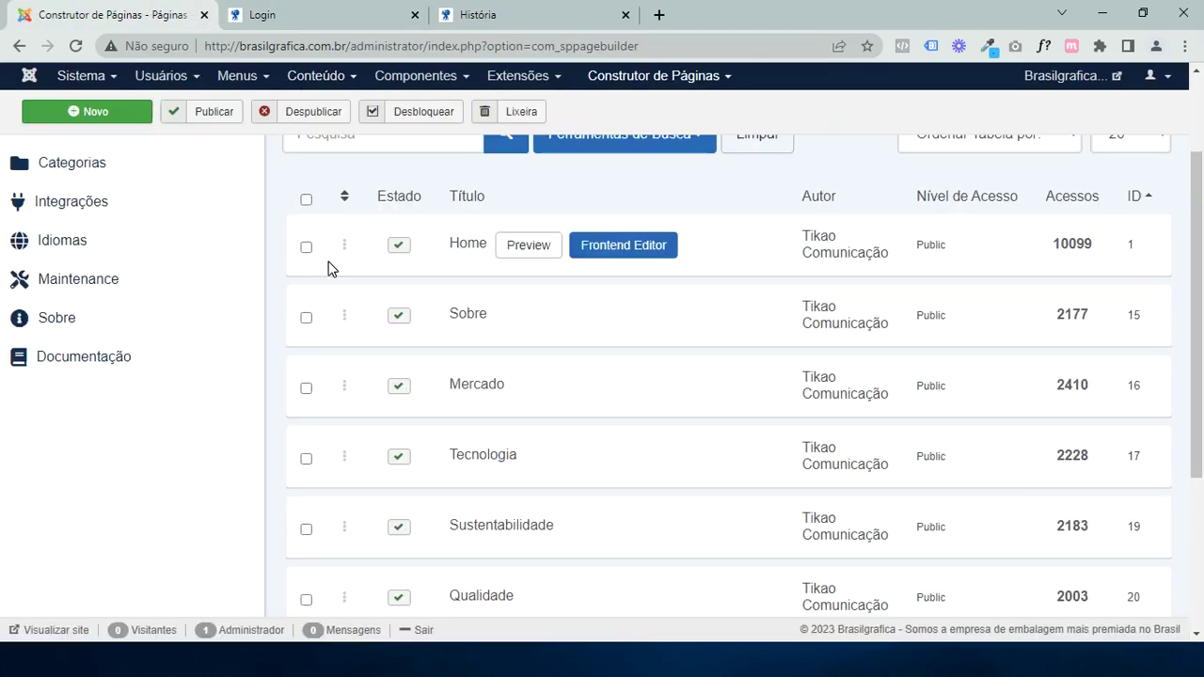
{"action": "left_click", "coordinate": [286, 18]}
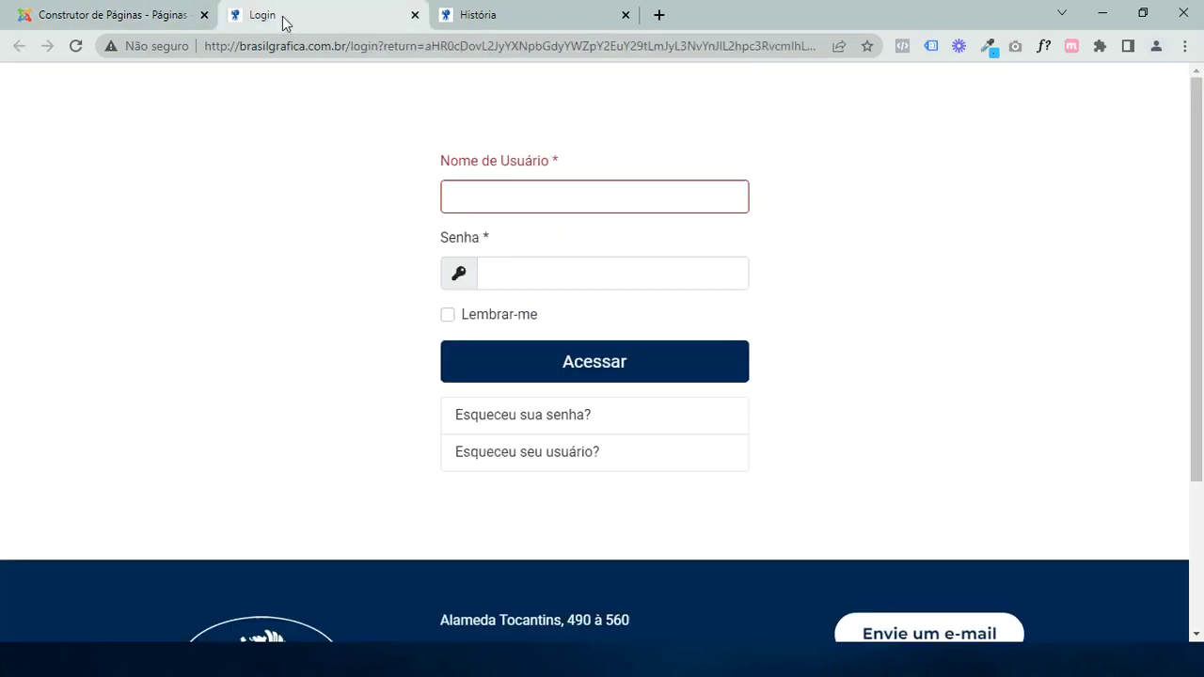
{"action": "left_click", "coordinate": [626, 15]}
Log in to the site with the username brasilgrafica and the account password
{"action": "left_click", "coordinate": [593, 205]}
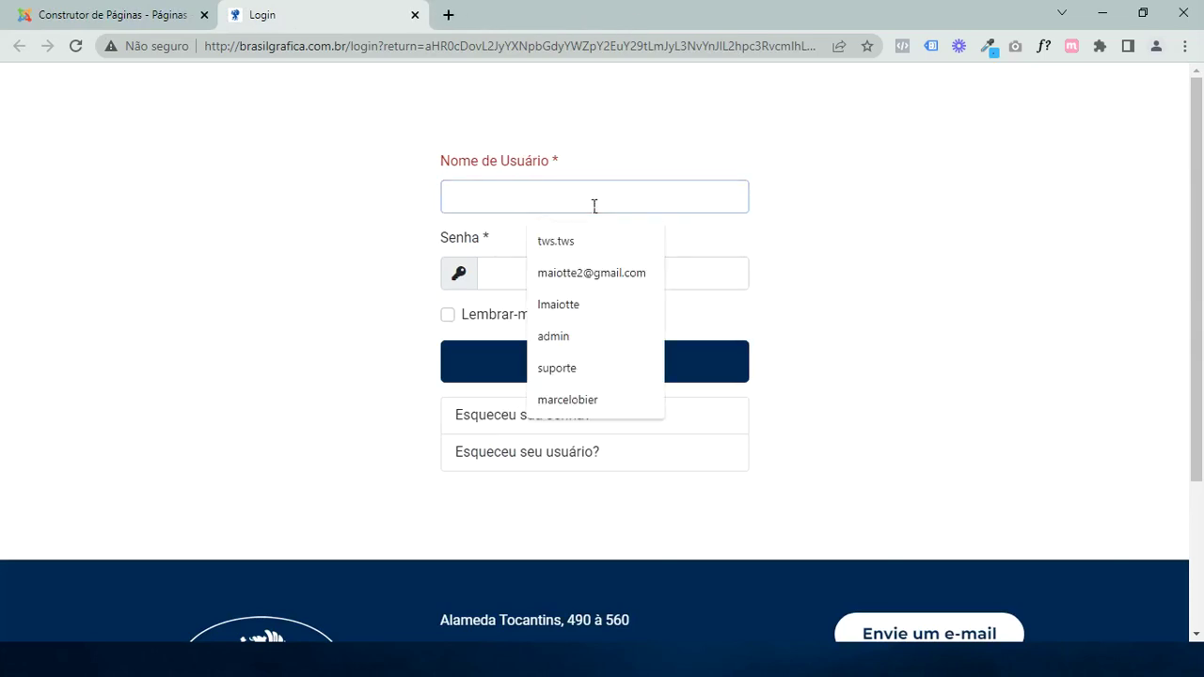
{"action": "type", "text": "brasilgrafica"}
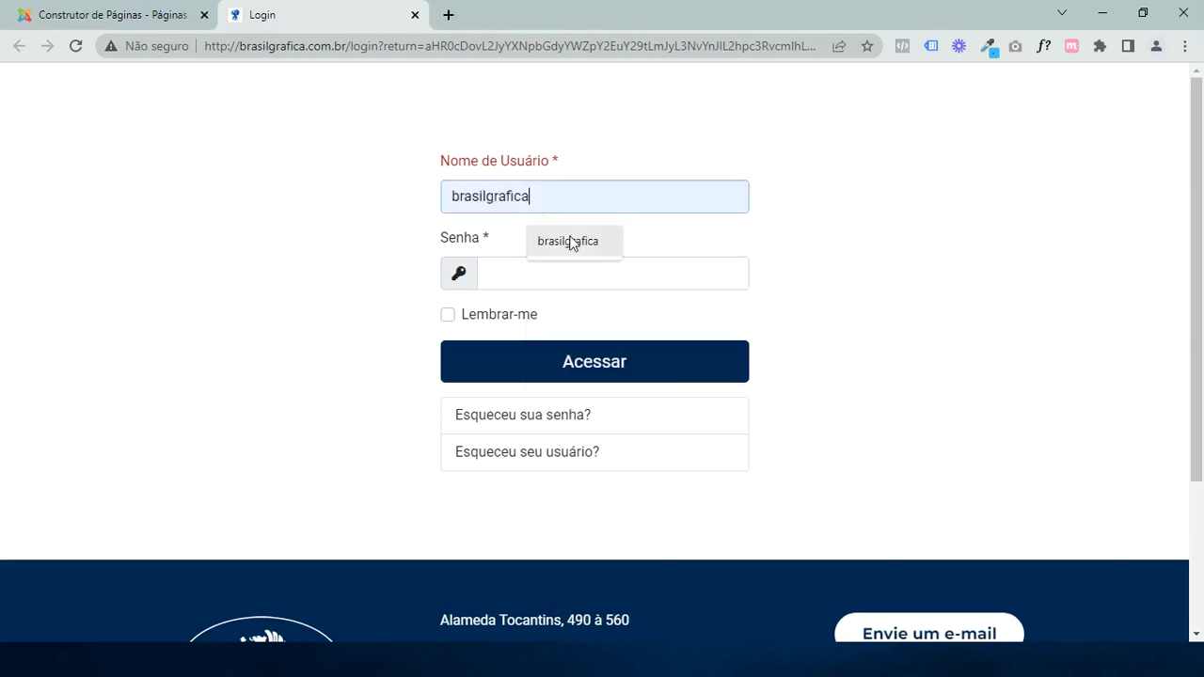
{"action": "left_click", "coordinate": [571, 242]}
{"action": "left_click", "coordinate": [565, 281]}
{"action": "type", "text": "••••"}
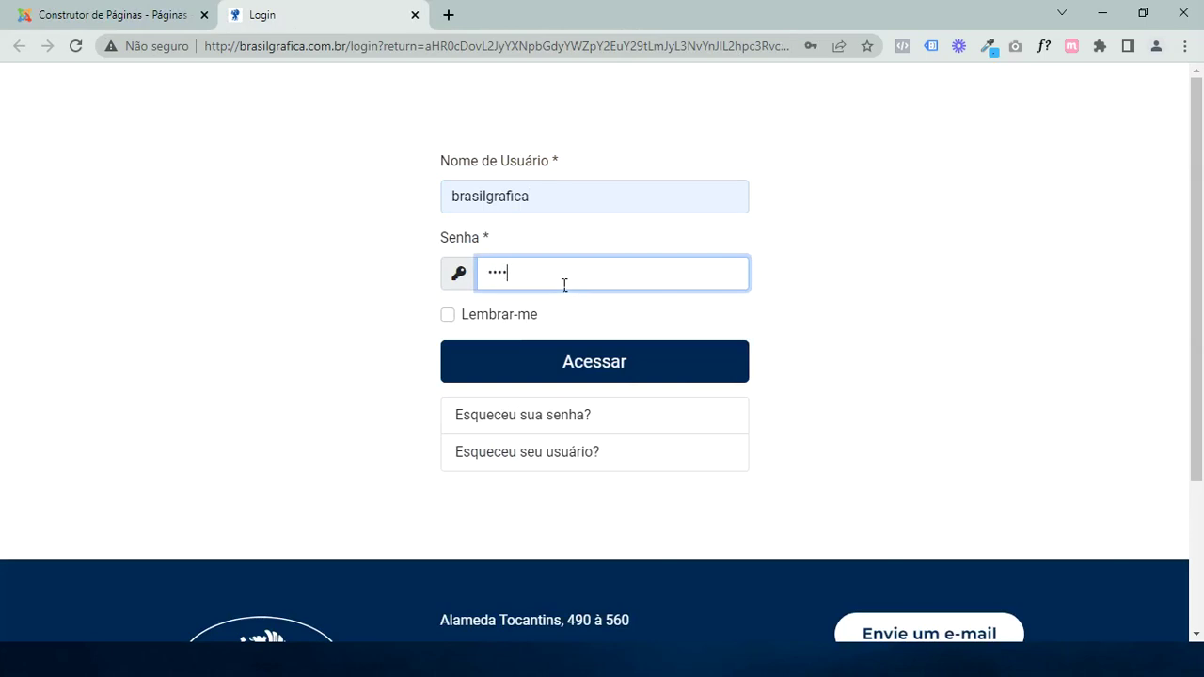
{"action": "type", "text": "••"}
{"action": "key", "text": "ctrl+a"}
{"action": "type", "text": "•••••••••••••••••••"}
{"action": "key", "text": "Return"}
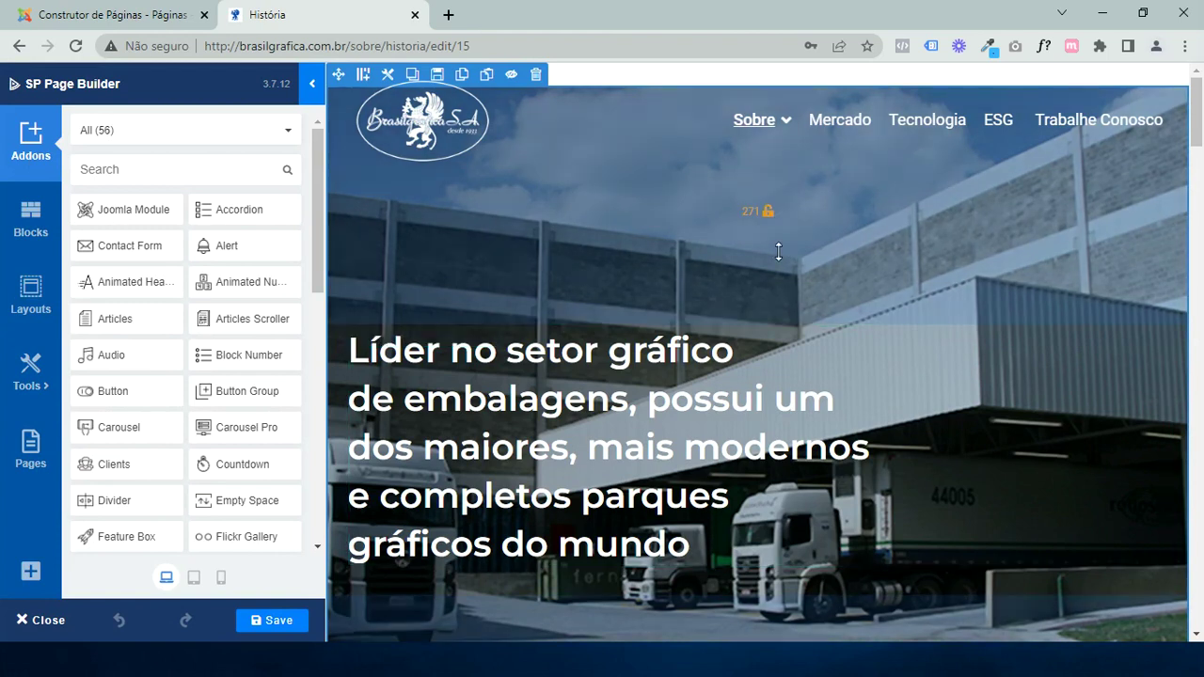
Examine the page's editable sections in SP Page Builder, from the banner through Missão, Visão and Valores to Nossa História
{"action": "scroll", "coordinate": [543, 231], "scroll_direction": "down", "scroll_amount": 5}
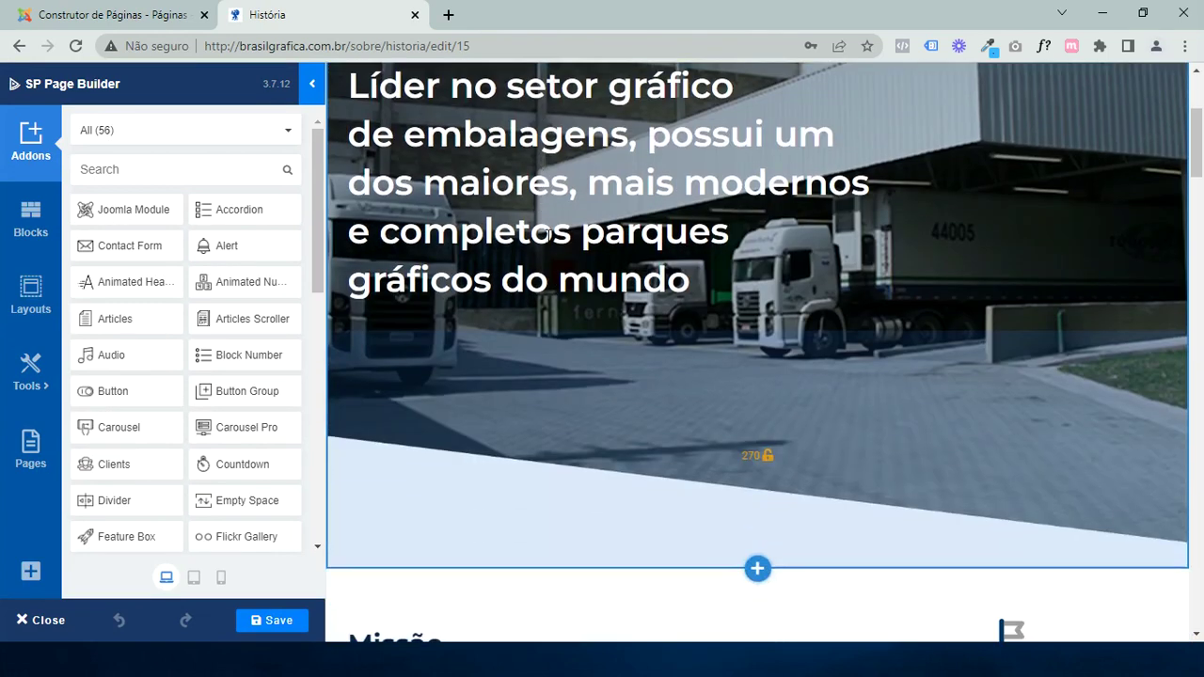
{"action": "scroll", "coordinate": [909, 220], "scroll_direction": "down", "scroll_amount": 2}
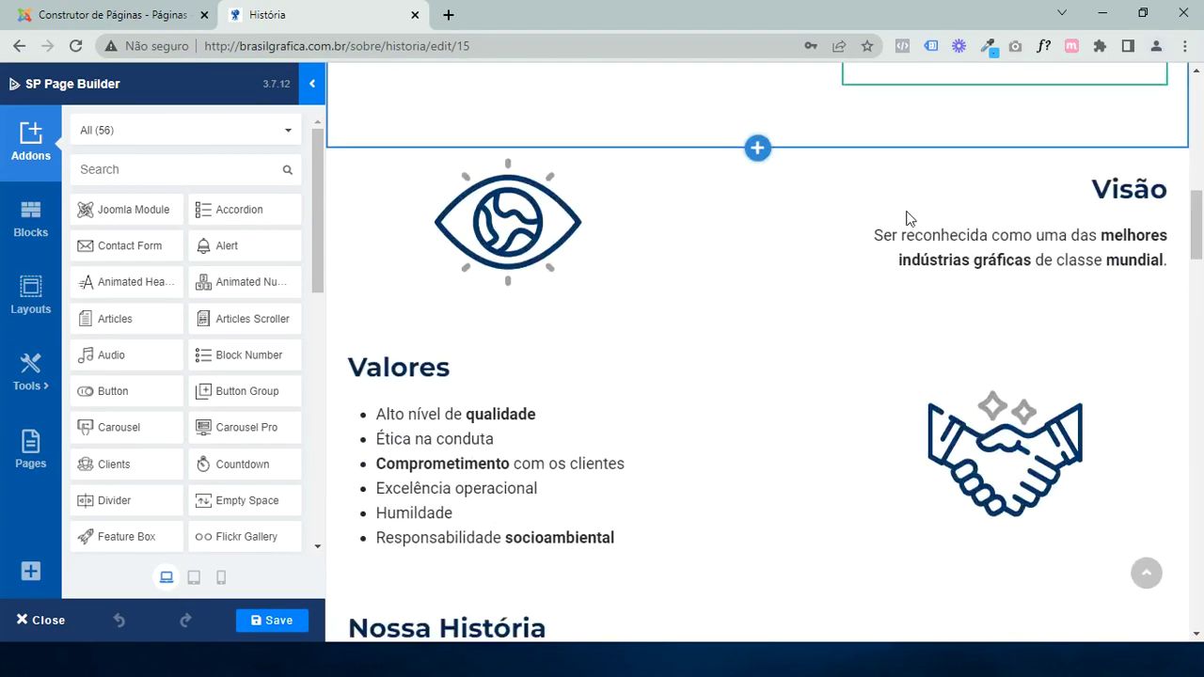
{"action": "scroll", "coordinate": [508, 357], "scroll_direction": "down", "scroll_amount": 4}
{"action": "scroll", "coordinate": [503, 353], "scroll_direction": "down", "scroll_amount": 7}
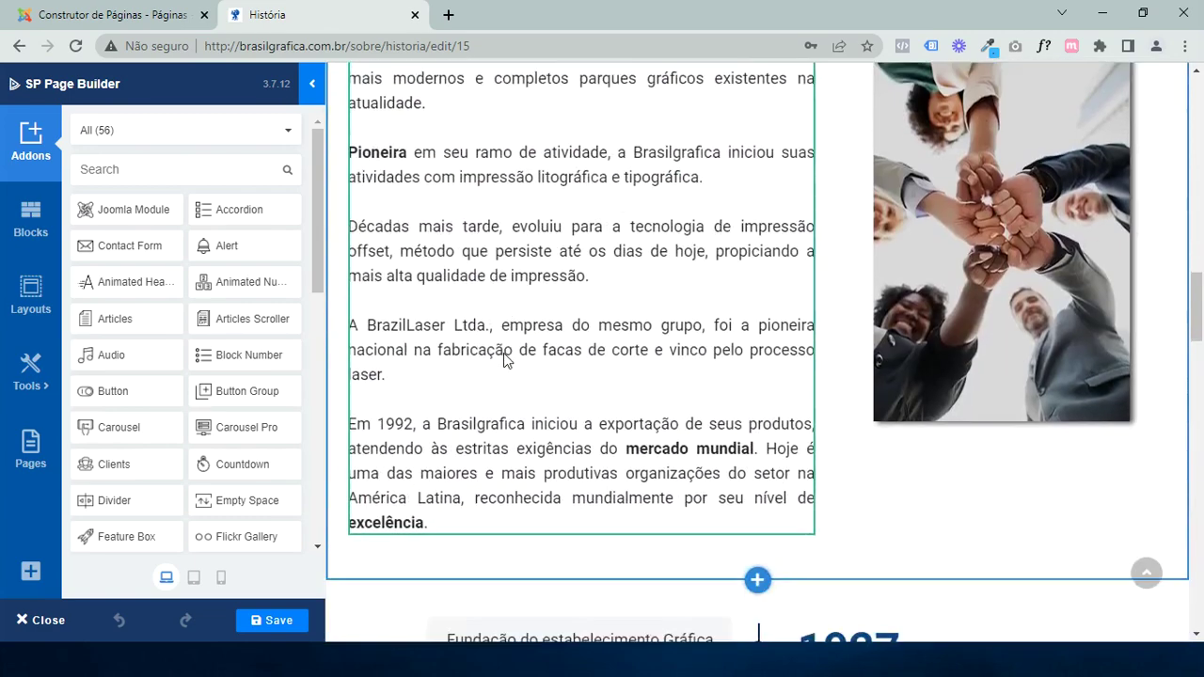
{"action": "scroll", "coordinate": [901, 326], "scroll_direction": "up", "scroll_amount": 4}
{"action": "scroll", "coordinate": [901, 325], "scroll_direction": "up", "scroll_amount": 4}
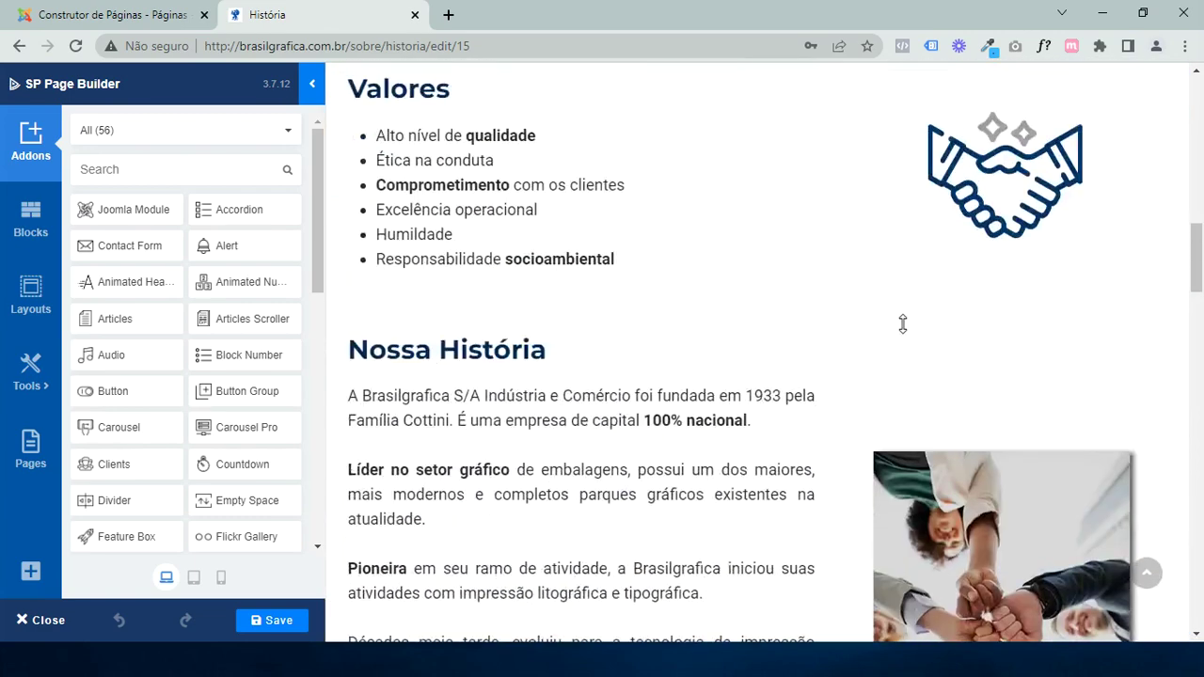
{"action": "scroll", "coordinate": [608, 424], "scroll_direction": "up", "scroll_amount": 4}
{"action": "scroll", "coordinate": [583, 183], "scroll_direction": "up", "scroll_amount": 4}
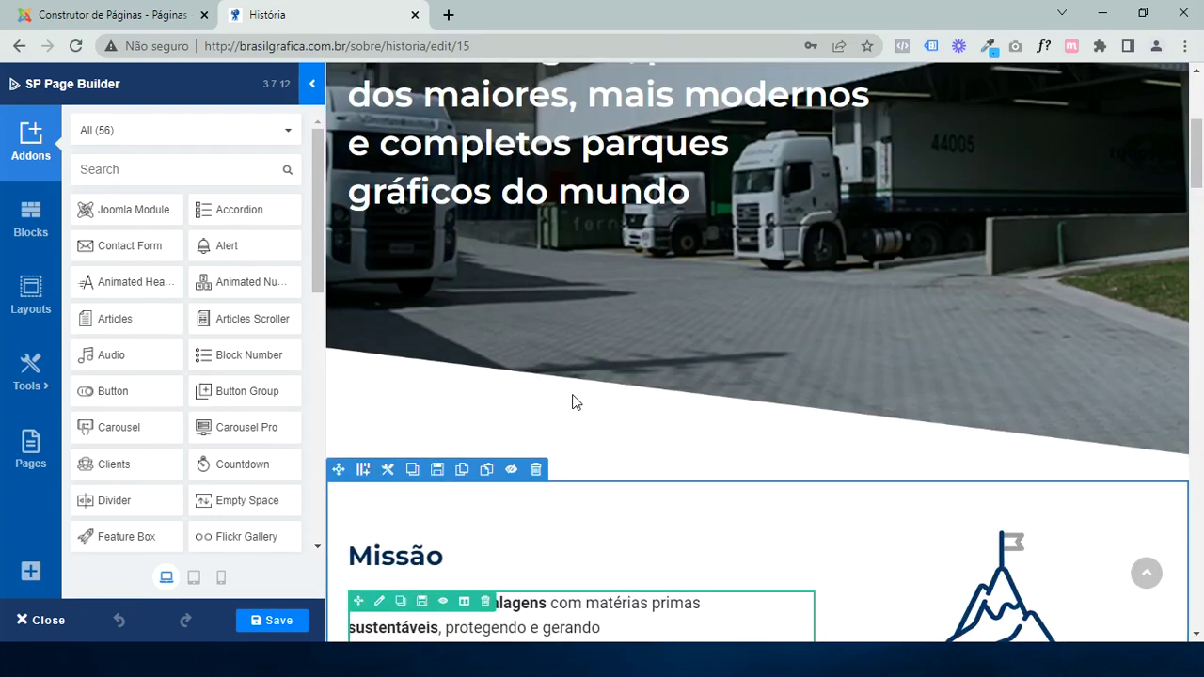
Append "teste" to the Missão heading so its title reads "Missãoteste"
{"action": "scroll", "coordinate": [758, 291], "scroll_direction": "down", "scroll_amount": 4}
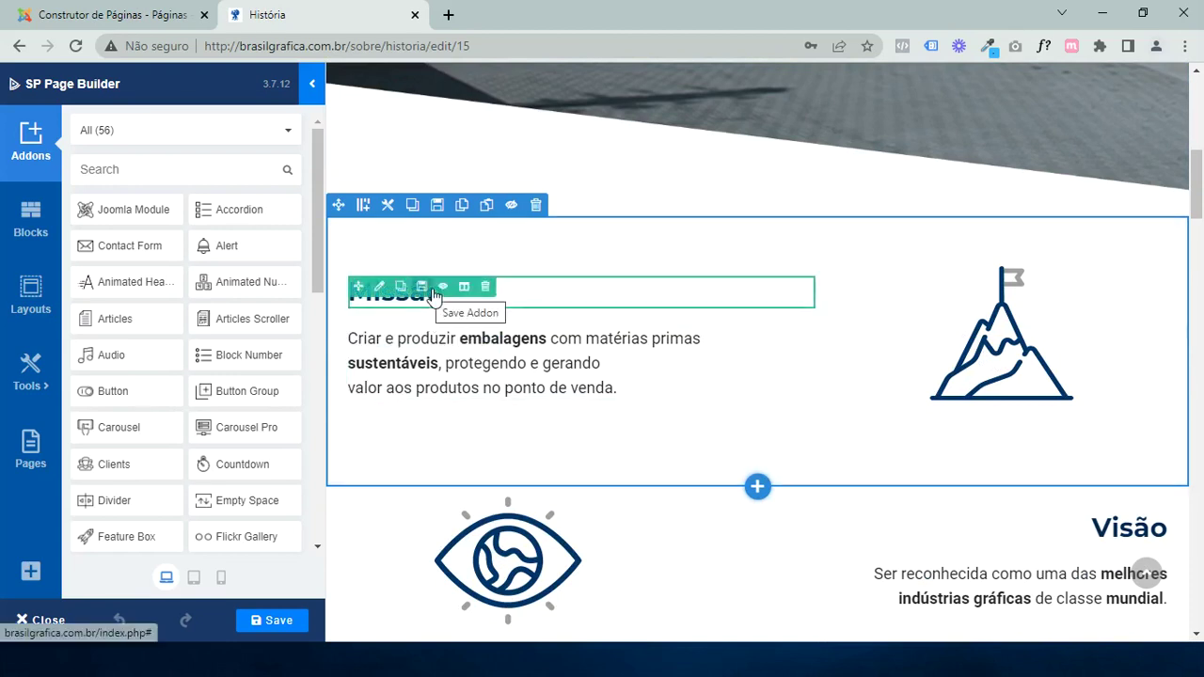
{"action": "left_click", "coordinate": [575, 302]}
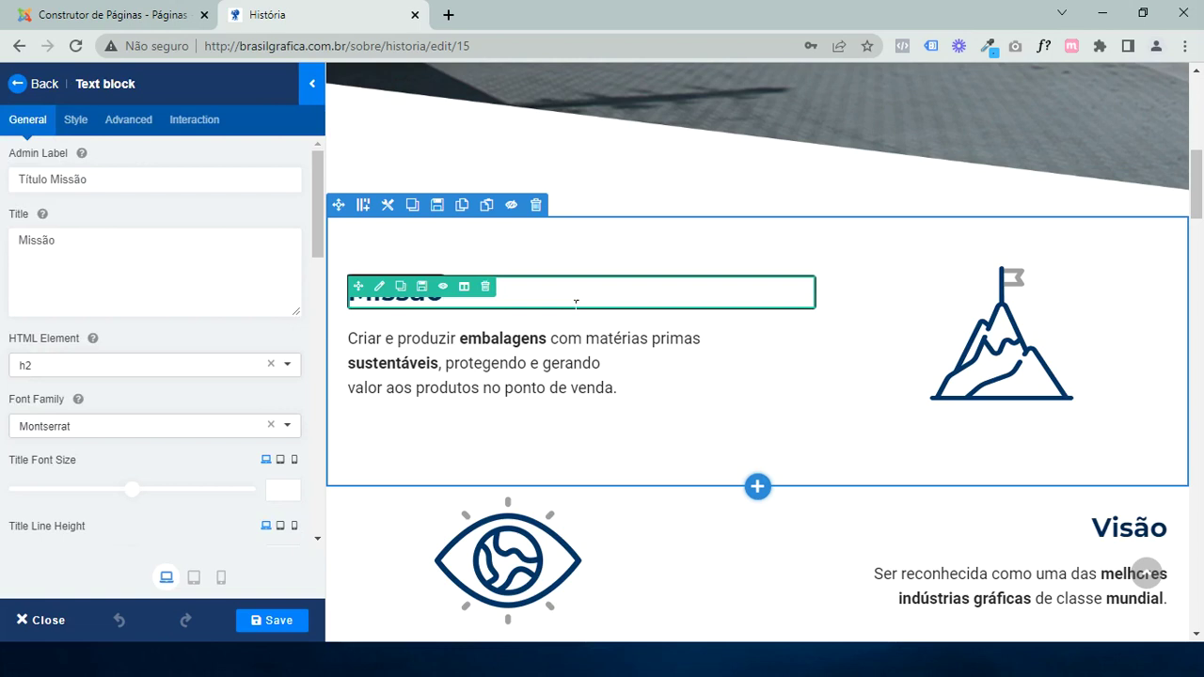
{"action": "type", "text": "t"}
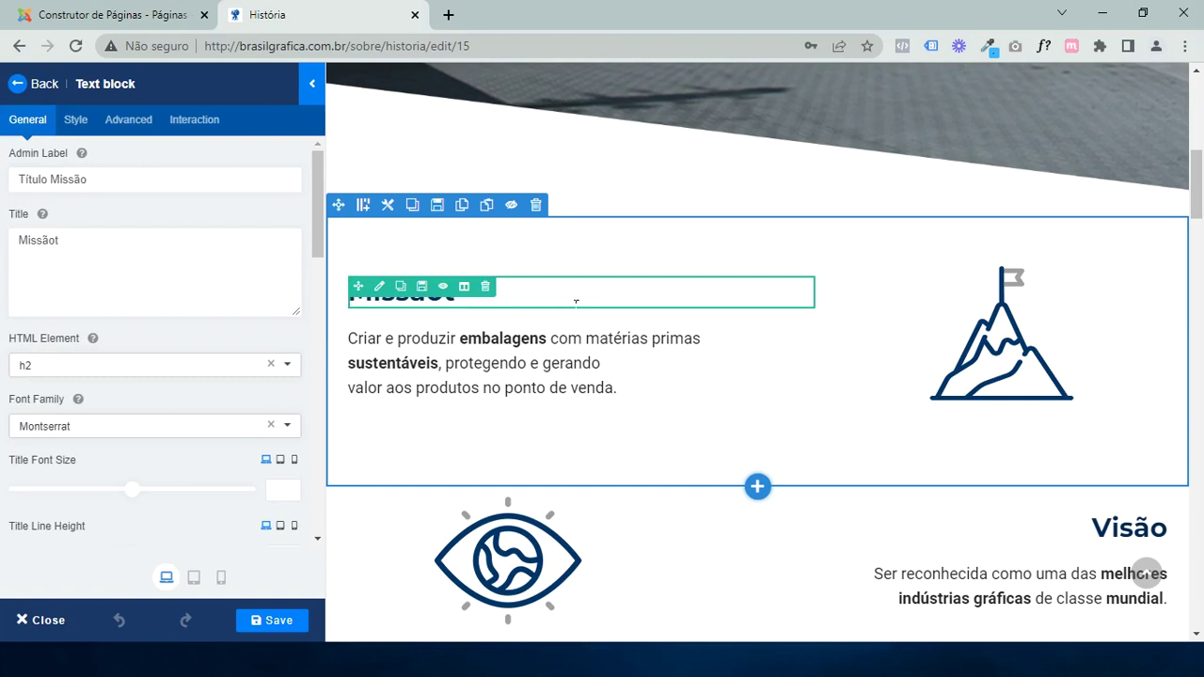
{"action": "left_click", "coordinate": [575, 302]}
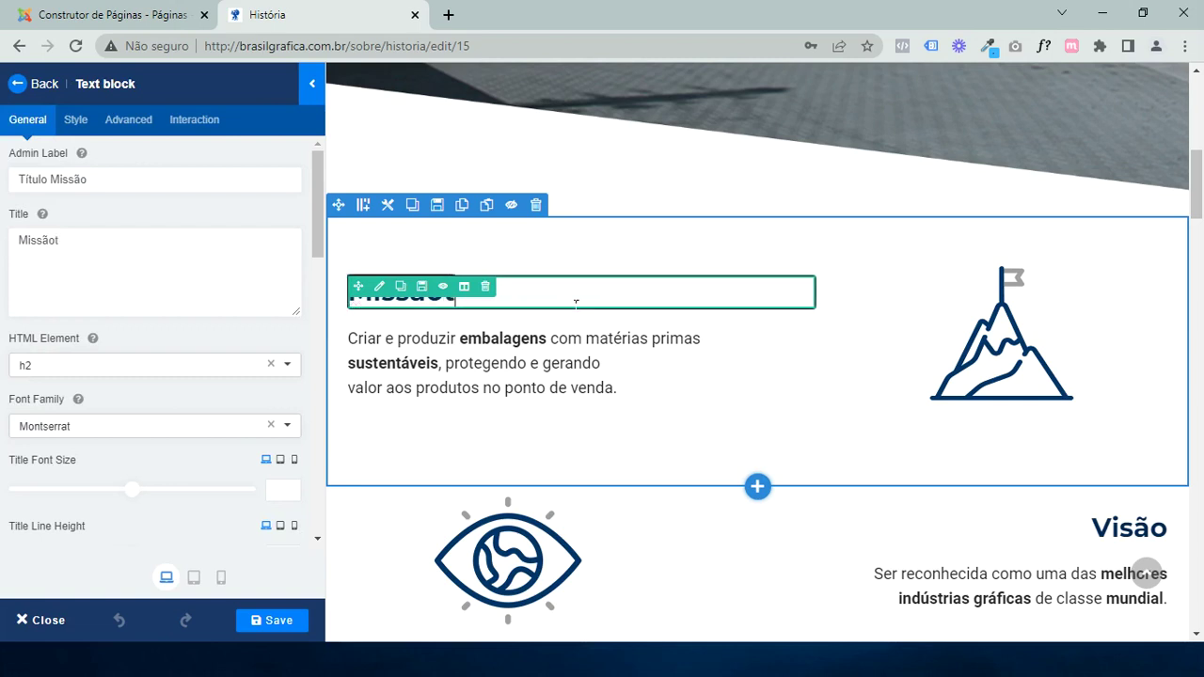
{"action": "type", "text": "este"}
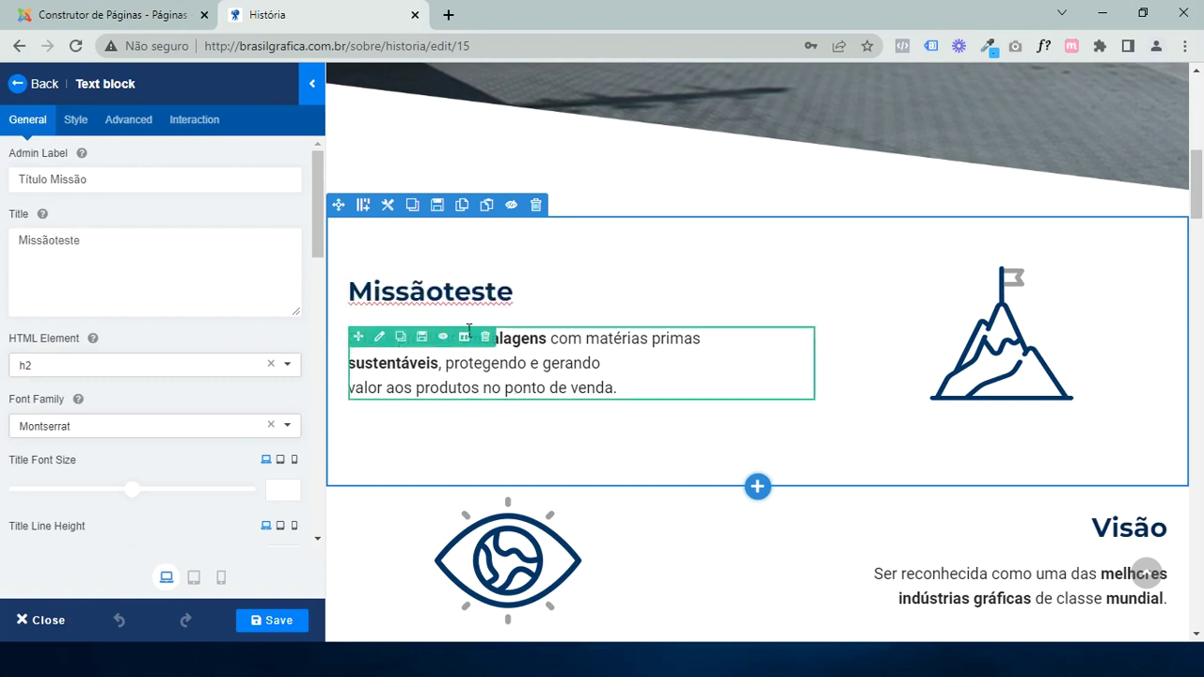
Remove "teste" from the Missão heading directly on the page so it reads "Missão"
{"action": "left_click", "coordinate": [471, 334]}
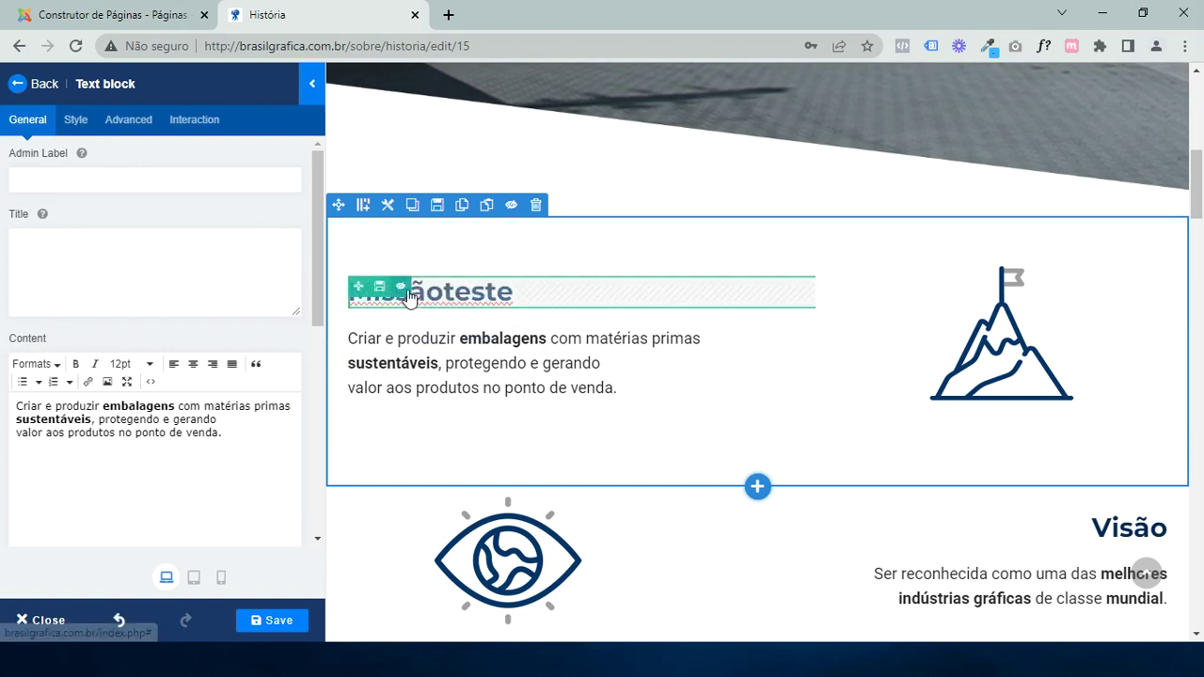
{"action": "left_click", "coordinate": [405, 289]}
{"action": "left_click", "coordinate": [465, 288]}
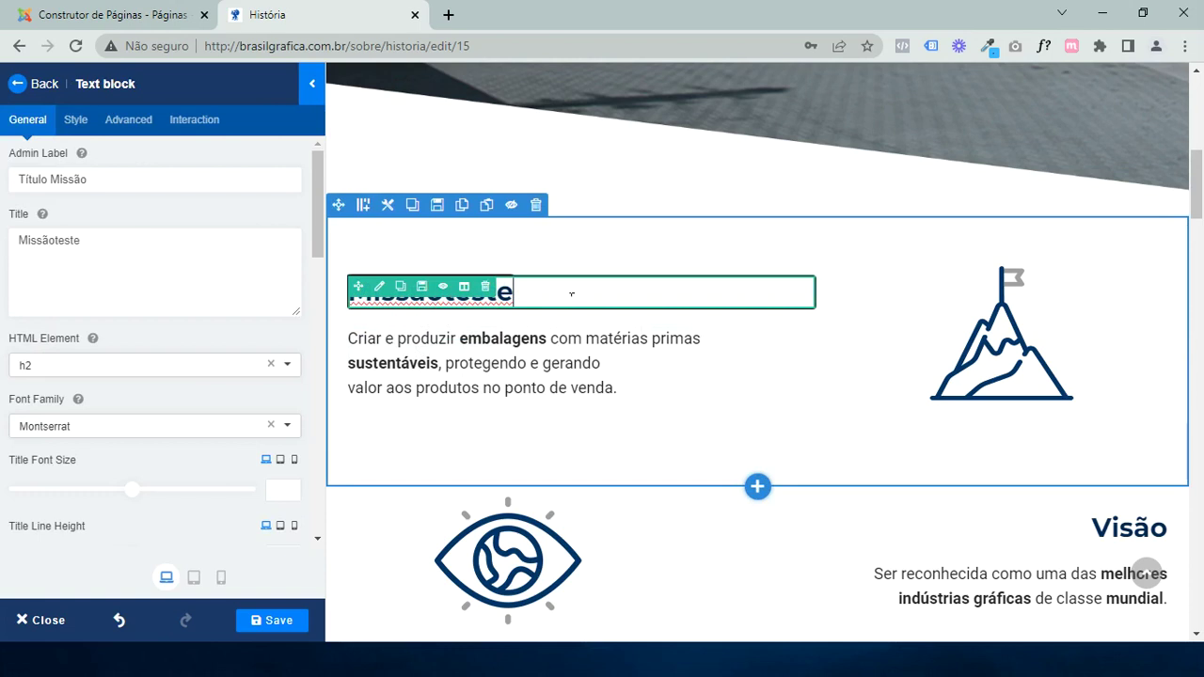
{"action": "key", "text": "BackSpace"}
{"action": "key", "text": "BackSpace"}
{"action": "key", "text": "BackSpace"}
{"action": "key", "text": "BackSpace"}
{"action": "key", "text": "BackSpace"}
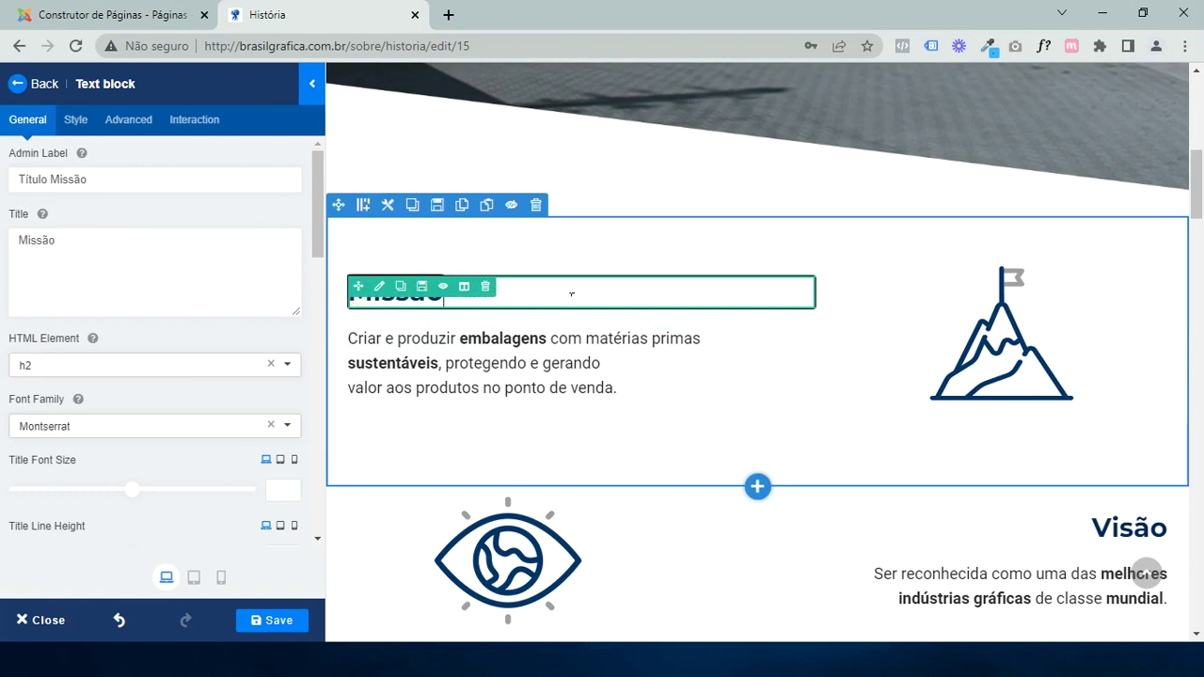
Open the text block below the Missão heading and select its whole paragraph in the content editor
{"action": "left_click", "coordinate": [571, 375]}
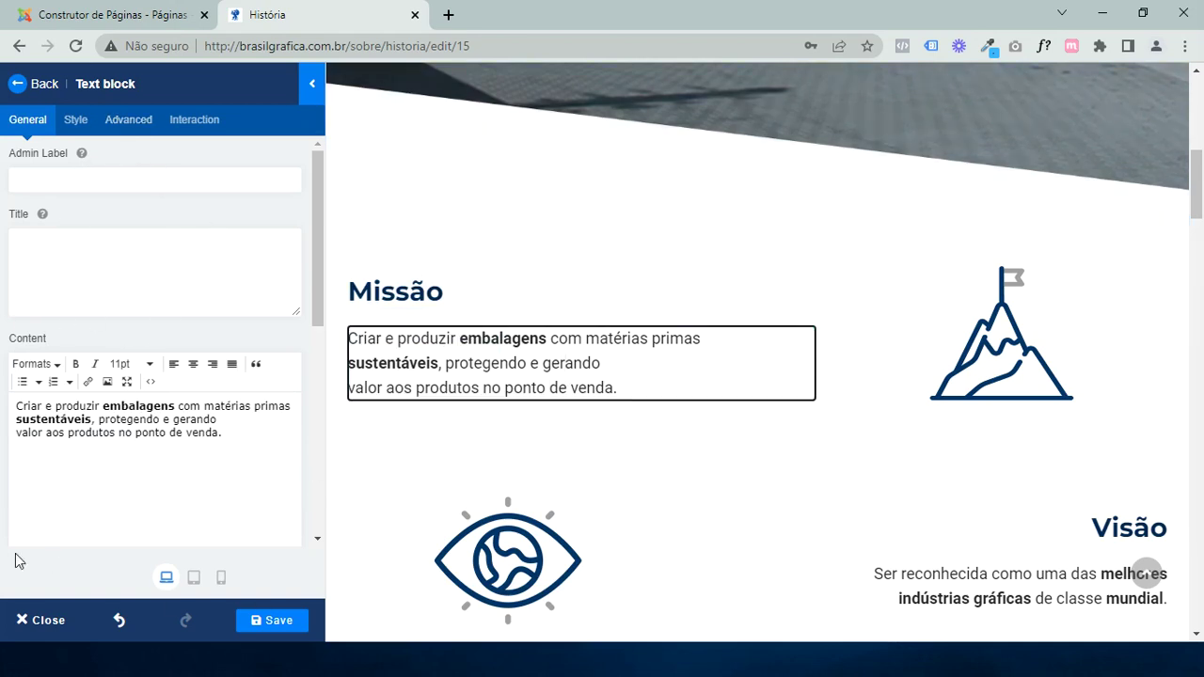
{"action": "left_click", "coordinate": [252, 458]}
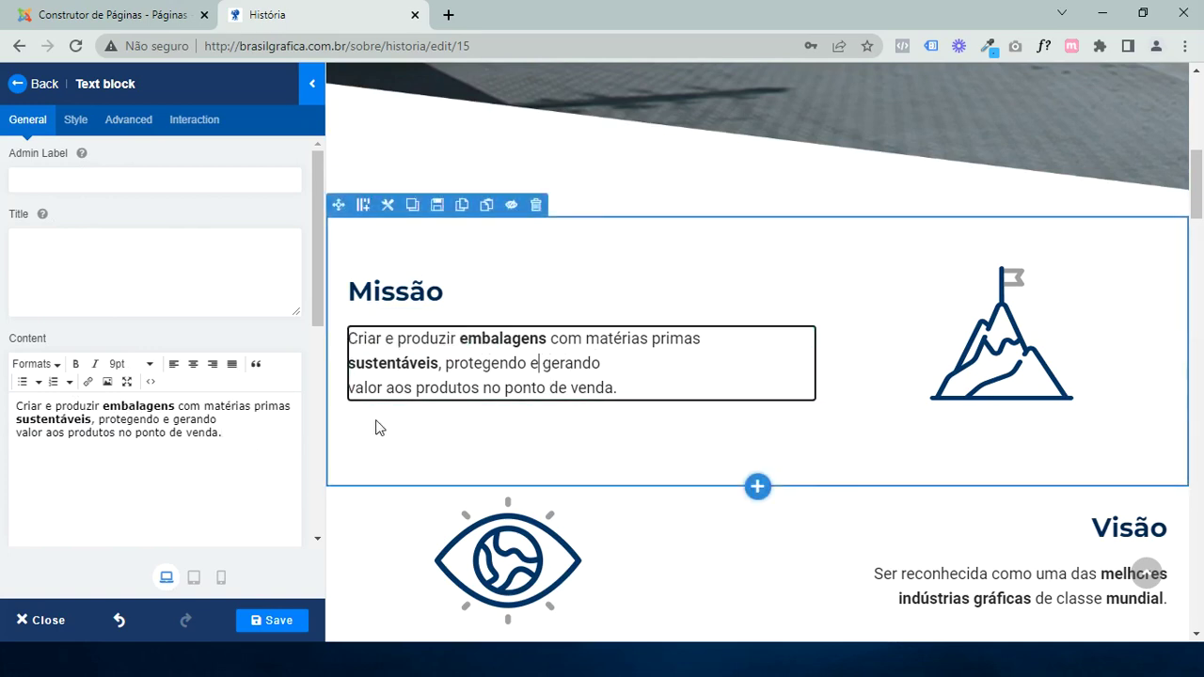
{"action": "left_click_drag", "start_coordinate": [232, 448], "coordinate": [6, 406]}
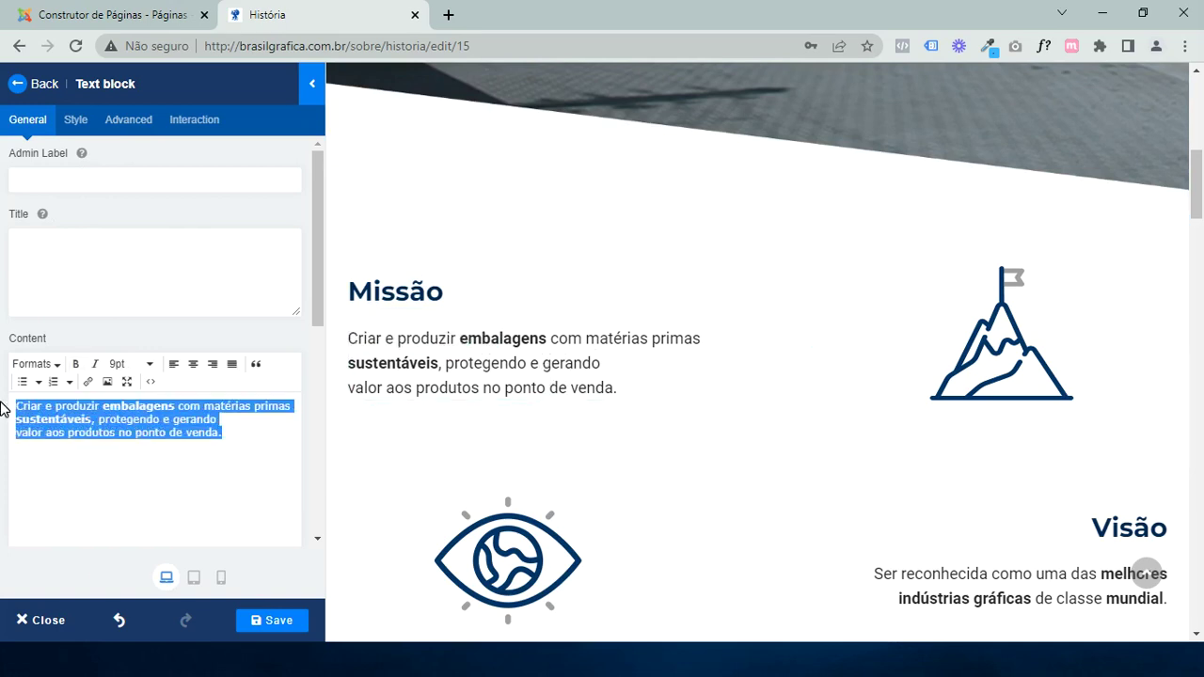
Append " teste" to the Missão heading through its title setting so it reads "Missão teste"
{"action": "left_click", "coordinate": [576, 309]}
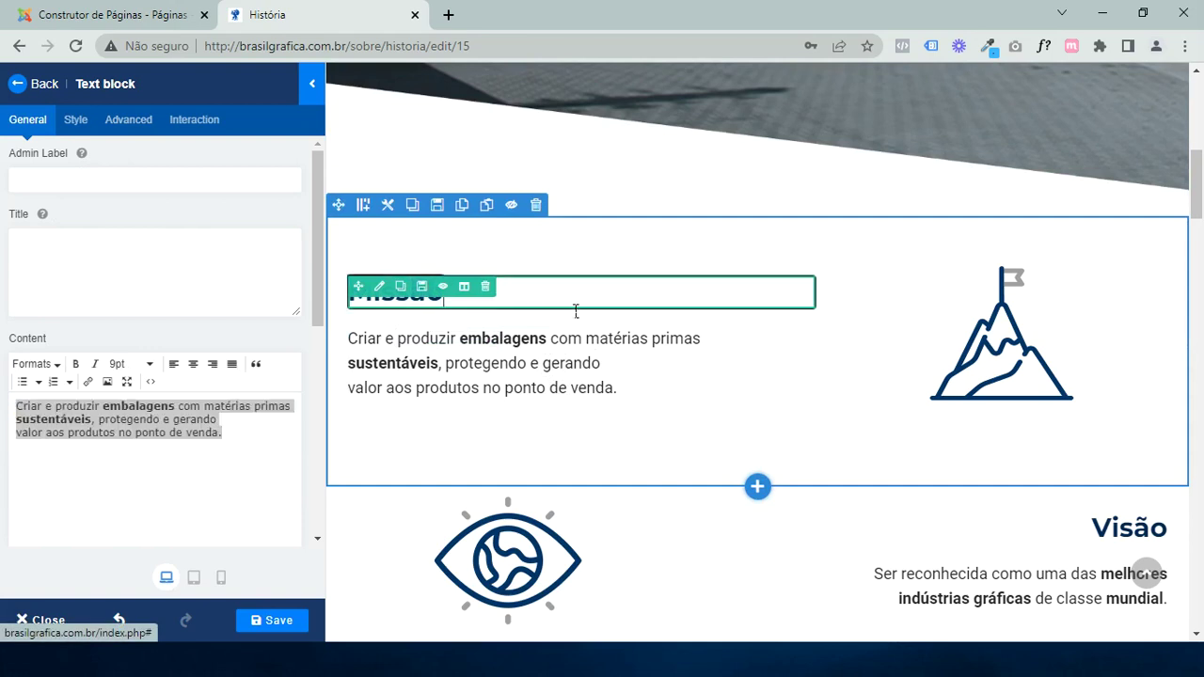
{"action": "left_click_drag", "start_coordinate": [129, 252], "coordinate": [5, 252]}
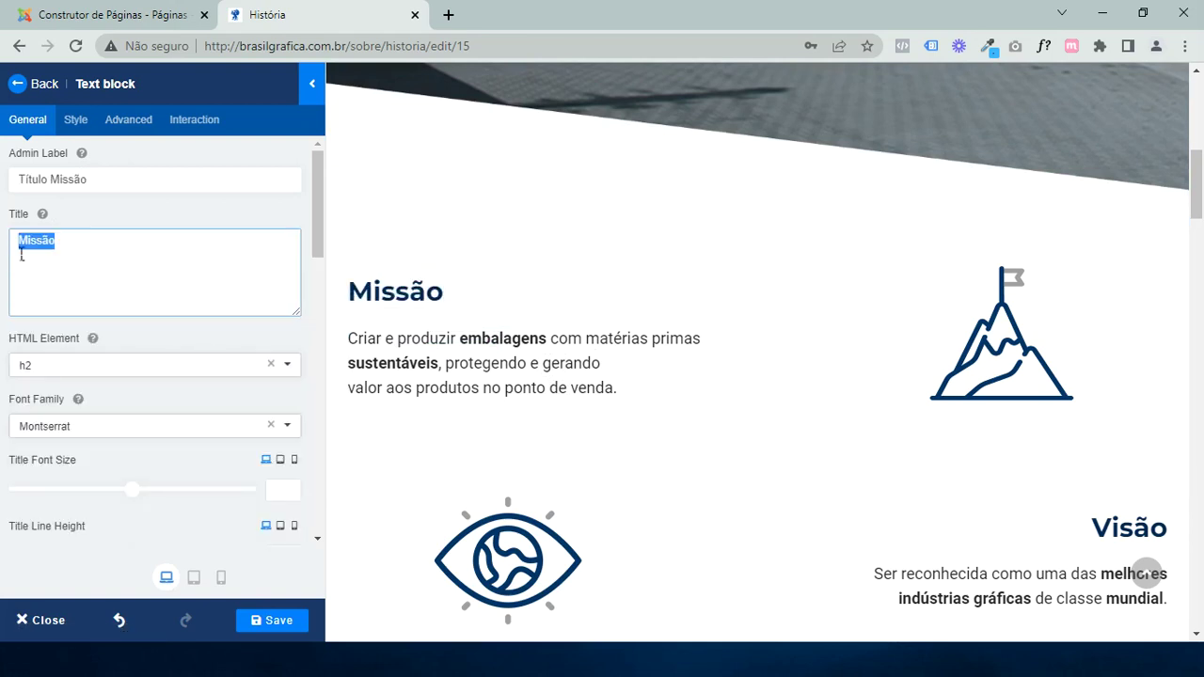
{"action": "left_click", "coordinate": [116, 247]}
{"action": "type", "text": "teste"}
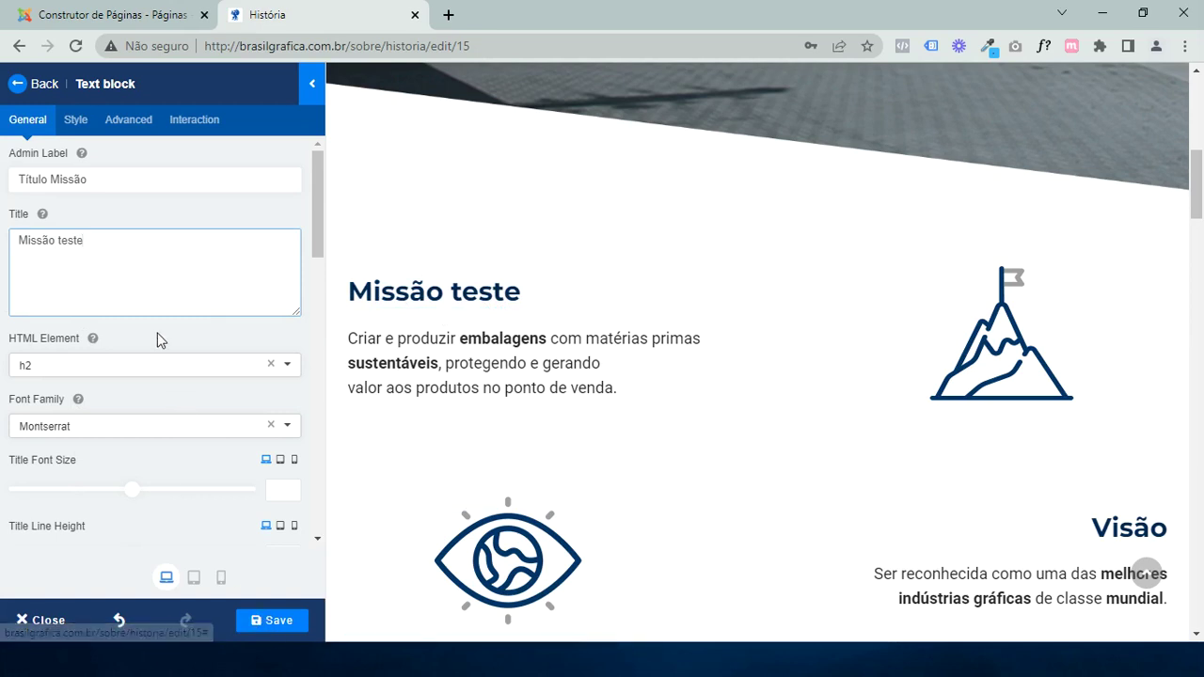
Restore the heading title to "Missão" and place the cursor in the content editor of the paragraph below it
{"action": "key", "text": "BackSpace"}
{"action": "key", "text": "BackSpace"}
{"action": "key", "text": "BackSpace"}
{"action": "key", "text": "BackSpace"}
{"action": "key", "text": "BackSpace"}
{"action": "key", "text": "BackSpace"}
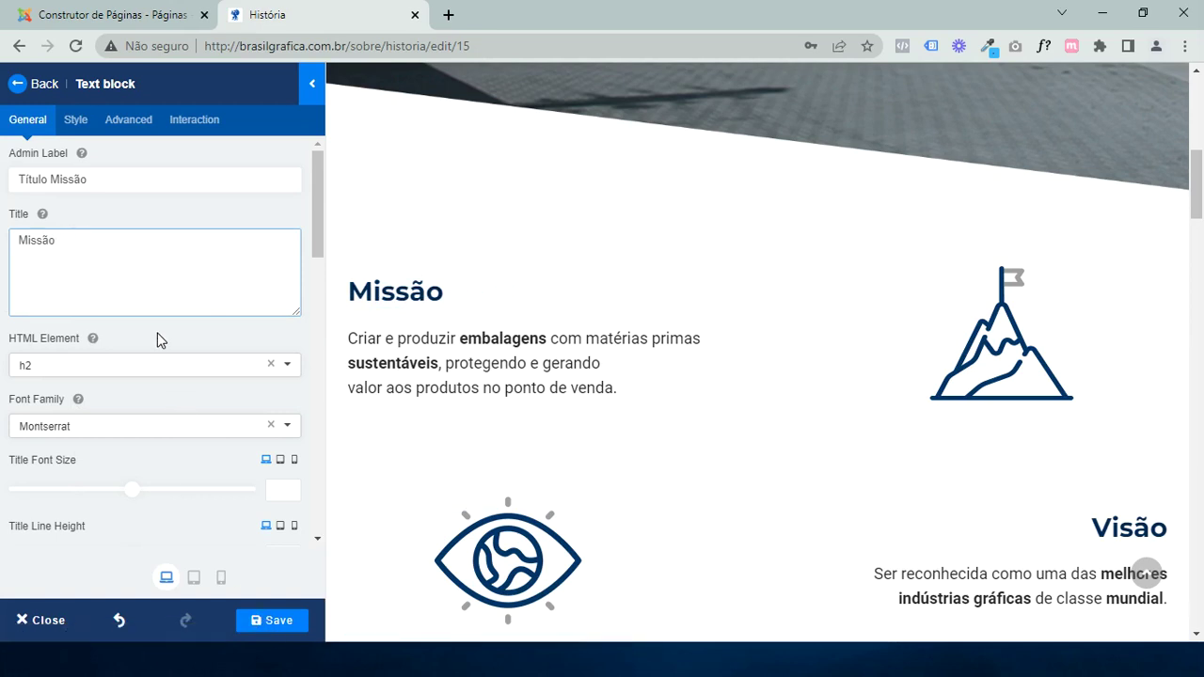
{"action": "left_click", "coordinate": [558, 370]}
{"action": "left_click", "coordinate": [280, 448]}
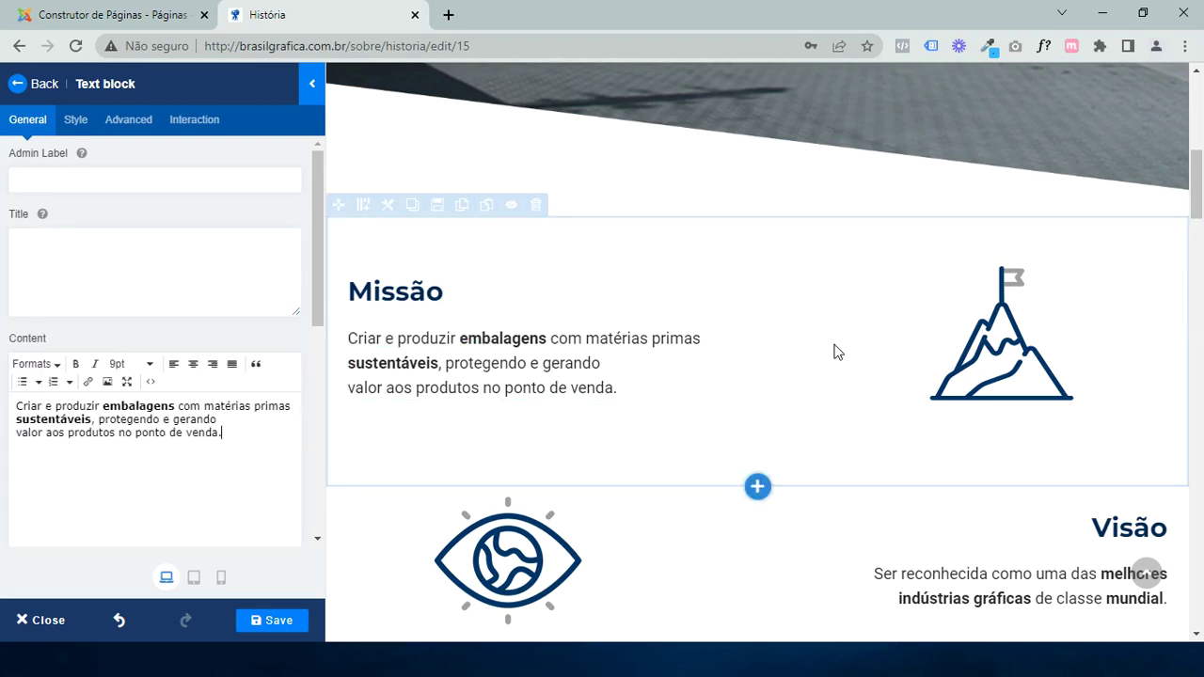
Append "teste" to the last item of the Valores list, delete it again, and select the word "Humildade" in the content editor
{"action": "scroll", "coordinate": [837, 353], "scroll_direction": "down", "scroll_amount": 4}
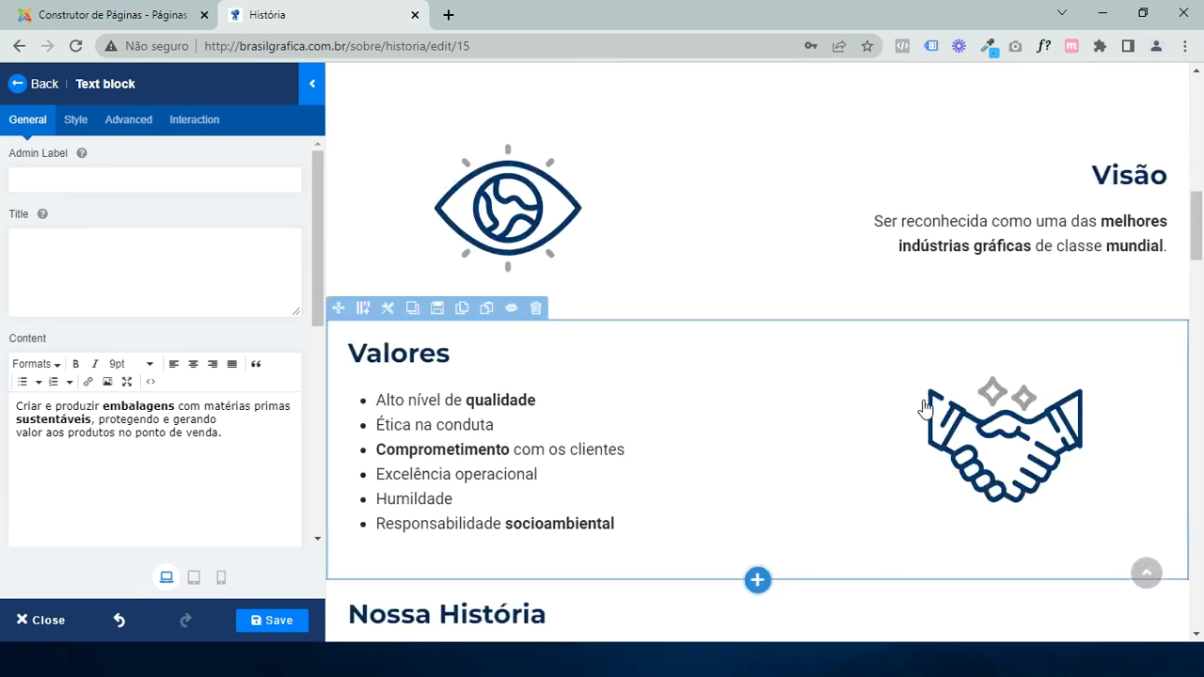
{"action": "left_click", "coordinate": [534, 459]}
{"action": "left_click", "coordinate": [643, 531]}
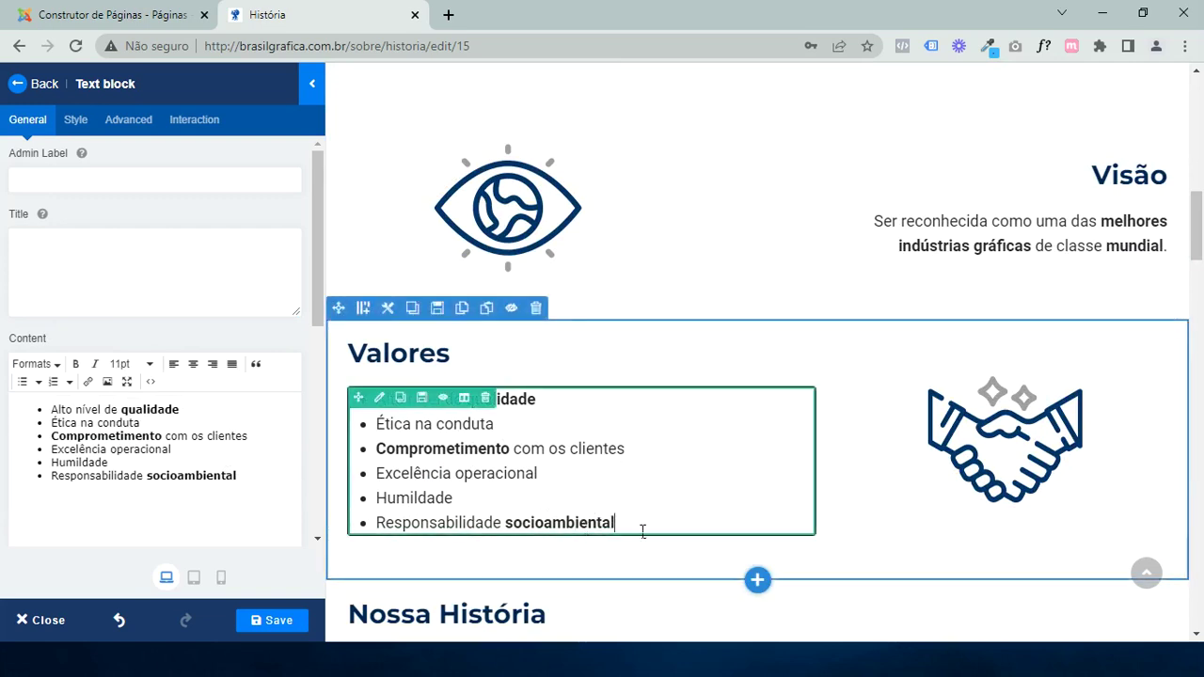
{"action": "type", "text": "teste"}
{"action": "key", "text": "BackSpace"}
{"action": "key", "text": "BackSpace"}
{"action": "key", "text": "BackSpace"}
{"action": "key", "text": "BackSpace"}
{"action": "key", "text": "BackSpace"}
{"action": "double_click", "coordinate": [211, 463]}
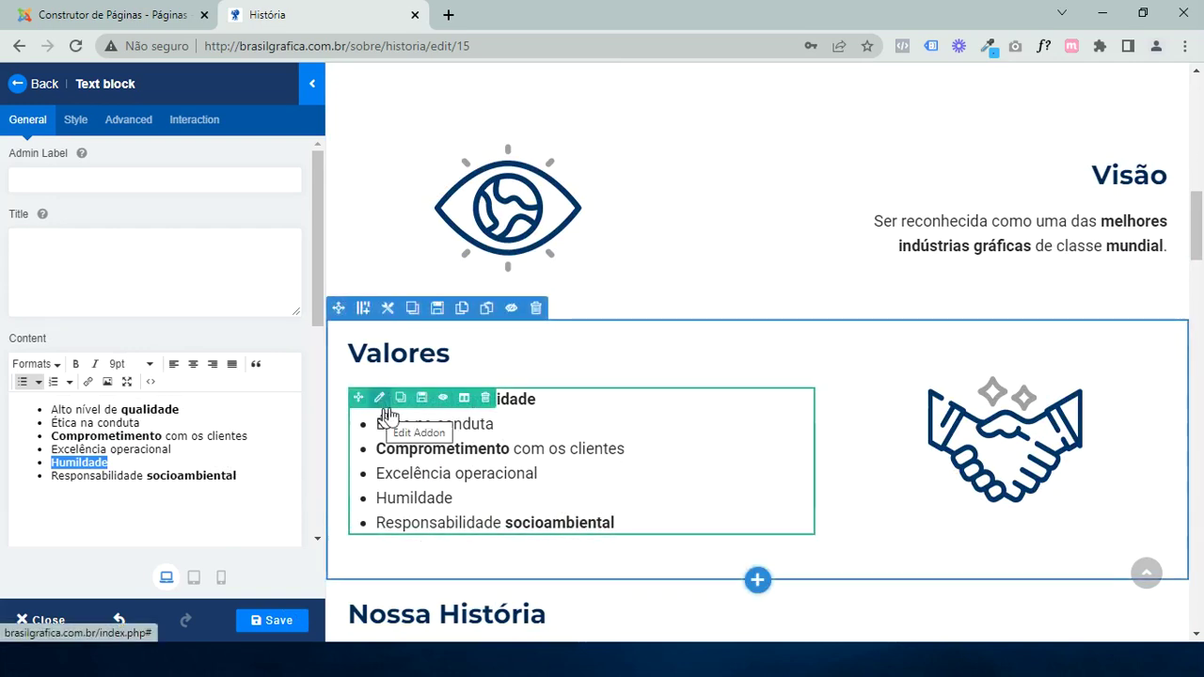
Open the settings of the photo beside the Nossa História text and select its full image path
{"action": "scroll", "coordinate": [478, 407], "scroll_direction": "up", "scroll_amount": 2}
{"action": "scroll", "coordinate": [879, 383], "scroll_direction": "down", "scroll_amount": 5}
{"action": "scroll", "coordinate": [879, 384], "scroll_direction": "down", "scroll_amount": 4}
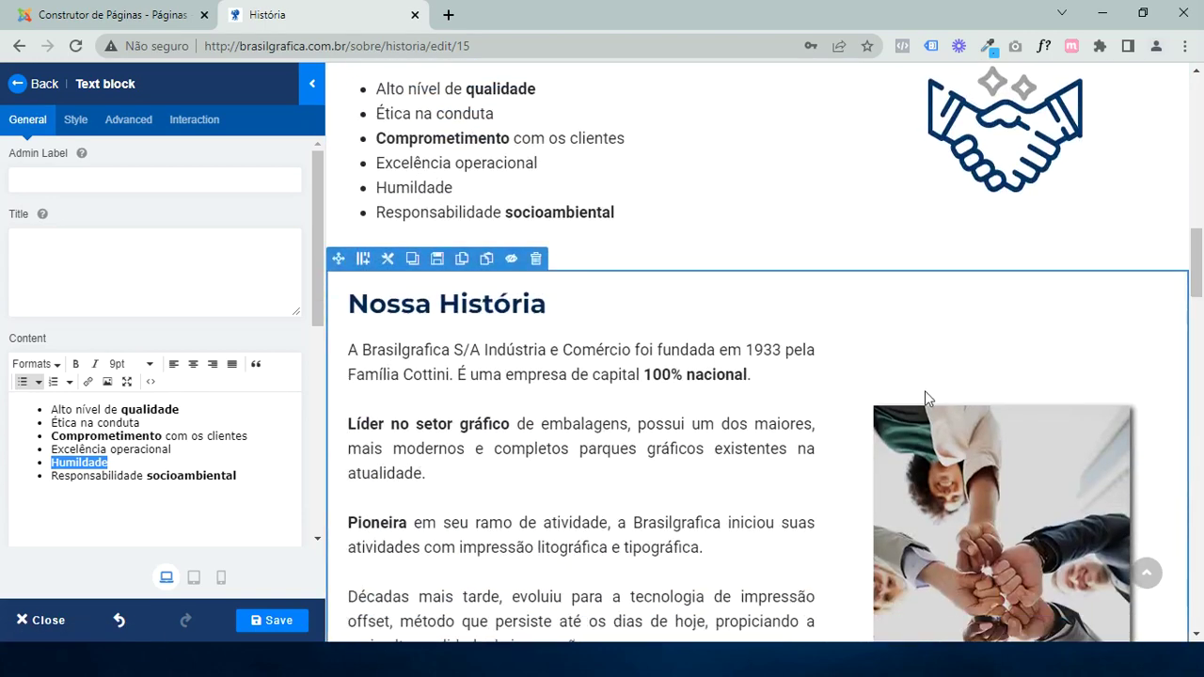
{"action": "scroll", "coordinate": [753, 439], "scroll_direction": "up", "scroll_amount": 2}
{"action": "scroll", "coordinate": [752, 439], "scroll_direction": "up", "scroll_amount": 1}
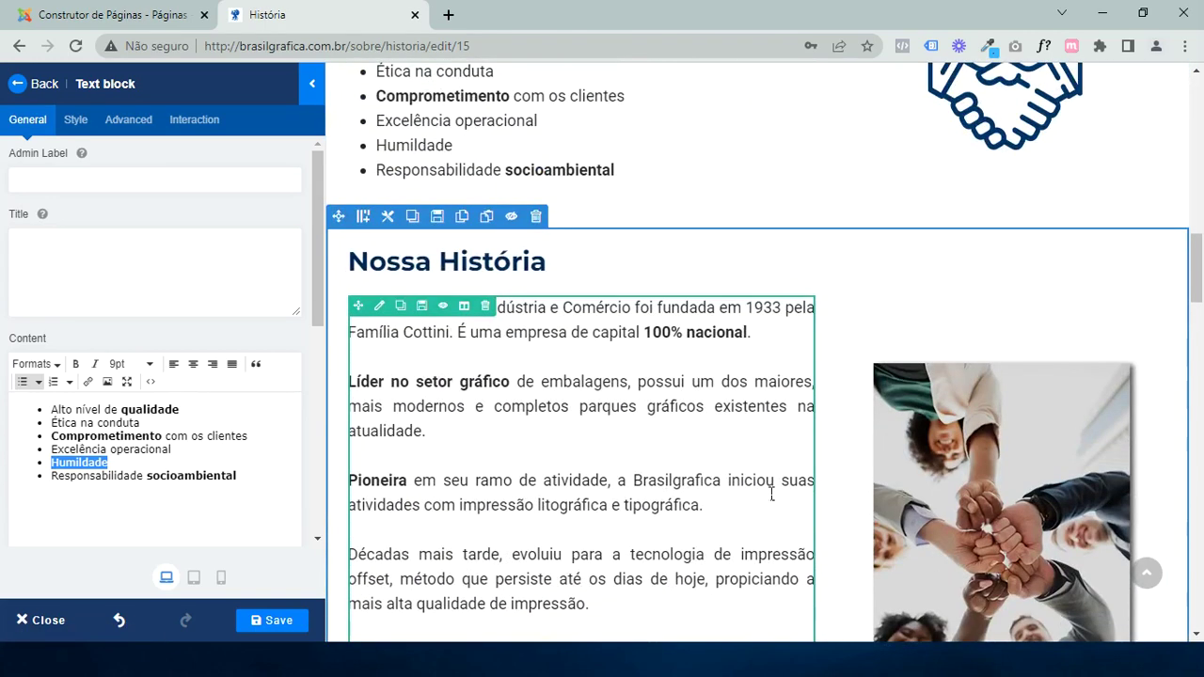
{"action": "scroll", "coordinate": [1021, 465], "scroll_direction": "down", "scroll_amount": 3}
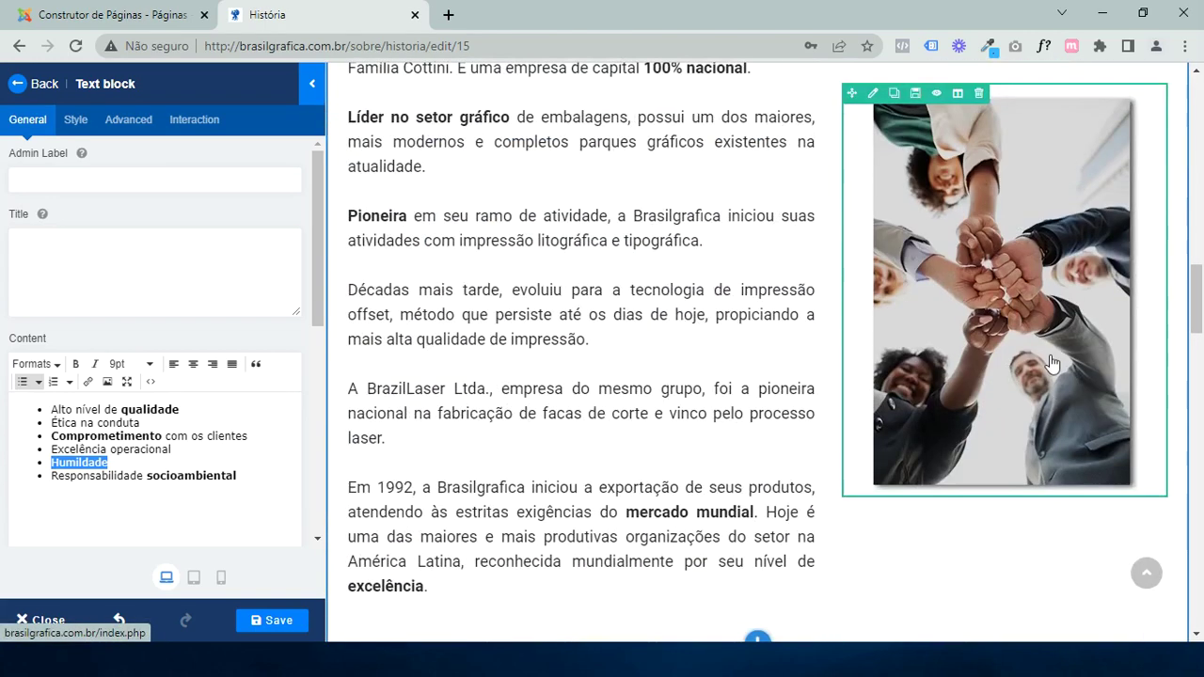
{"action": "left_click", "coordinate": [1048, 356]}
{"action": "scroll", "coordinate": [596, 341], "scroll_direction": "up", "scroll_amount": 4}
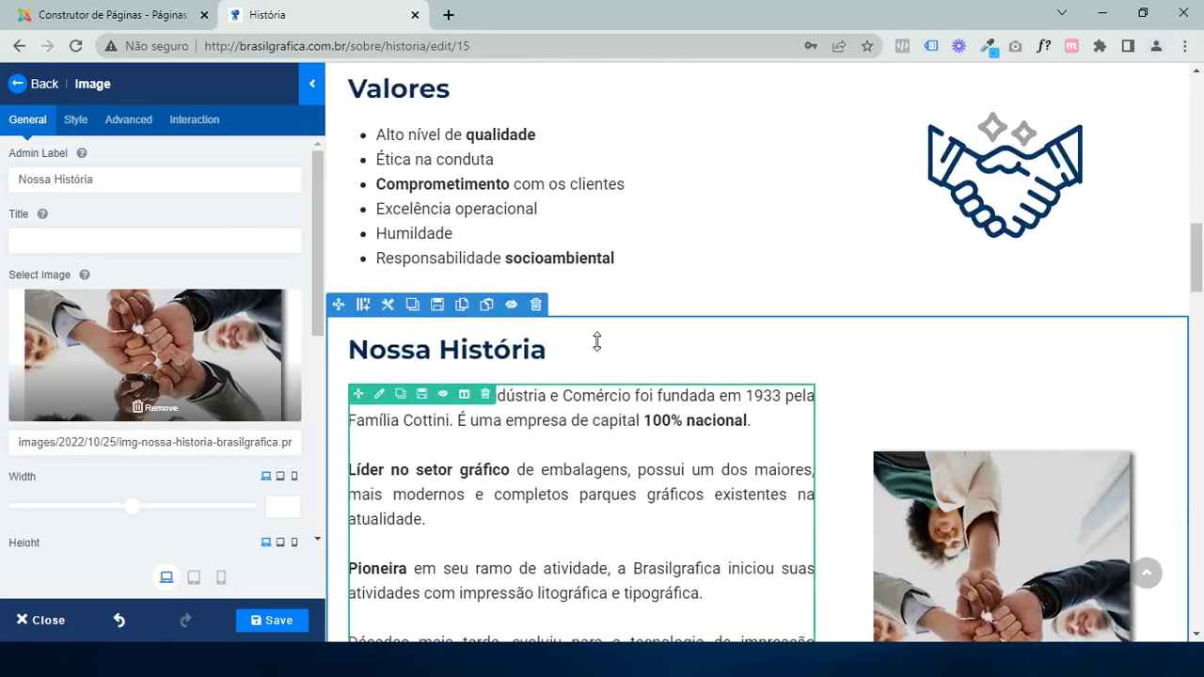
{"action": "scroll", "coordinate": [597, 342], "scroll_direction": "down", "scroll_amount": 2}
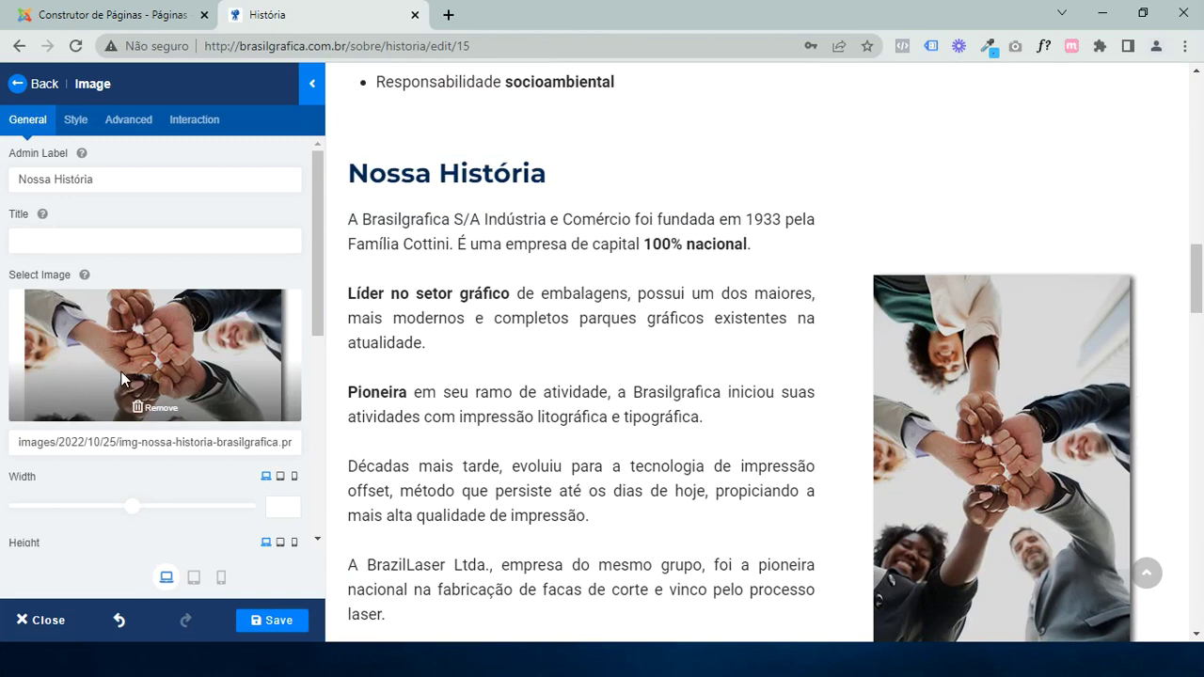
{"action": "triple_click", "coordinate": [57, 442]}
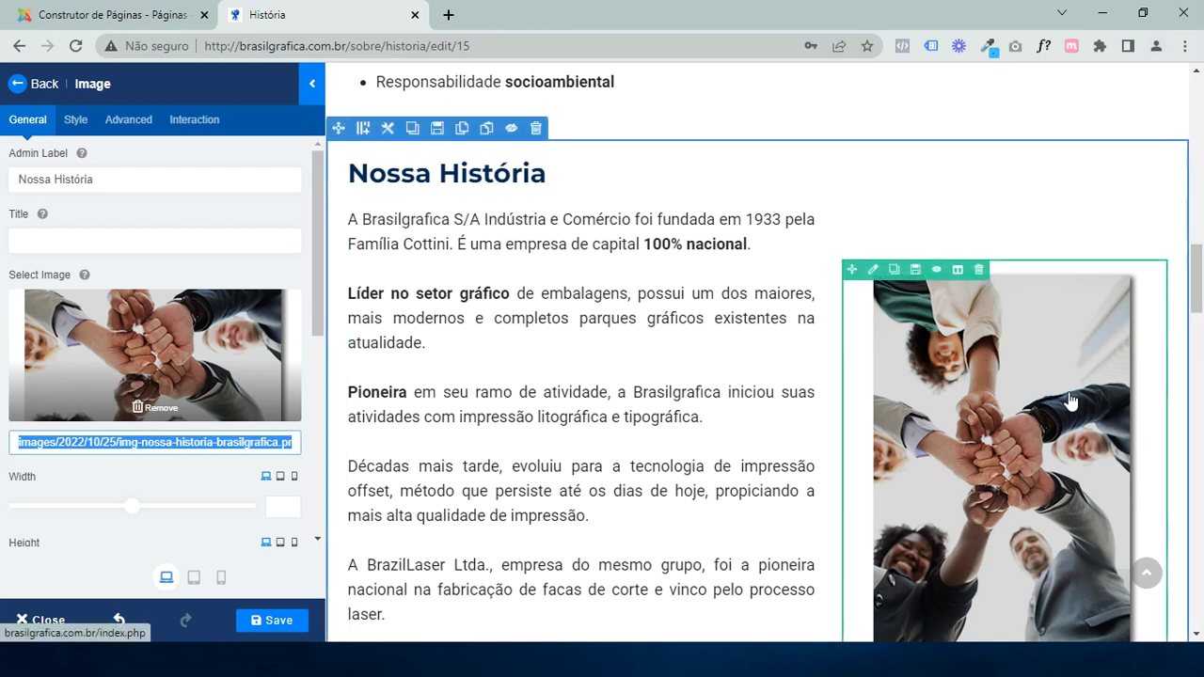
View the Nossa História photo on its own in a new tab to check its dimensions, and close that tab
{"action": "right_click", "coordinate": [126, 331]}
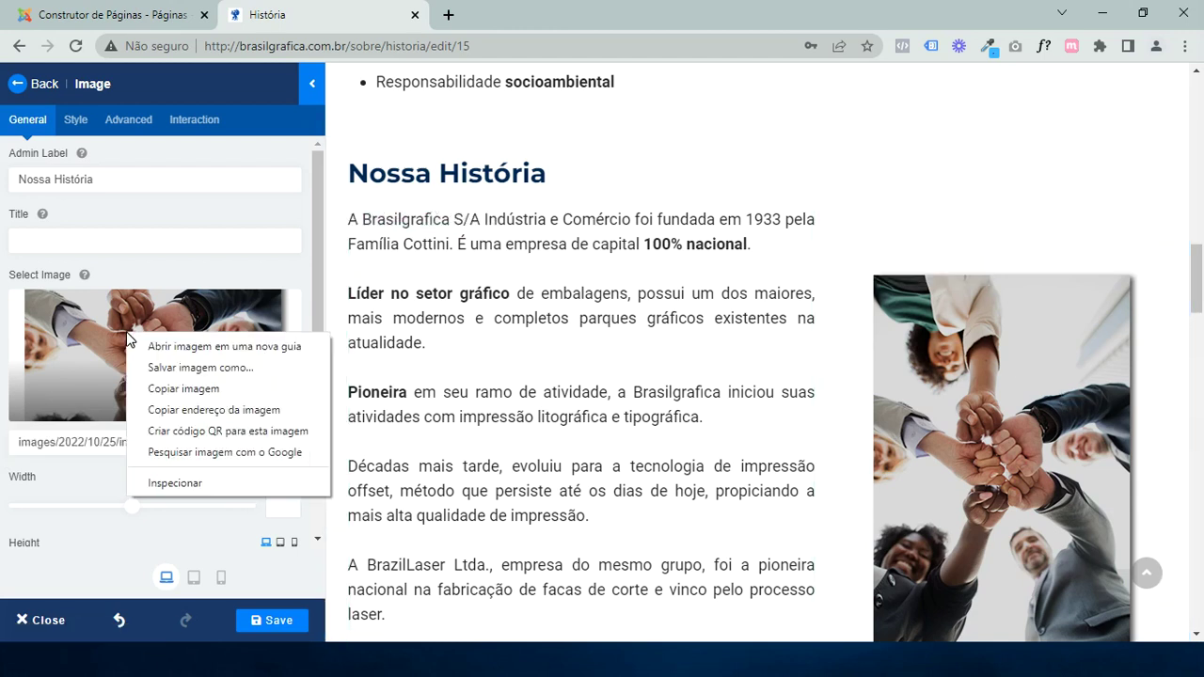
{"action": "left_click", "coordinate": [239, 350]}
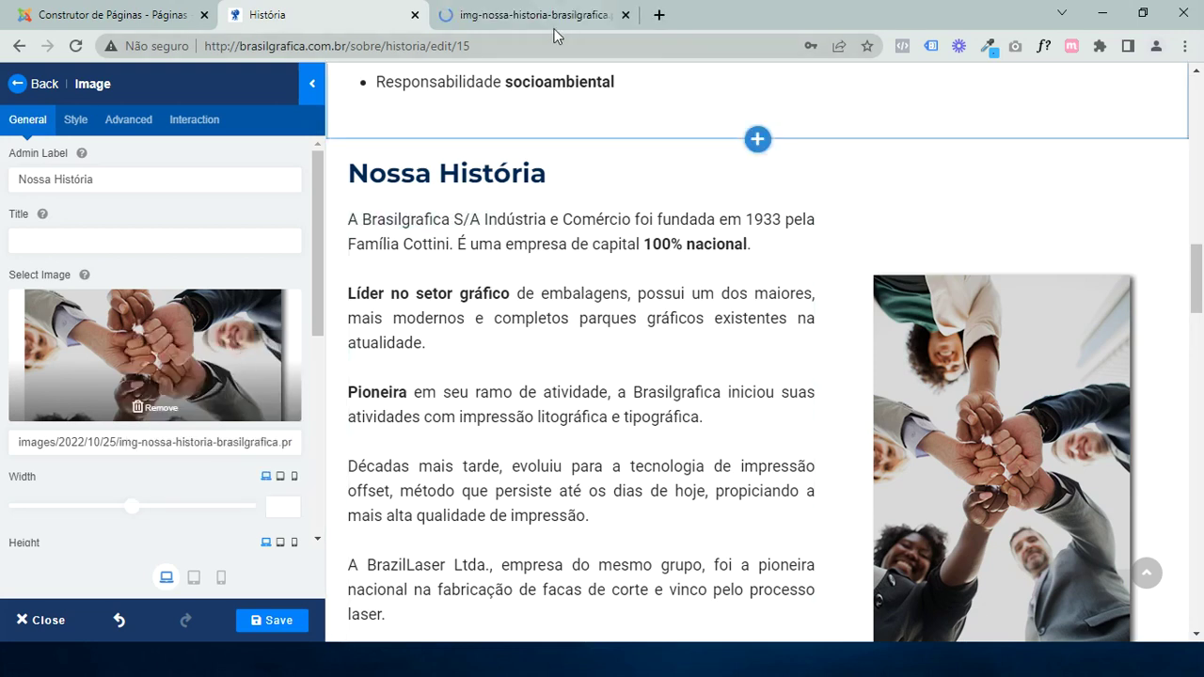
{"action": "left_click", "coordinate": [537, 17]}
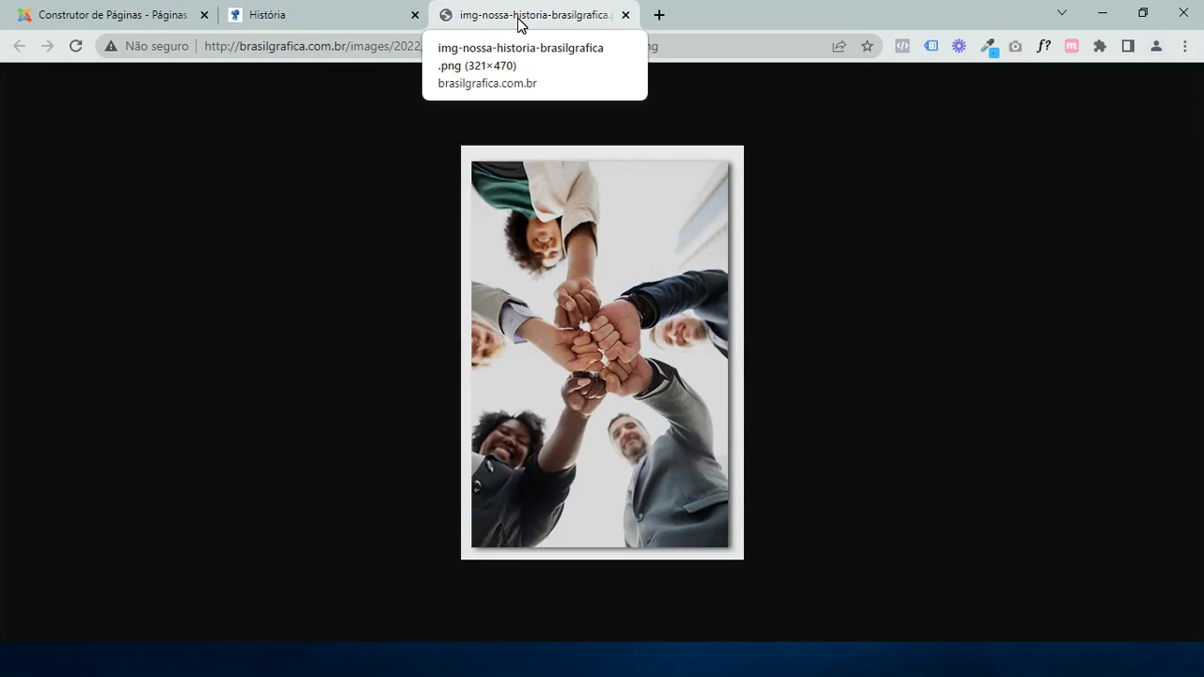
{"action": "left_click", "coordinate": [625, 15]}
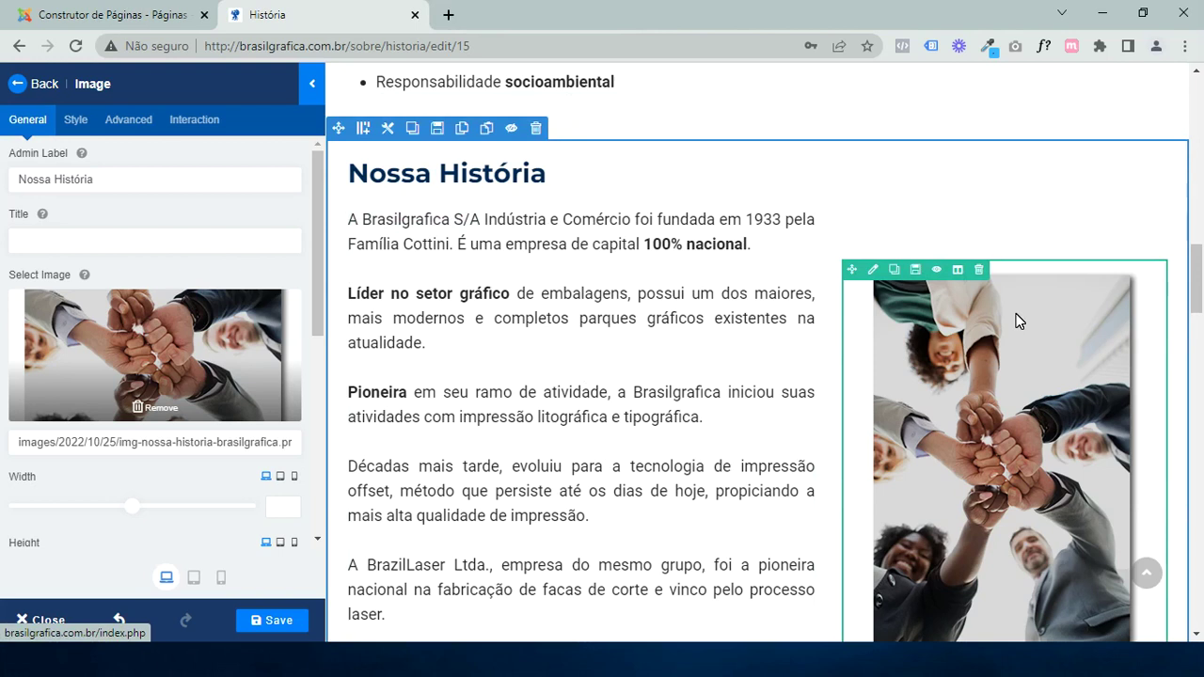
Remove the Nossa História photo and browse the media library's folders and images for a replacement
{"action": "left_click", "coordinate": [162, 408]}
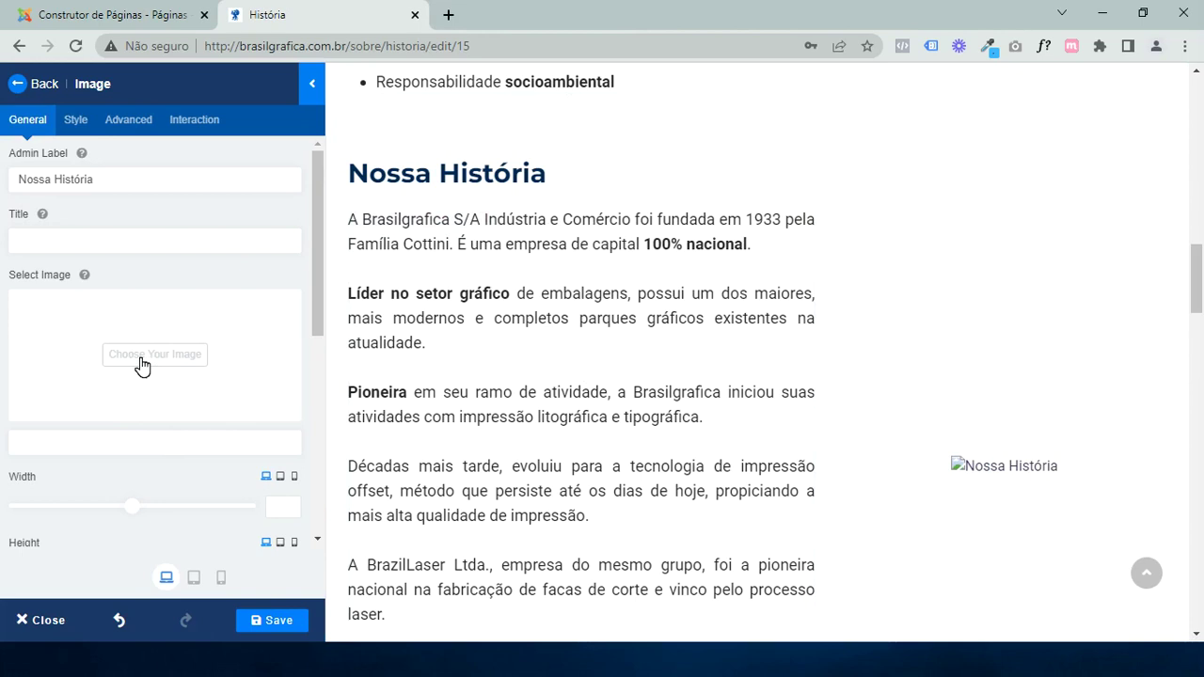
{"action": "left_click", "coordinate": [170, 359]}
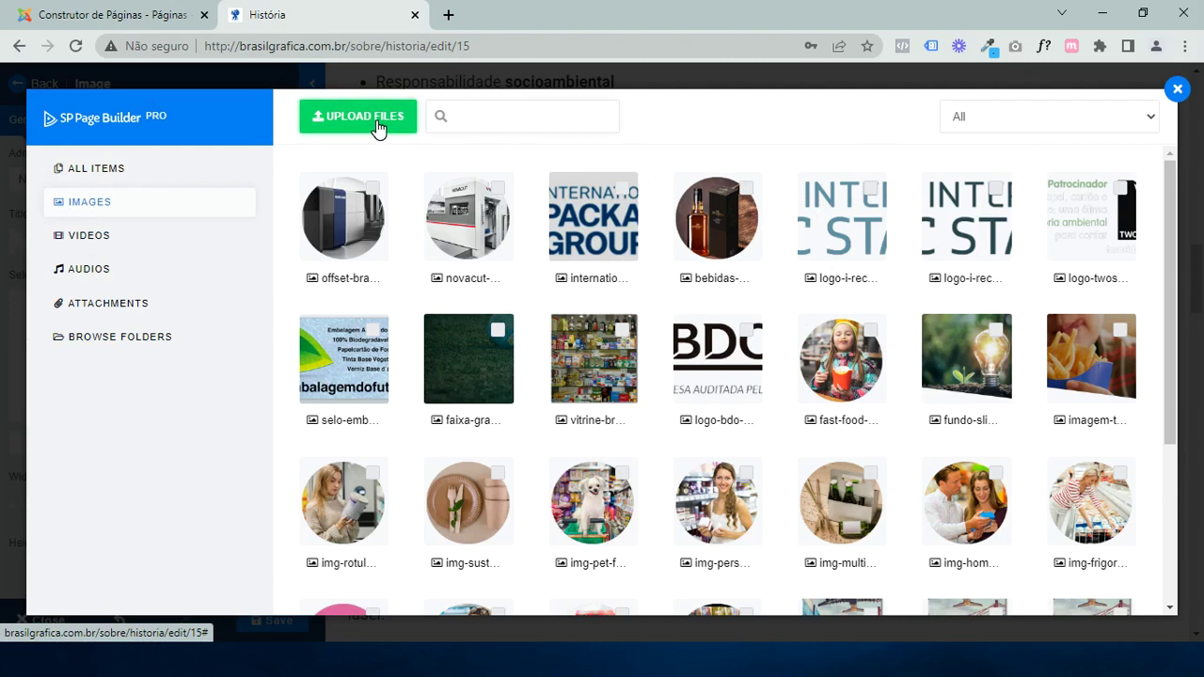
{"action": "left_click", "coordinate": [103, 346]}
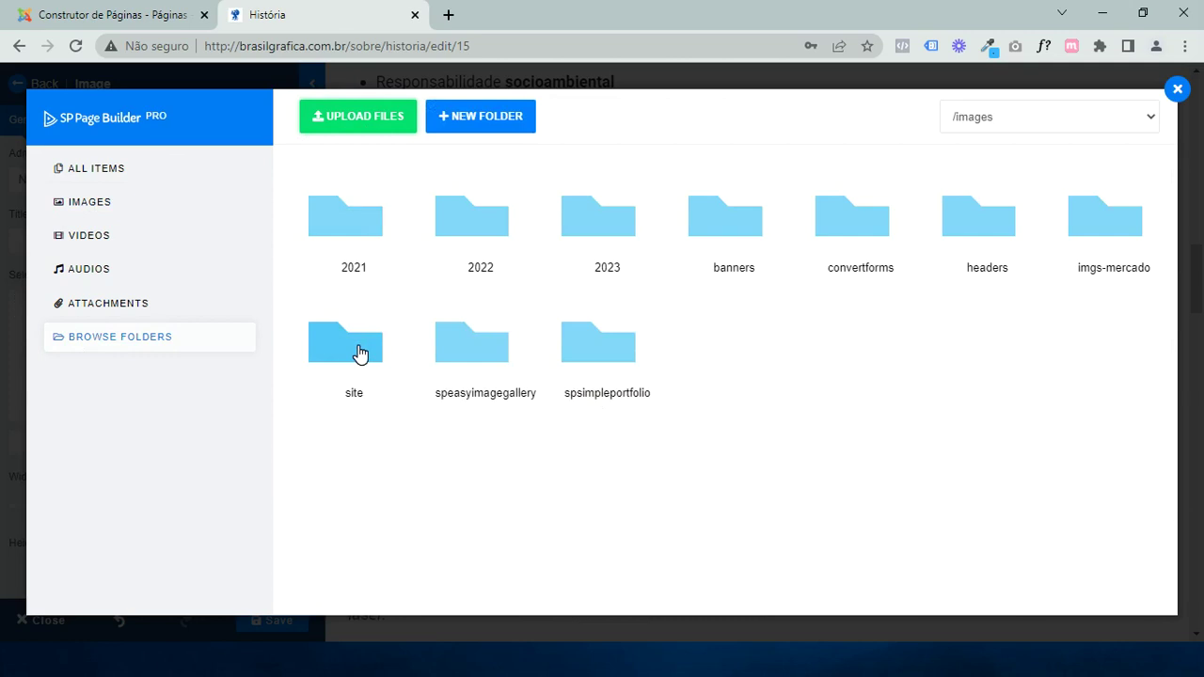
{"action": "left_click", "coordinate": [99, 208]}
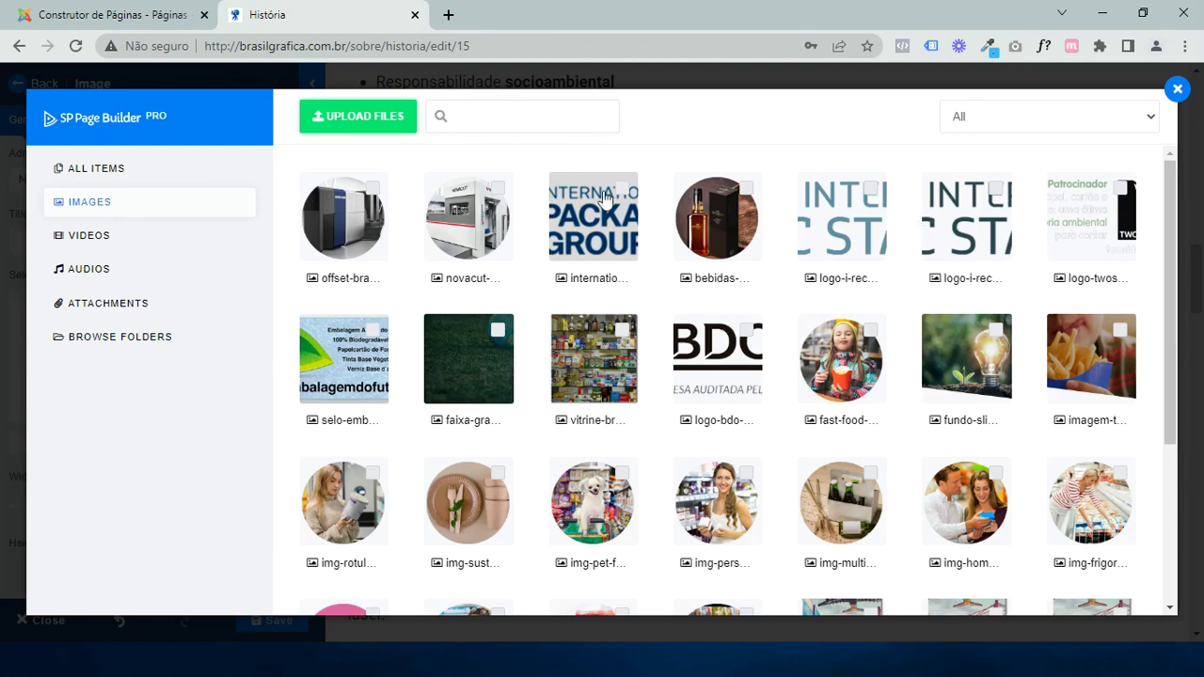
Start uploading envelope.PNG from the Papelaria folder to the media library, and cancel the upload
{"action": "left_click", "coordinate": [362, 121]}
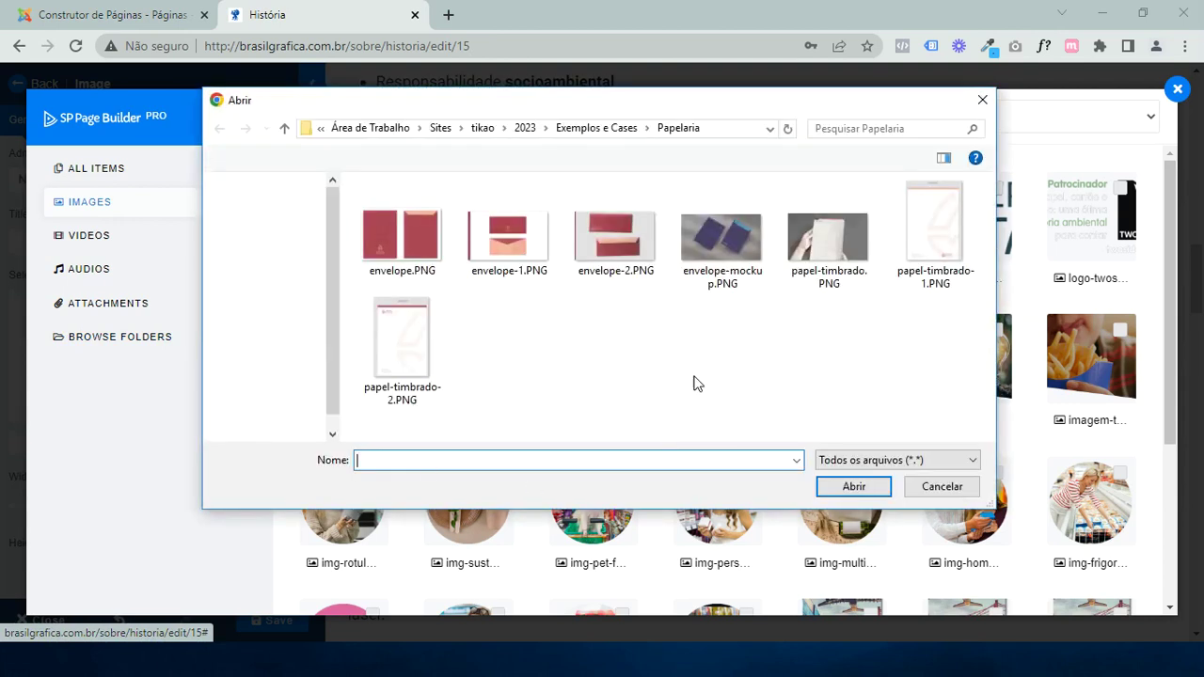
{"action": "left_click", "coordinate": [391, 251]}
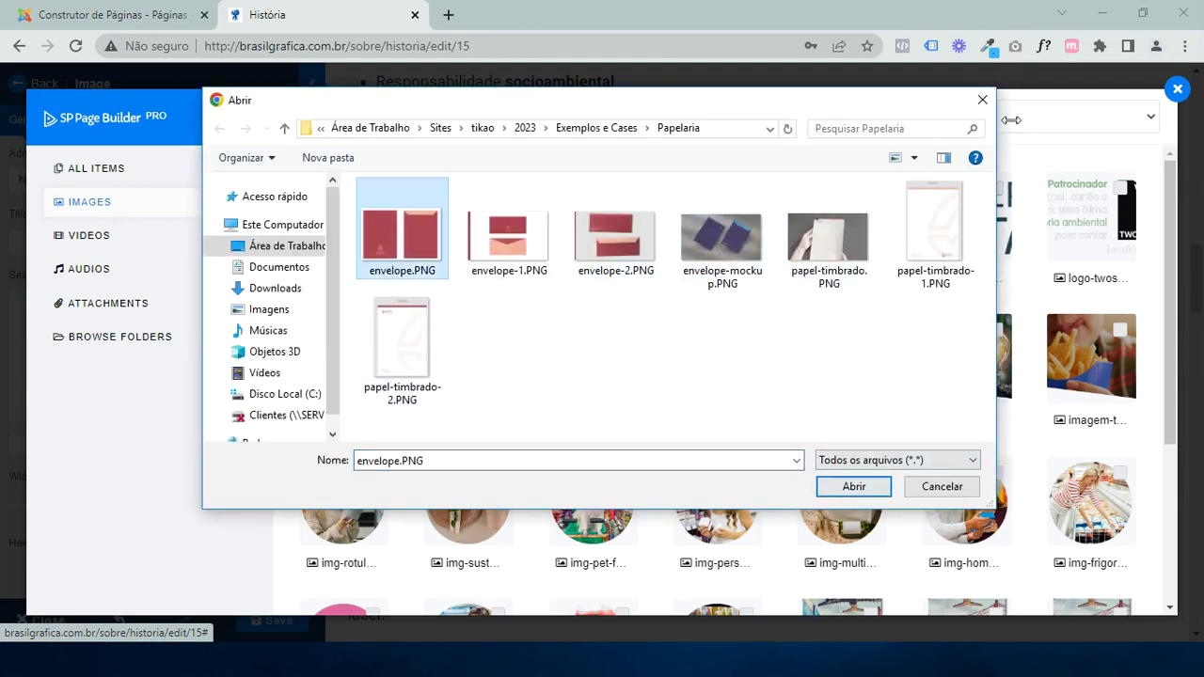
{"action": "left_click", "coordinate": [981, 102]}
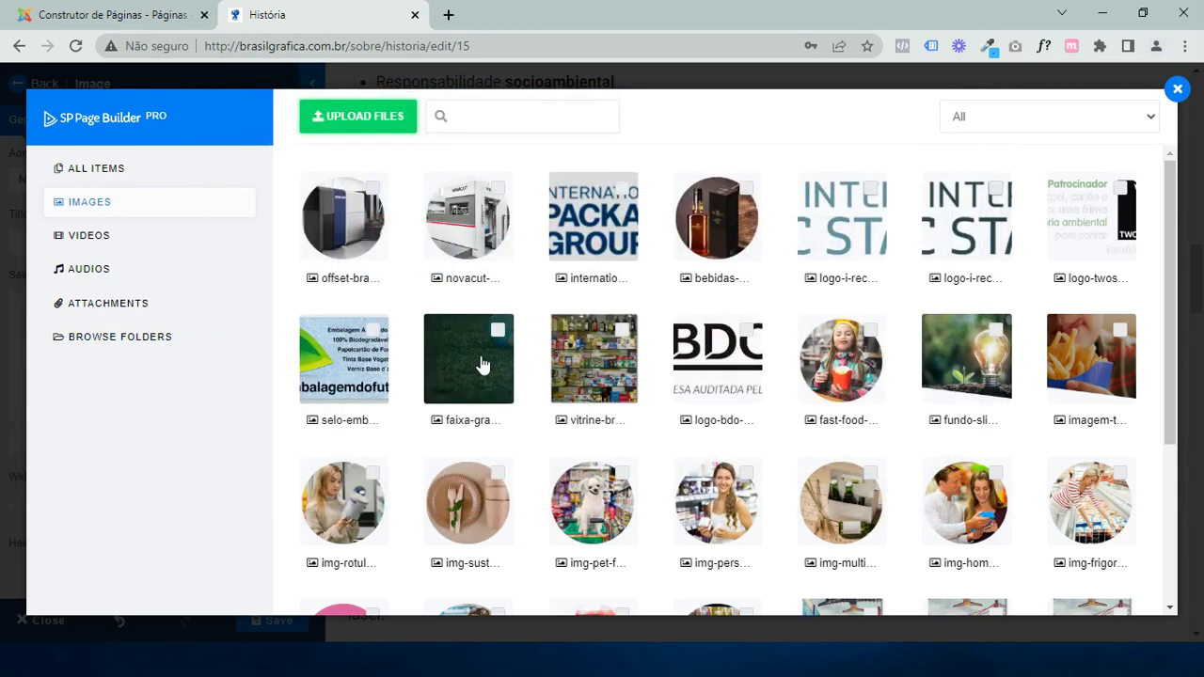
Insert the existing offset-brasilgrafica.png image from the media library as the Nossa História picture
{"action": "left_click", "coordinate": [350, 224]}
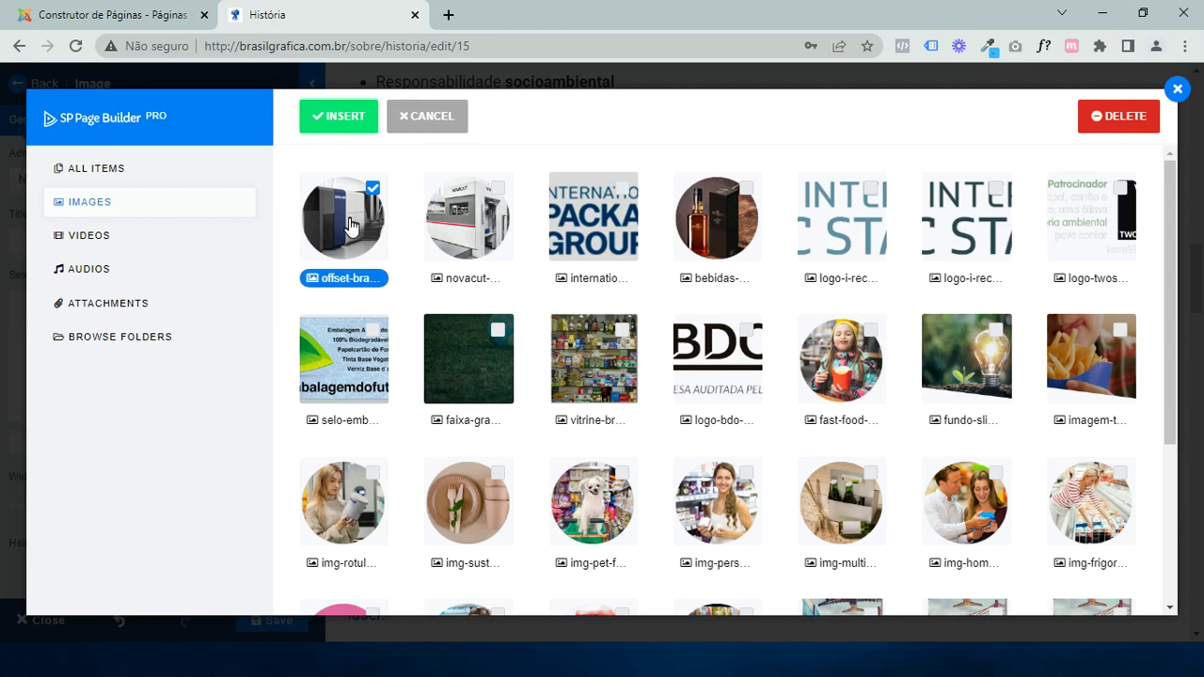
{"action": "left_click", "coordinate": [340, 117]}
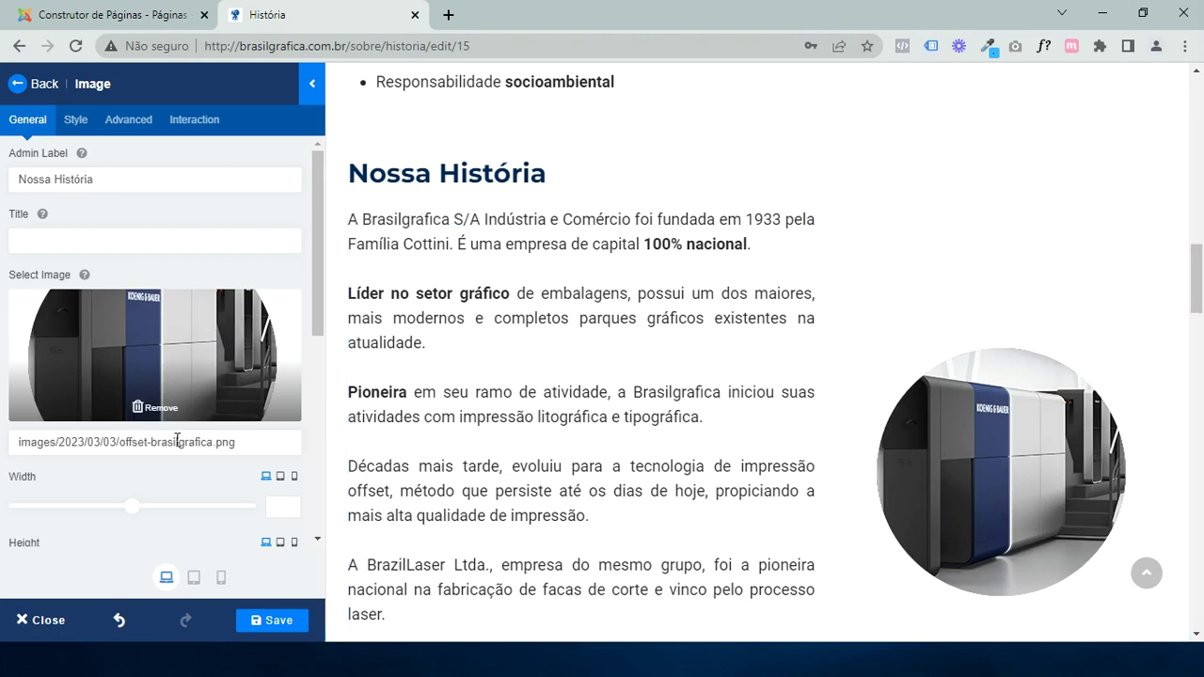
Set the image path back to images/2022/10/25/img-nossa-historia-brasilgrafica.png and open the Nossa História text block
{"action": "triple_click", "coordinate": [141, 442]}
{"action": "type", "text": "images/2022/10/25/img-nossa-historia-brasilgrafica.png"}
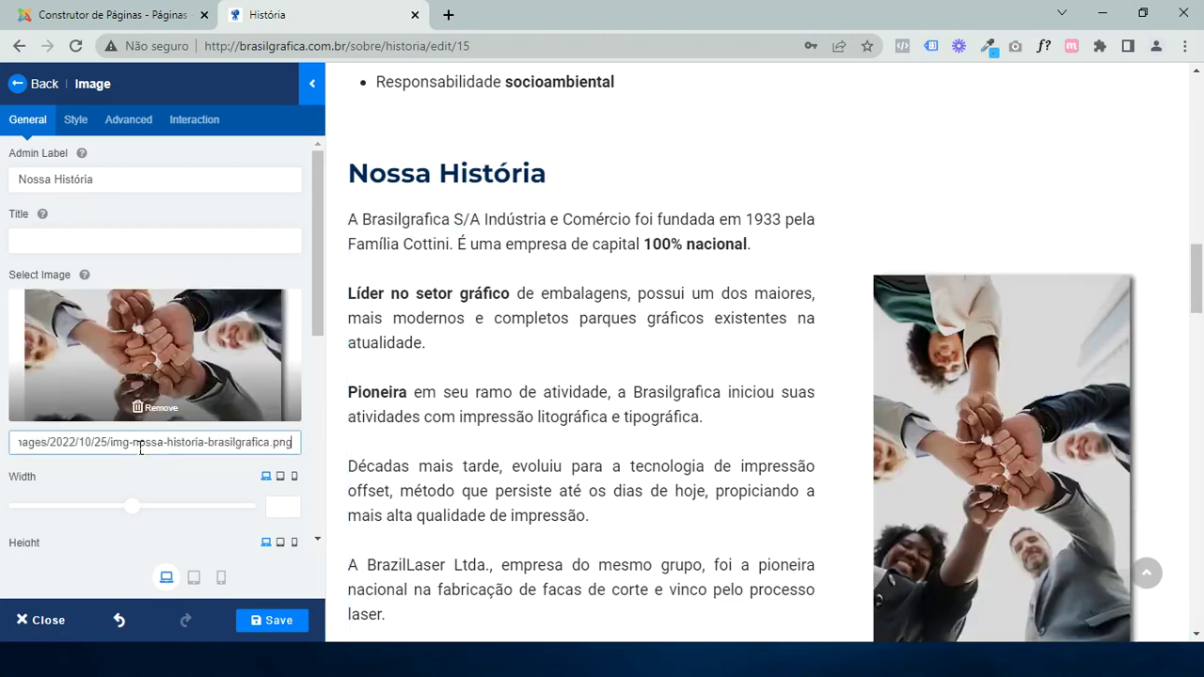
{"action": "left_click", "coordinate": [634, 411]}
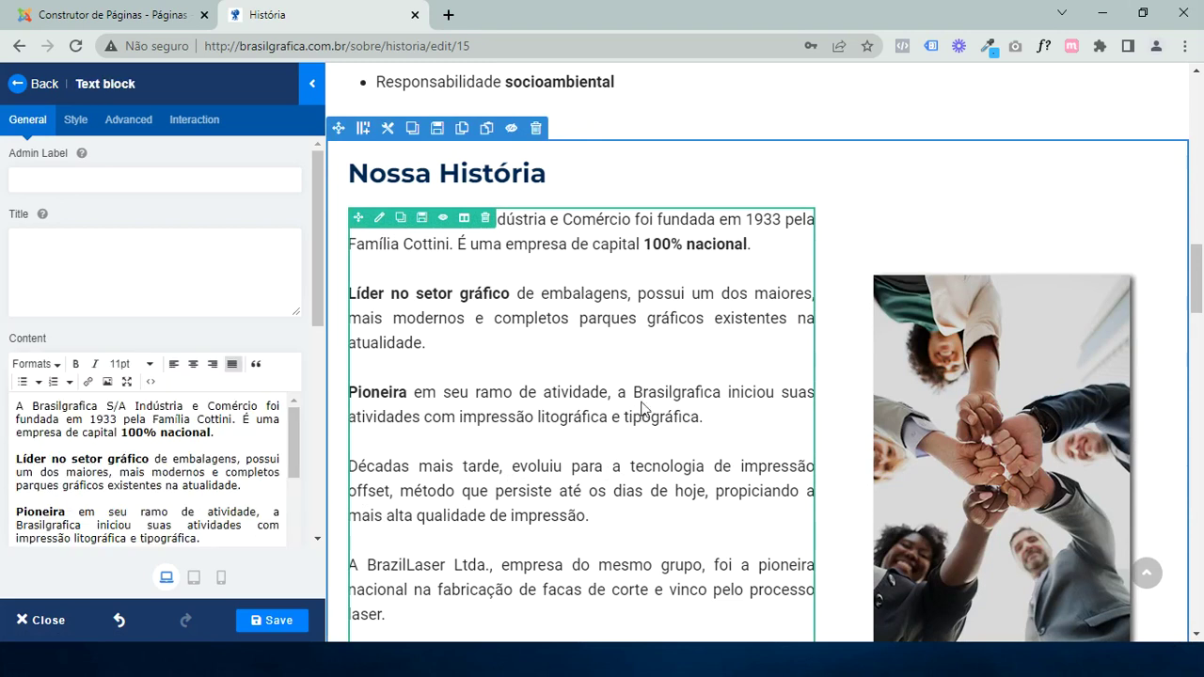
Look over the História page from the opening banner through Nossa História to the company timeline
{"action": "scroll", "coordinate": [934, 335], "scroll_direction": "down", "scroll_amount": 3}
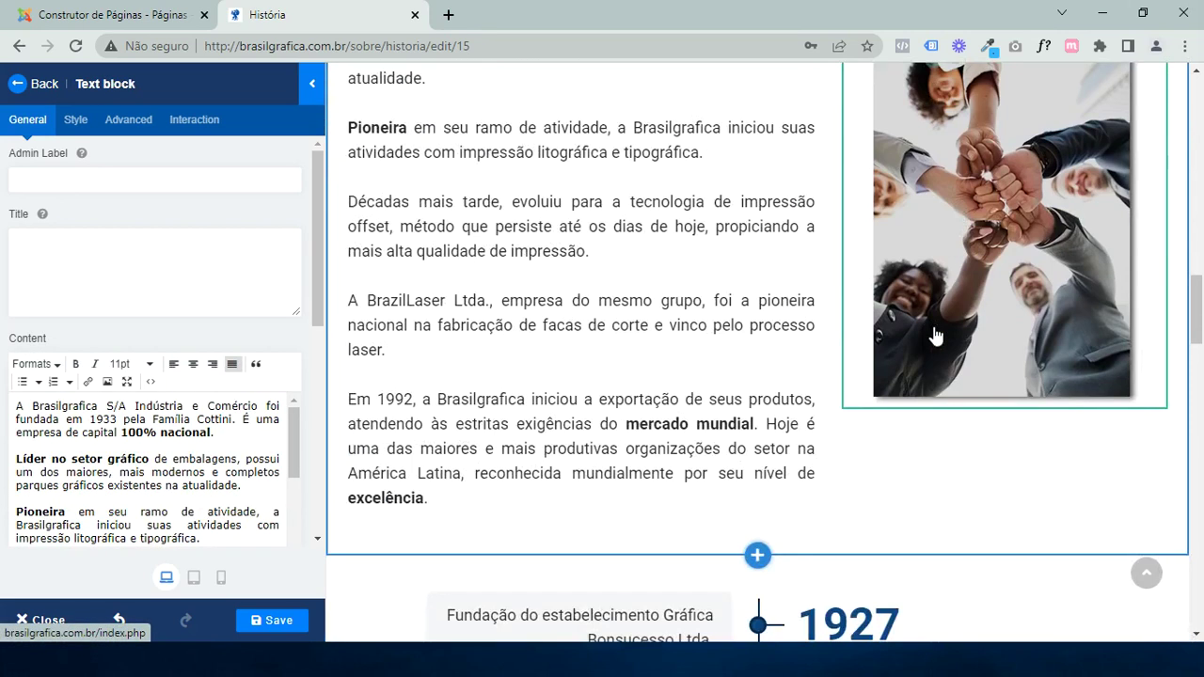
{"action": "scroll", "coordinate": [674, 336], "scroll_direction": "up", "scroll_amount": 10}
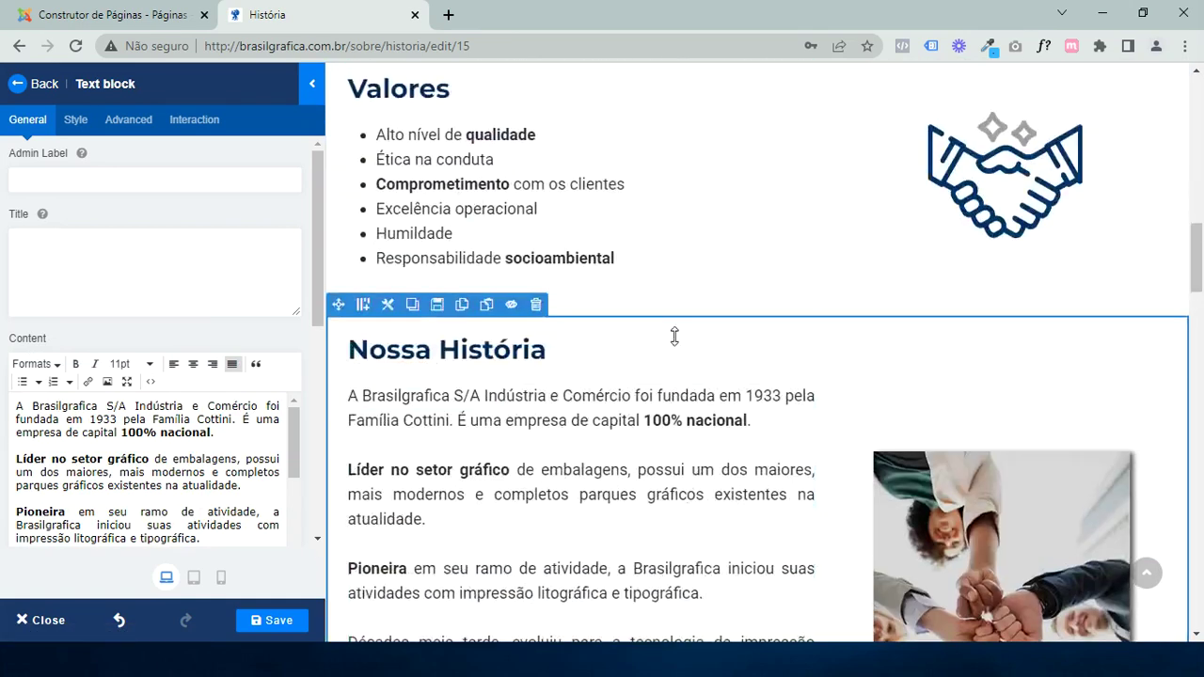
{"action": "scroll", "coordinate": [675, 336], "scroll_direction": "up", "scroll_amount": 3}
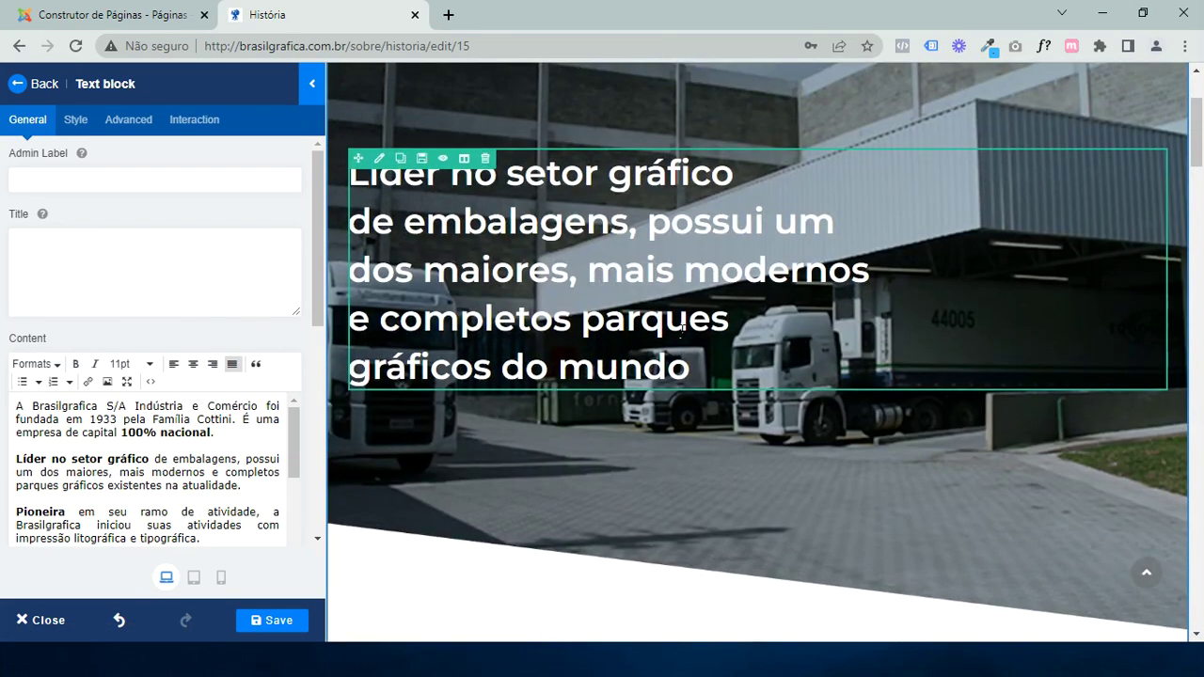
{"action": "scroll", "coordinate": [682, 331], "scroll_direction": "down", "scroll_amount": 3}
{"action": "scroll", "coordinate": [682, 331], "scroll_direction": "down", "scroll_amount": 15}
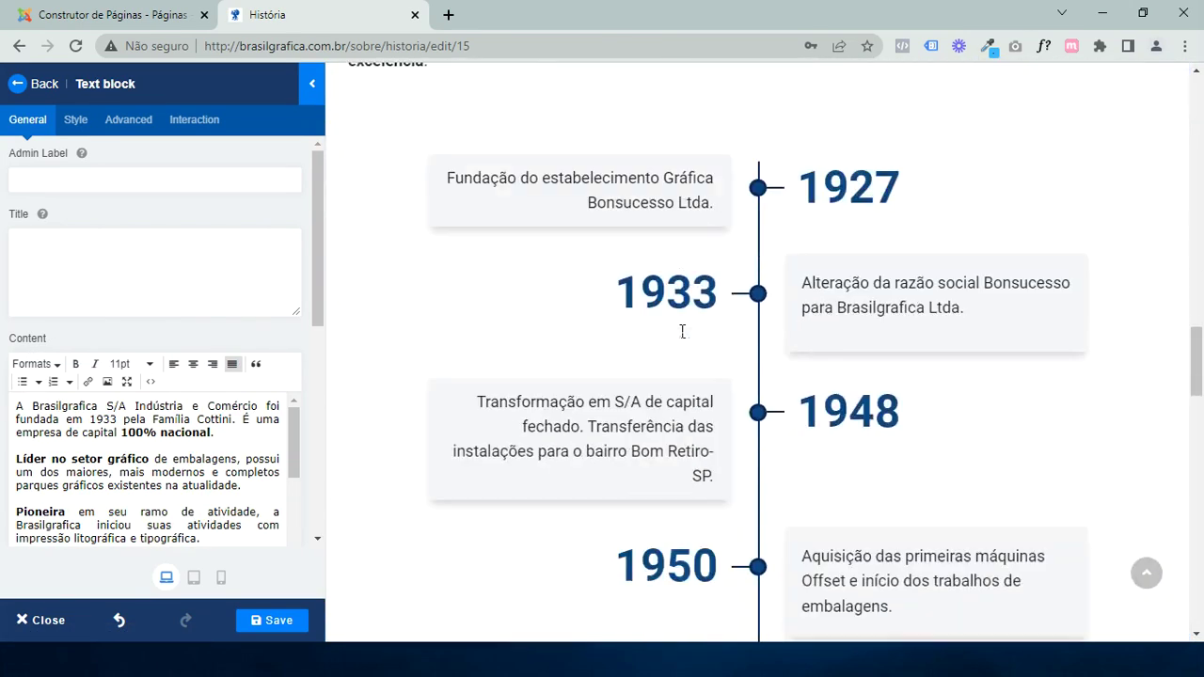
{"action": "scroll", "coordinate": [674, 330], "scroll_direction": "up", "scroll_amount": 7}
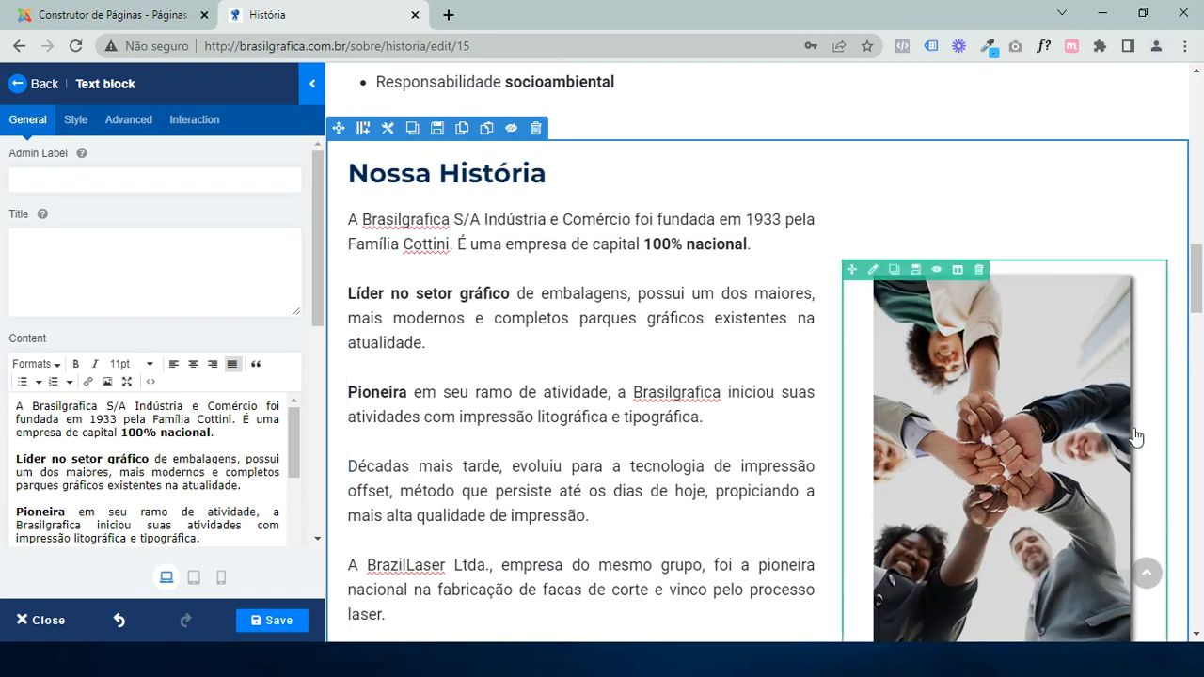
{"action": "scroll", "coordinate": [808, 478], "scroll_direction": "down", "scroll_amount": 15}
{"action": "scroll", "coordinate": [810, 482], "scroll_direction": "up", "scroll_amount": 1}
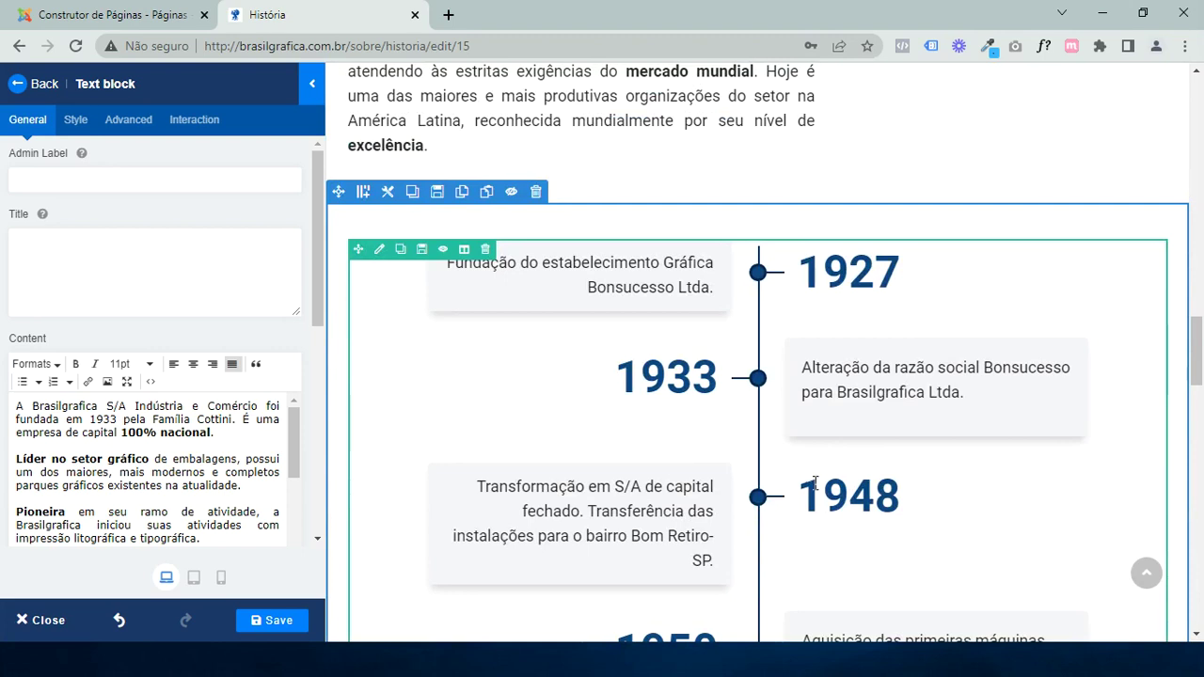
{"action": "scroll", "coordinate": [714, 398], "scroll_direction": "down", "scroll_amount": 5}
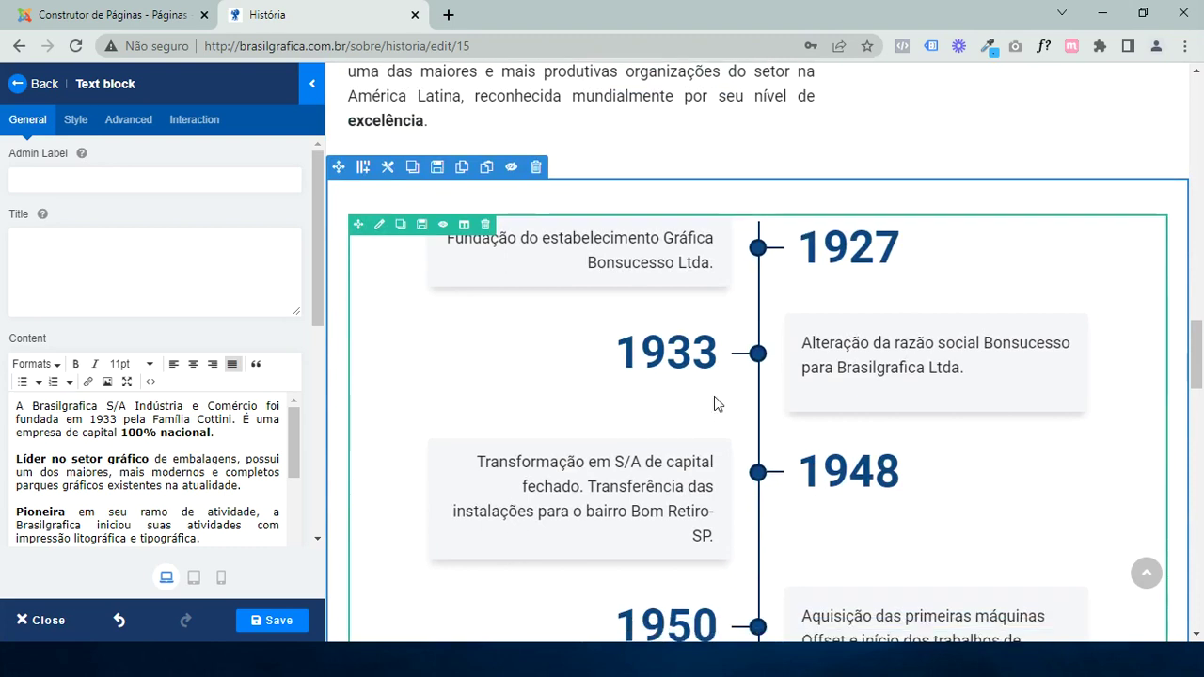
{"action": "scroll", "coordinate": [713, 407], "scroll_direction": "up", "scroll_amount": 4}
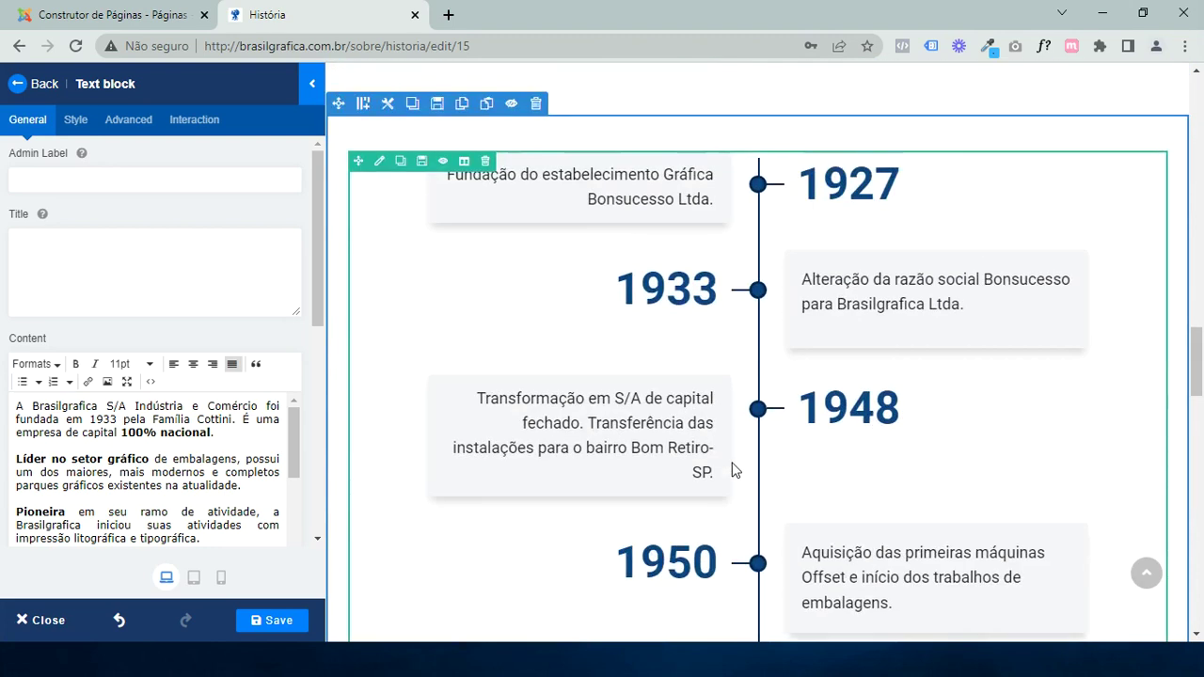
Open the timeline block for editing and go to its last entry, 2022, on the page
{"action": "left_click", "coordinate": [648, 334]}
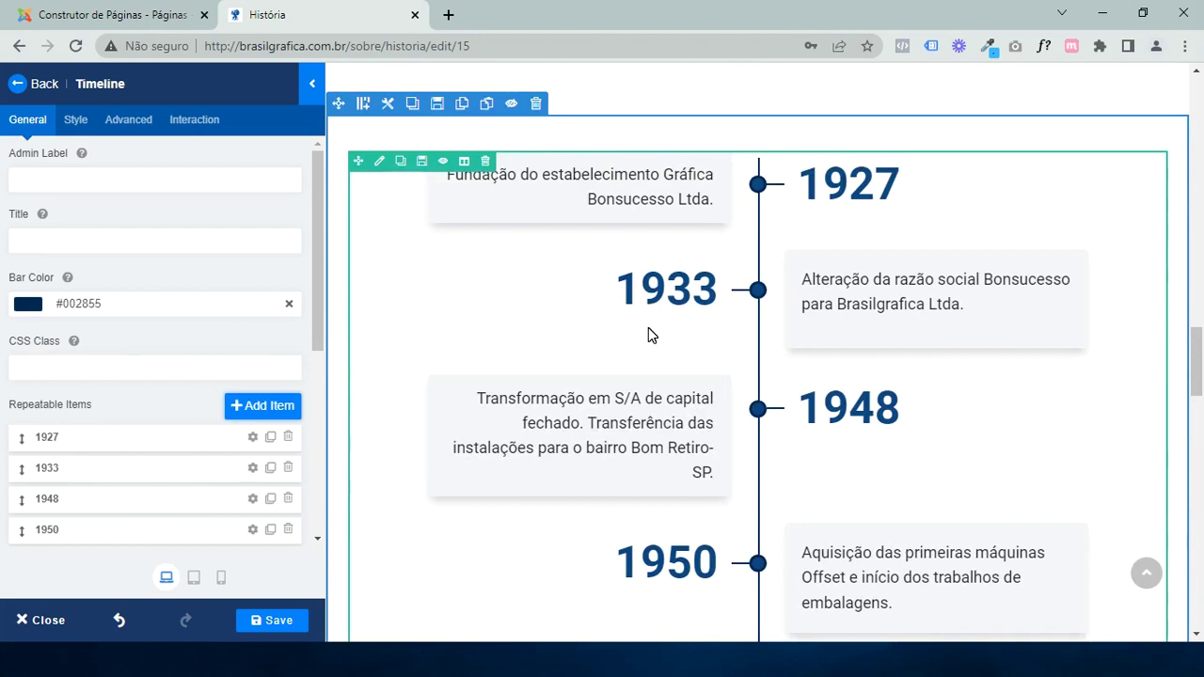
{"action": "scroll", "coordinate": [648, 328], "scroll_direction": "down", "scroll_amount": 15}
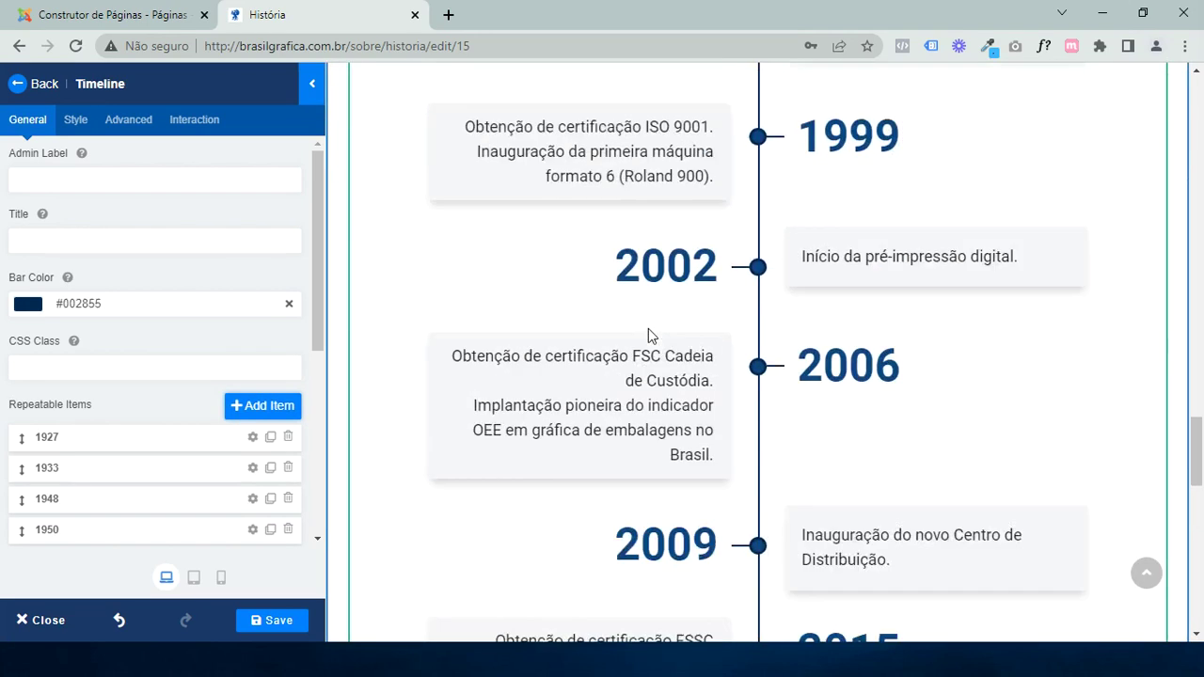
{"action": "scroll", "coordinate": [648, 328], "scroll_direction": "down", "scroll_amount": 5}
{"action": "scroll", "coordinate": [648, 333], "scroll_direction": "up", "scroll_amount": 2}
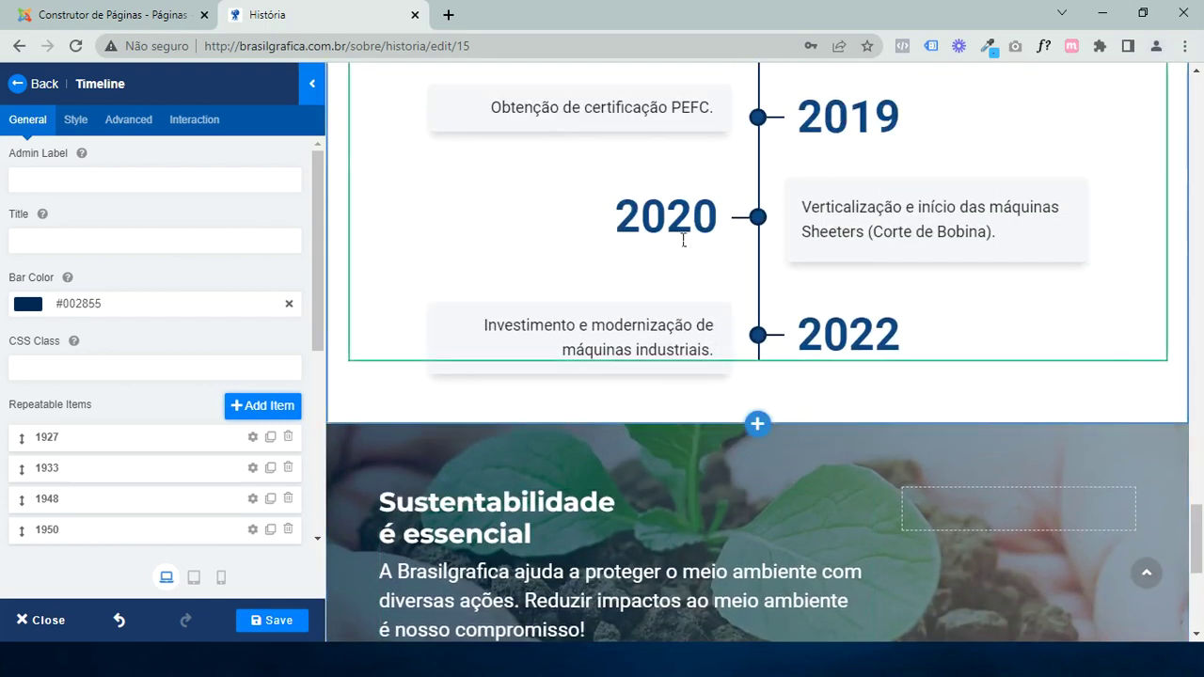
Add "teste teste teste" to the end of the 2022 timeline entry's text directly on the page
{"action": "left_click", "coordinate": [659, 331]}
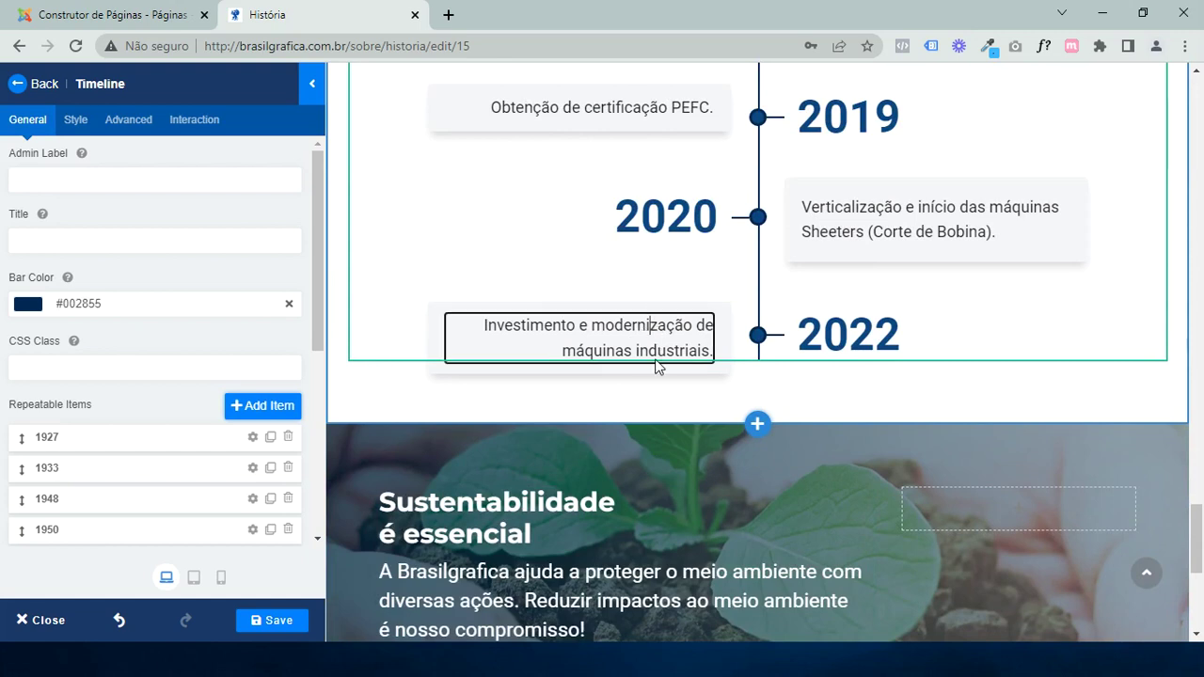
{"action": "left_click", "coordinate": [678, 353]}
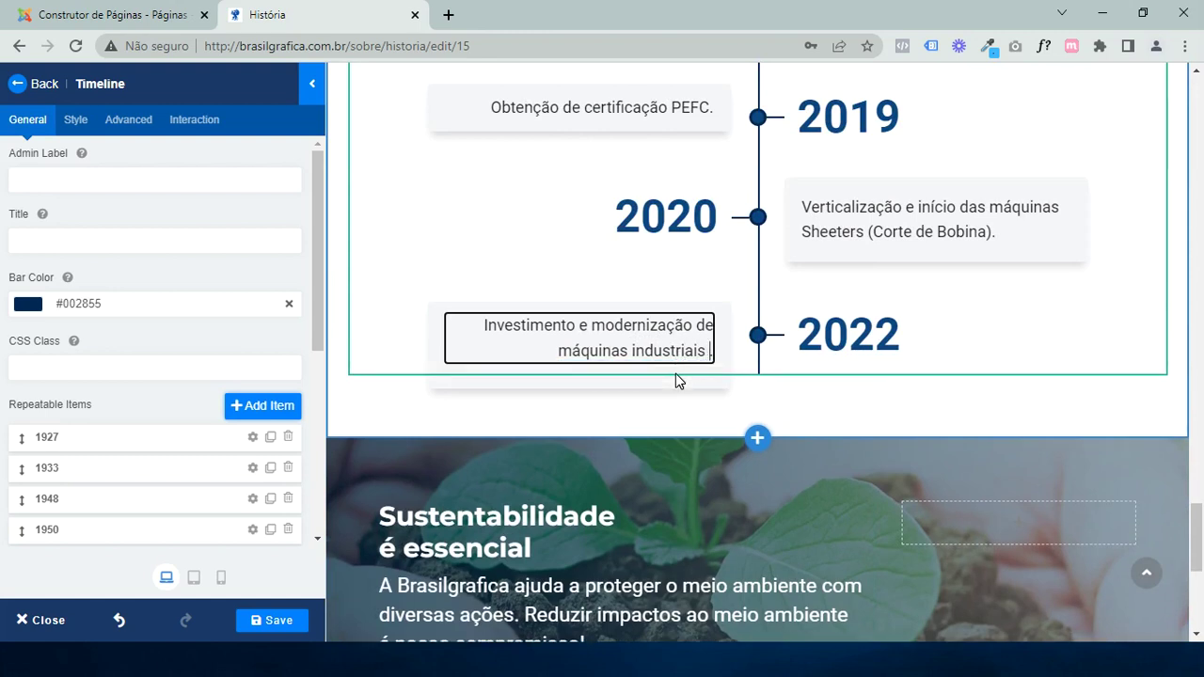
{"action": "type", "text": "teste teste"}
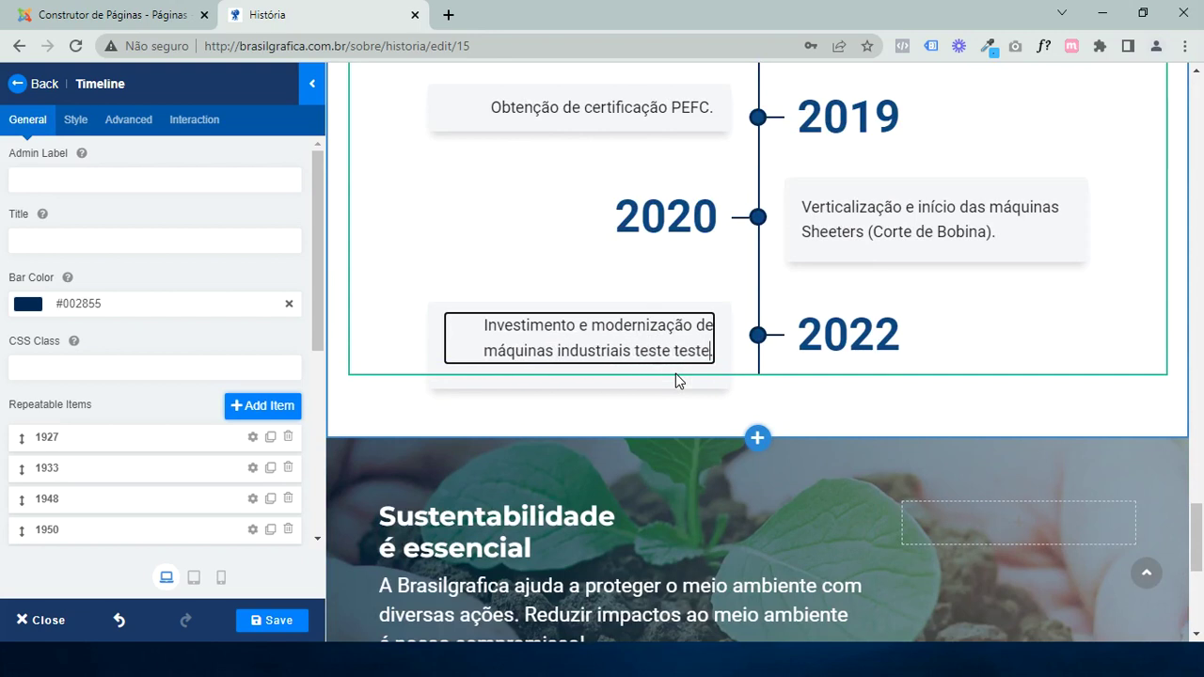
{"action": "type", "text": " teste"}
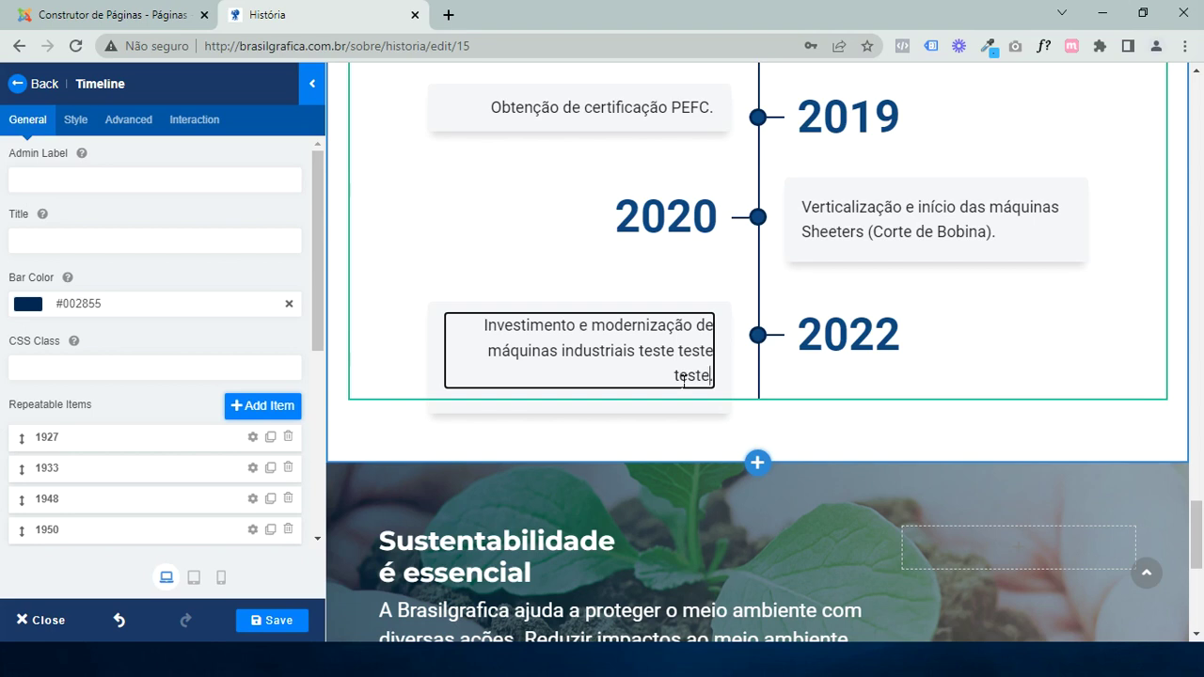
Remove the test words from the 2022 timeline entry's text on the page
{"action": "key", "text": "BackSpace"}
{"action": "key", "text": "BackSpace"}
{"action": "key", "text": "BackSpace"}
{"action": "key", "text": "BackSpace"}
{"action": "key", "text": "BackSpace"}
{"action": "key", "text": "BackSpace"}
{"action": "key", "text": "BackSpace"}
{"action": "key", "text": "BackSpace"}
{"action": "key", "text": "BackSpace"}
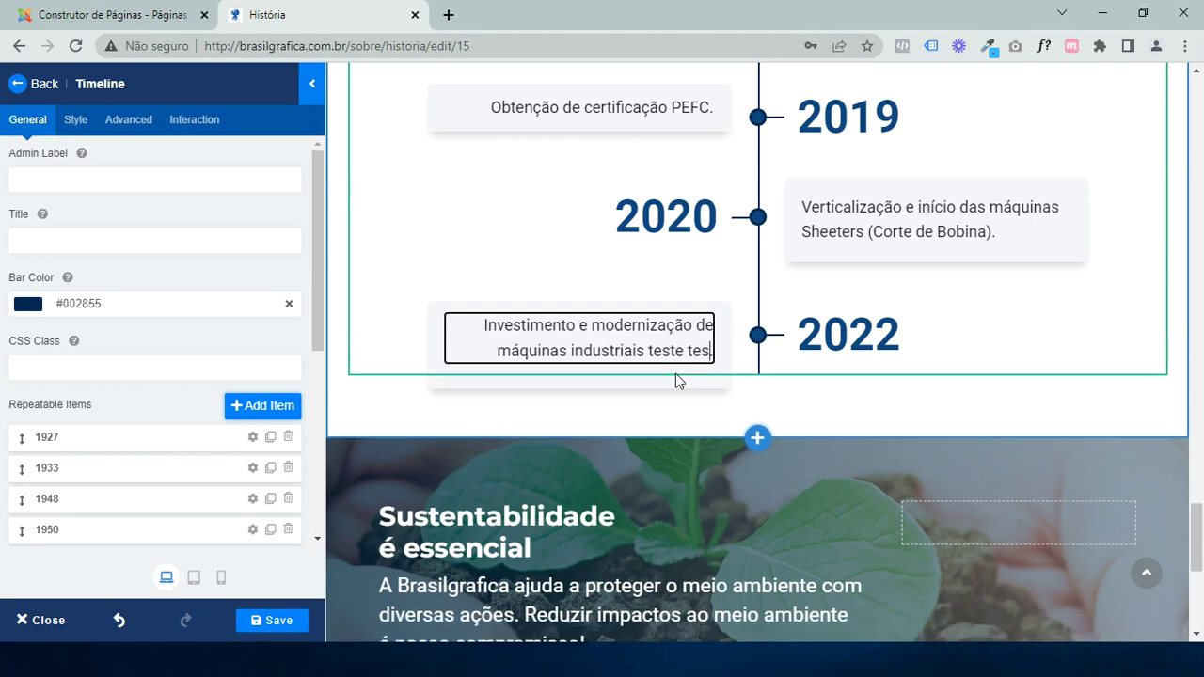
{"action": "key", "text": "BackSpace"}
{"action": "key", "text": "BackSpace"}
{"action": "key", "text": "BackSpace"}
{"action": "key", "text": "BackSpace"}
{"action": "key", "text": "BackSpace"}
{"action": "key", "text": "BackSpace"}
{"action": "key", "text": "BackSpace"}
{"action": "key", "text": "BackSpace"}
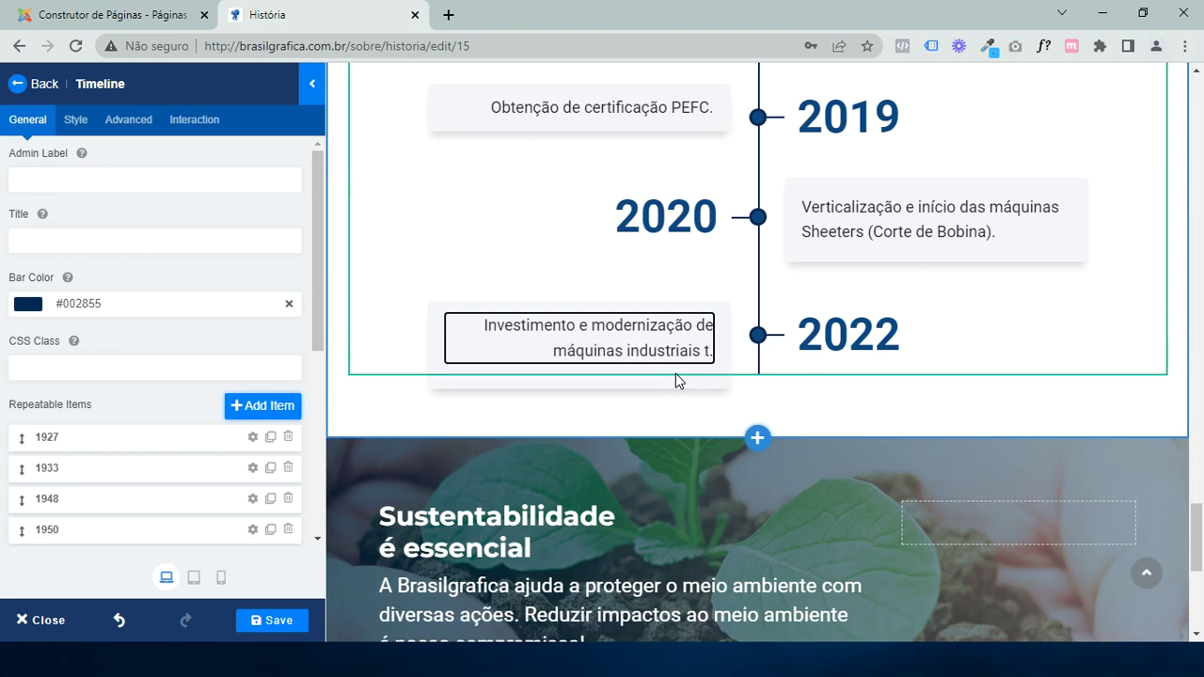
{"action": "key", "text": "BackSpace"}
{"action": "key", "text": "BackSpace"}
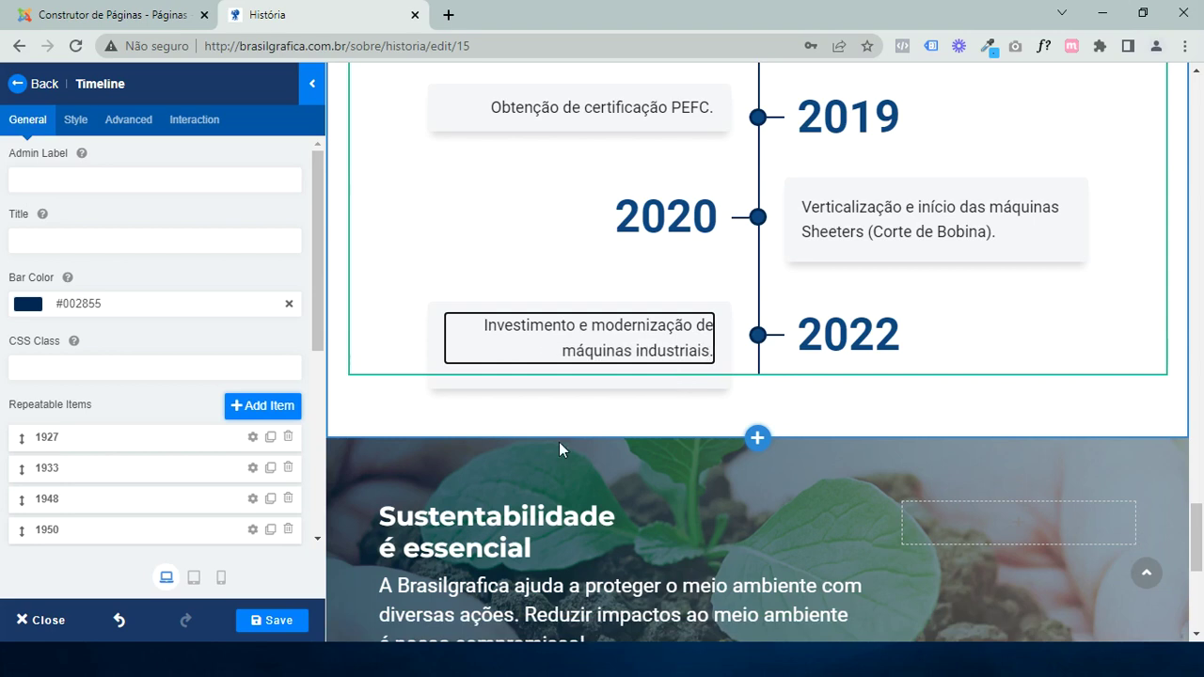
Look through the timeline's repeatable items and open the settings of the 2022 item
{"action": "scroll", "coordinate": [220, 489], "scroll_direction": "down", "scroll_amount": 2}
{"action": "left_click", "coordinate": [546, 331]}
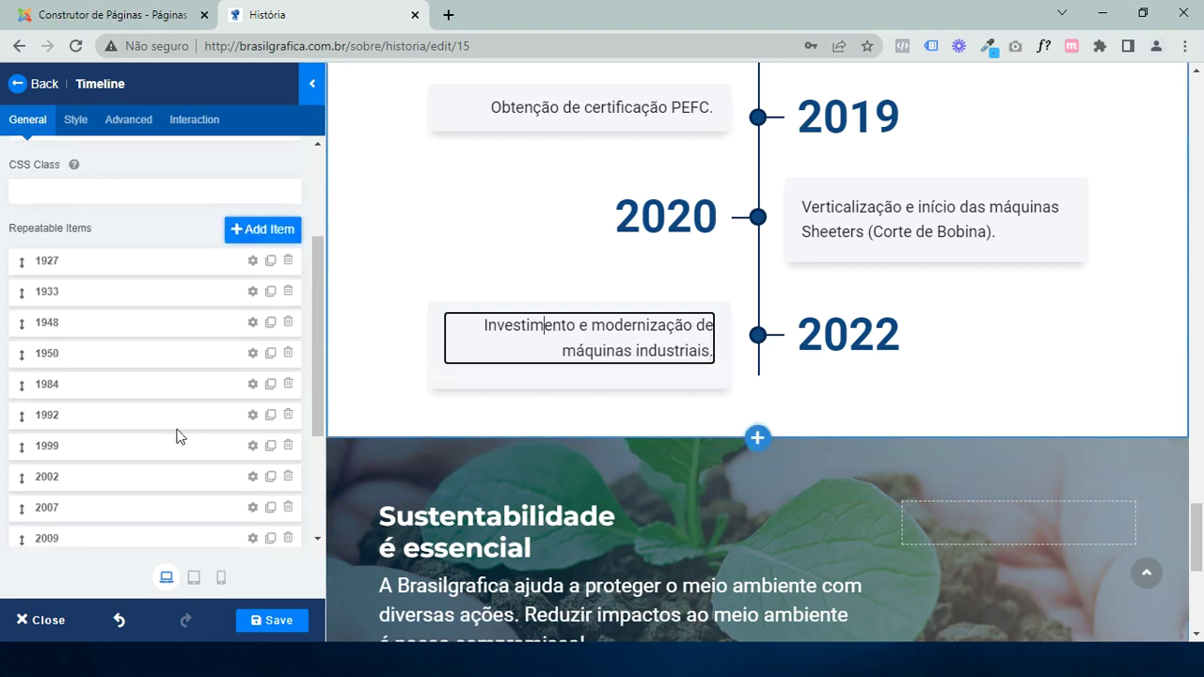
{"action": "scroll", "coordinate": [179, 434], "scroll_direction": "down", "scroll_amount": 2}
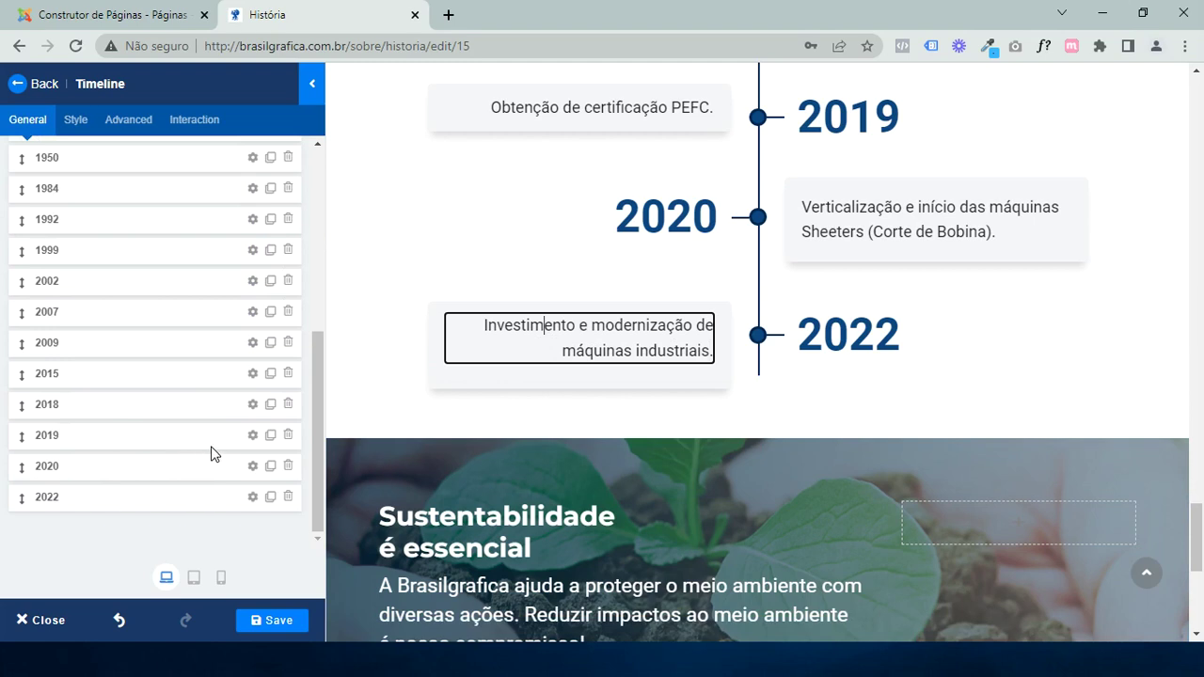
{"action": "left_click", "coordinate": [624, 350]}
{"action": "scroll", "coordinate": [41, 320], "scroll_direction": "up", "scroll_amount": 4}
{"action": "scroll", "coordinate": [75, 420], "scroll_direction": "down", "scroll_amount": 3}
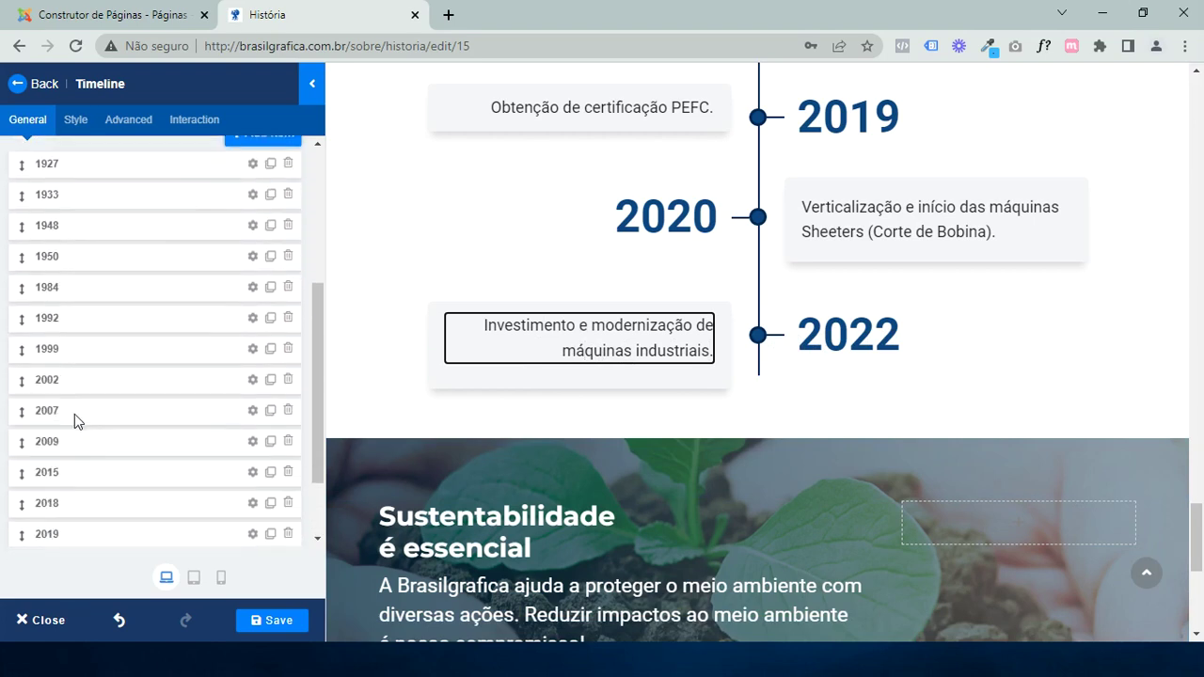
{"action": "scroll", "coordinate": [74, 414], "scroll_direction": "down", "scroll_amount": 2}
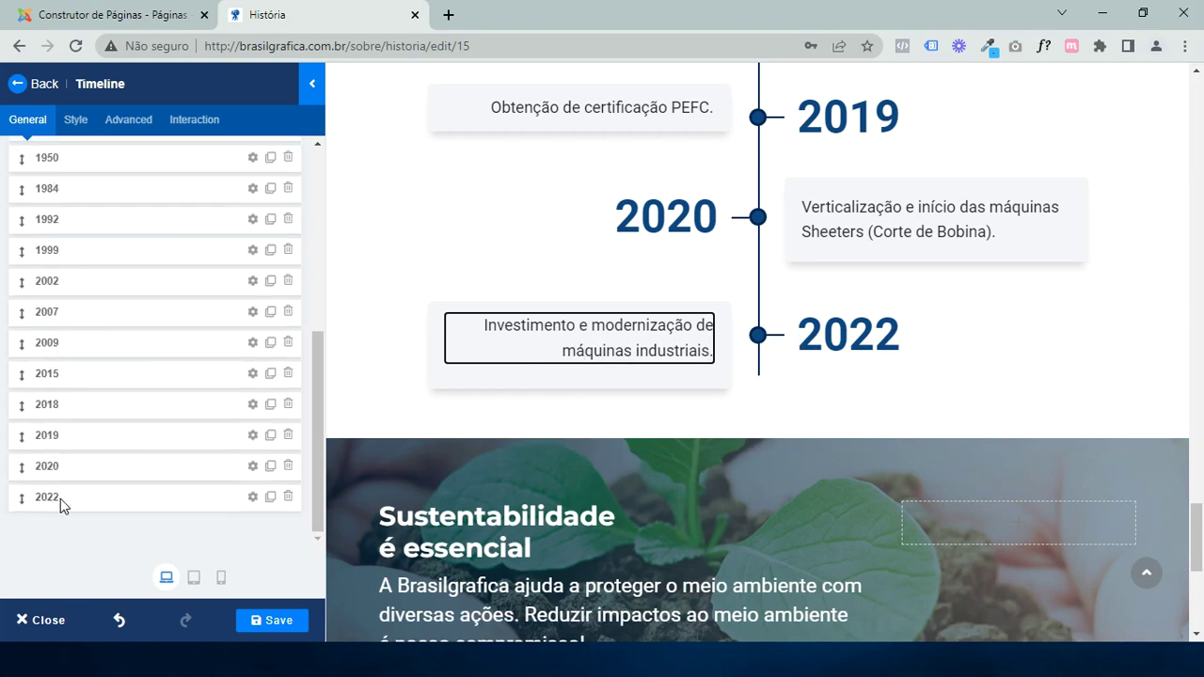
{"action": "left_click", "coordinate": [253, 497]}
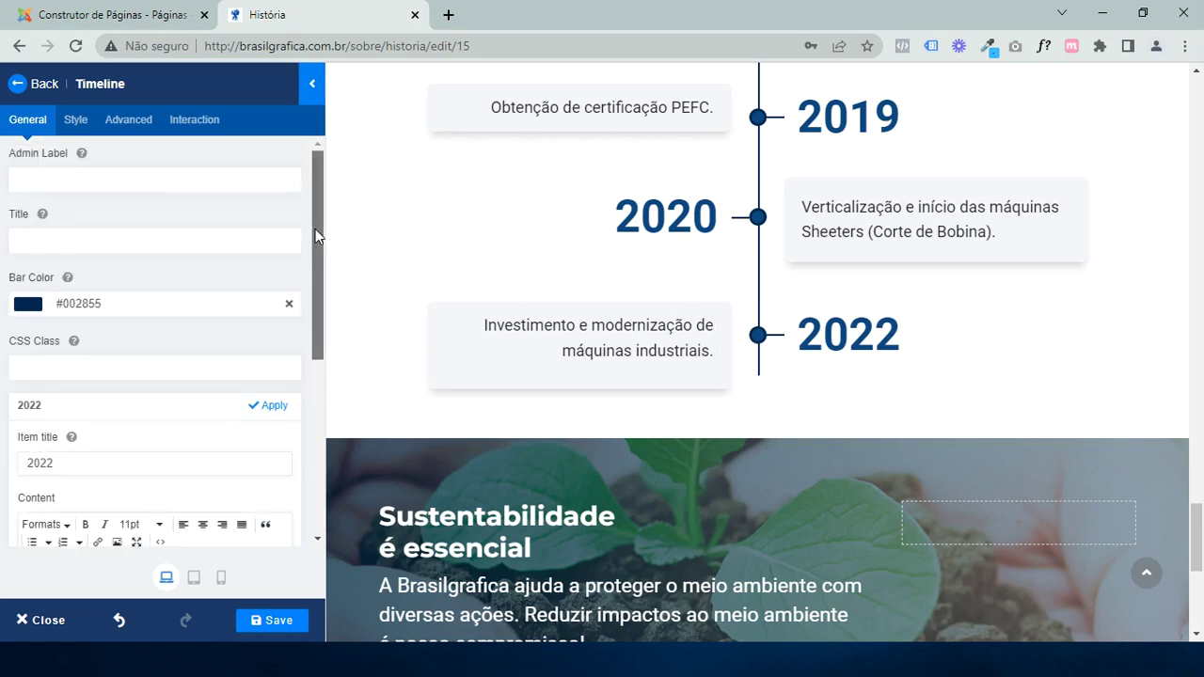
{"action": "left_click_drag", "start_coordinate": [317, 236], "coordinate": [324, 318]}
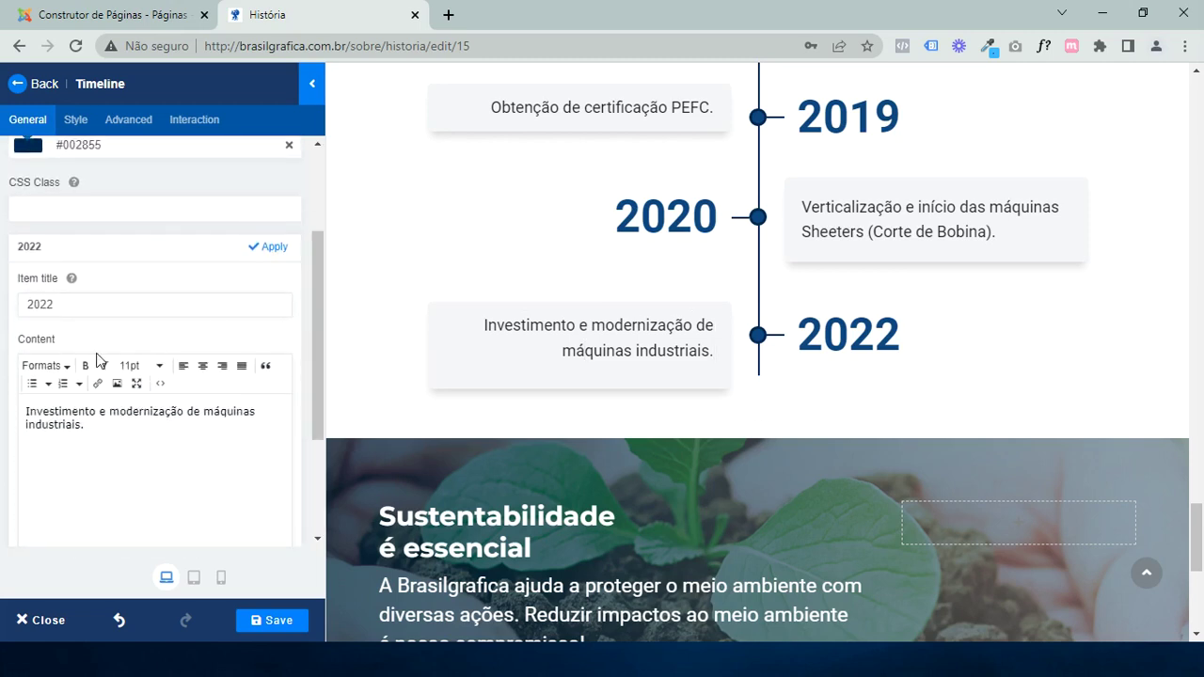
Append "teste" to the content of the 2022 timeline item
{"action": "left_click_drag", "start_coordinate": [110, 314], "coordinate": [16, 317]}
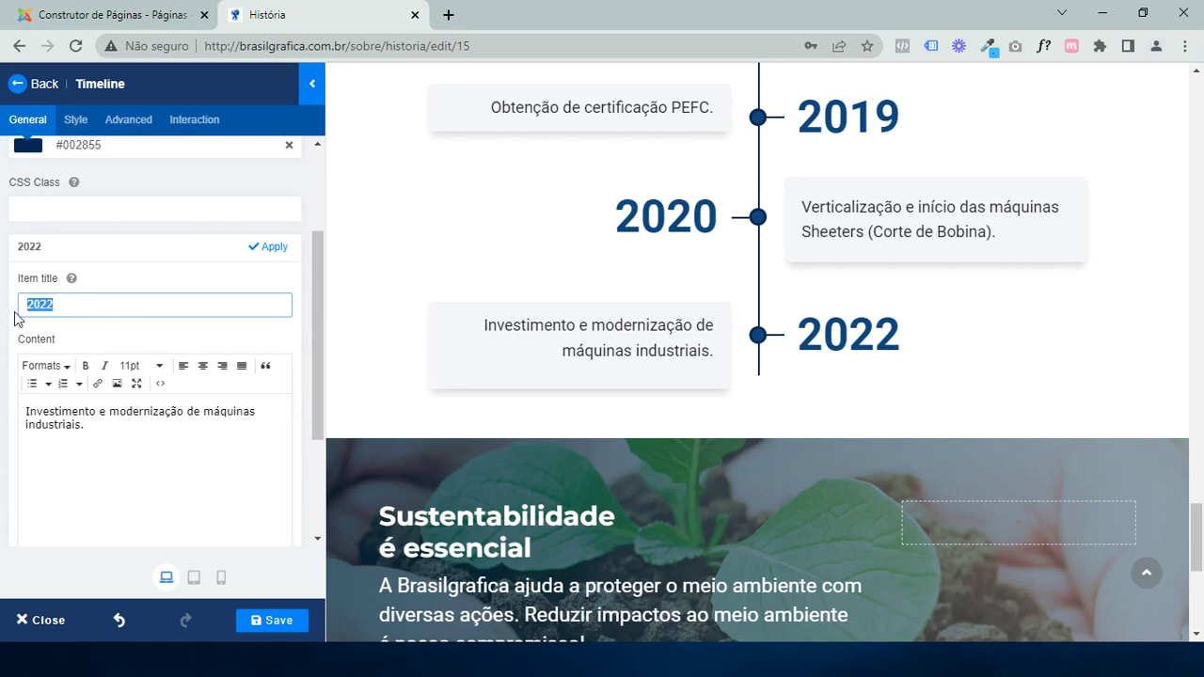
{"action": "triple_click", "coordinate": [136, 439]}
{"action": "left_click", "coordinate": [155, 441]}
{"action": "type", "text": "teste"}
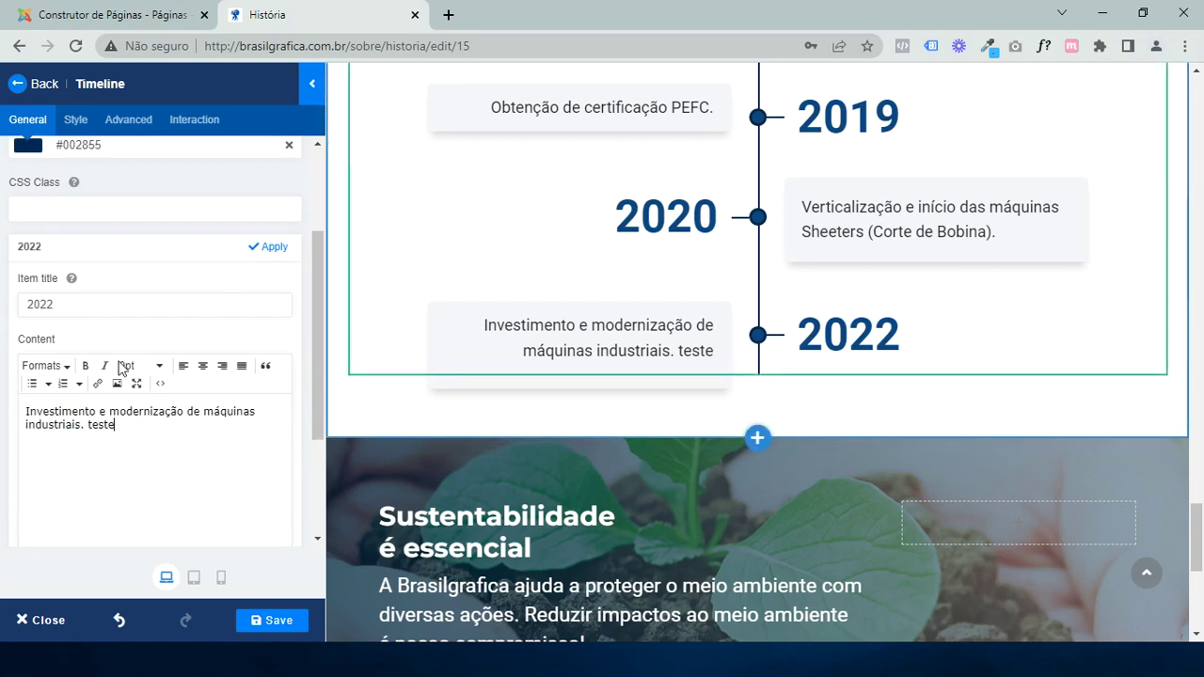
Delete the appended "teste" from the 2022 item's content and apply the item settings
{"action": "key", "text": "BackSpace"}
{"action": "key", "text": "BackSpace"}
{"action": "key", "text": "BackSpace"}
{"action": "key", "text": "BackSpace"}
{"action": "key", "text": "BackSpace"}
{"action": "key", "text": "BackSpace"}
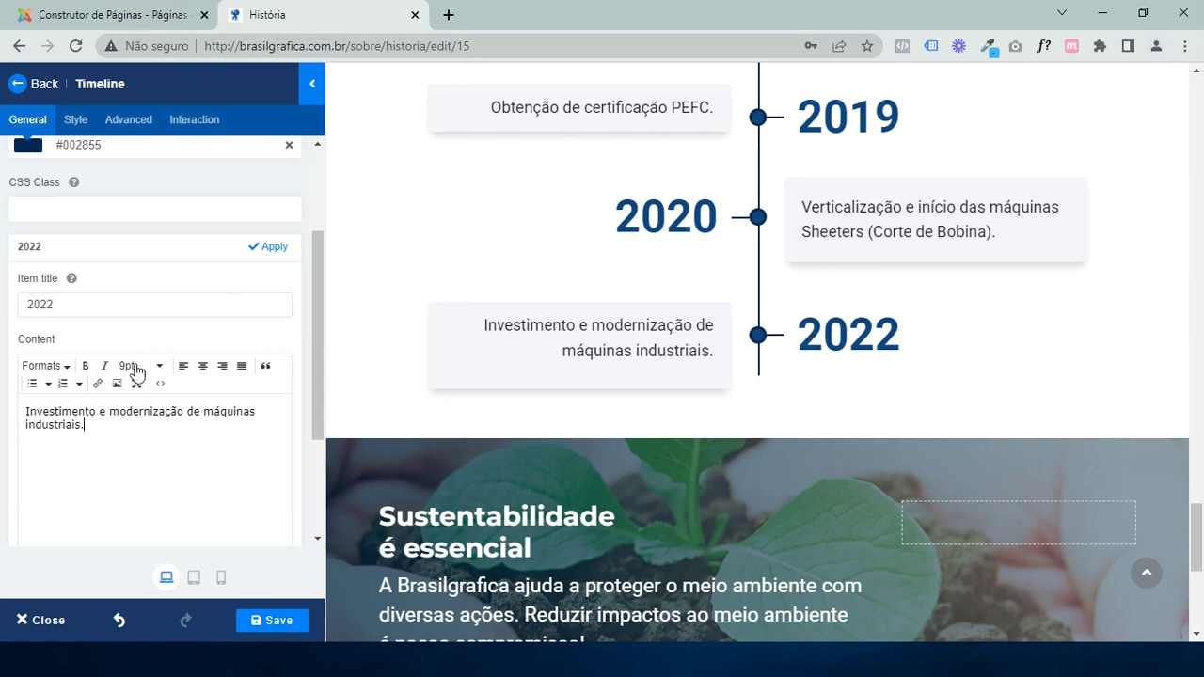
{"action": "left_click", "coordinate": [274, 248]}
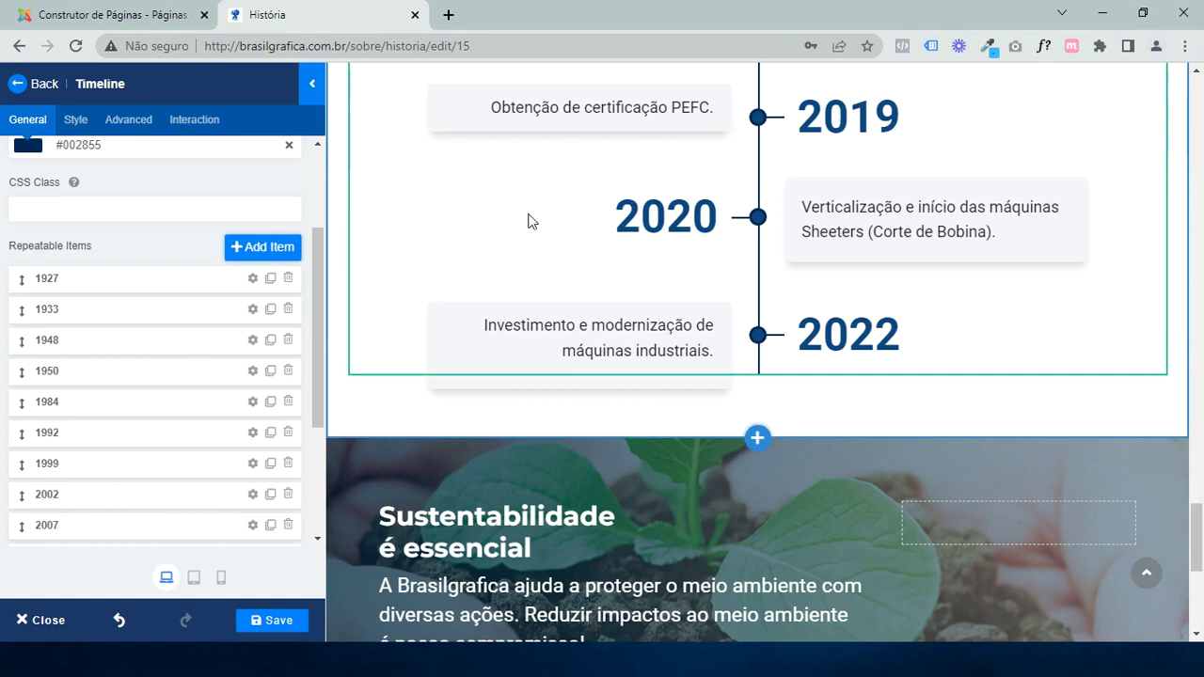
Duplicate the 2022 item at the end of the timeline's repeatable items
{"action": "scroll", "coordinate": [114, 428], "scroll_direction": "down", "scroll_amount": 1}
{"action": "scroll", "coordinate": [113, 428], "scroll_direction": "down", "scroll_amount": 2}
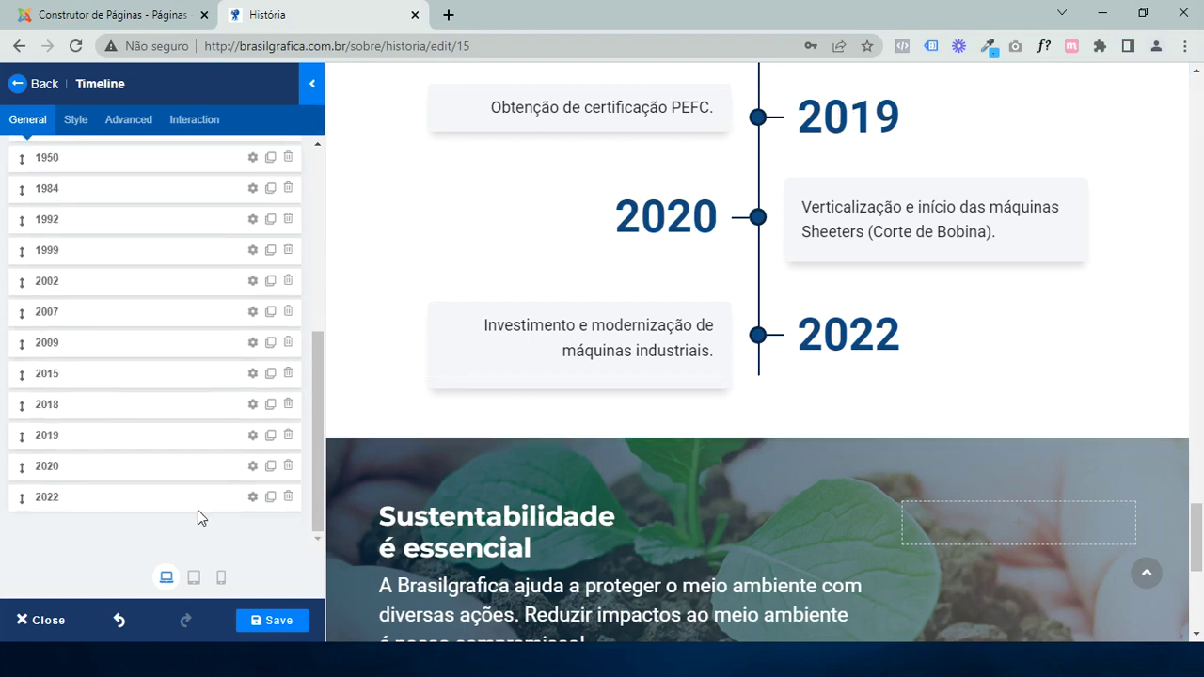
{"action": "left_click", "coordinate": [271, 496]}
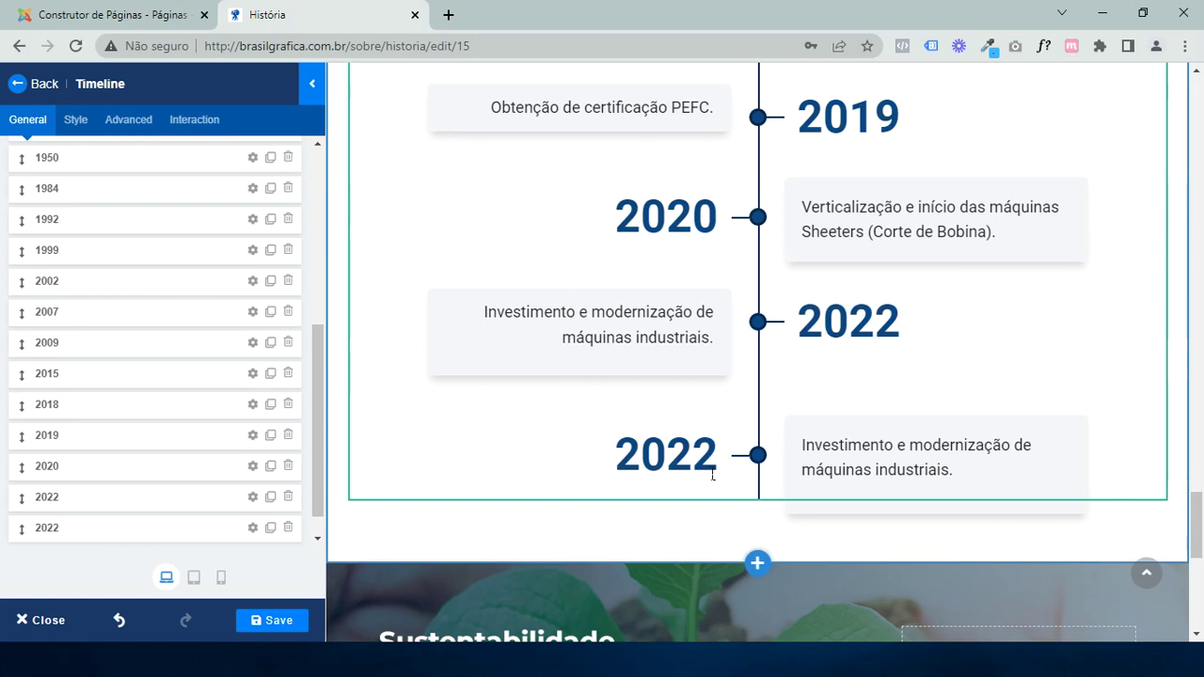
Set both the item title and the timeline date of the duplicated last item to 2023
{"action": "left_click", "coordinate": [253, 529]}
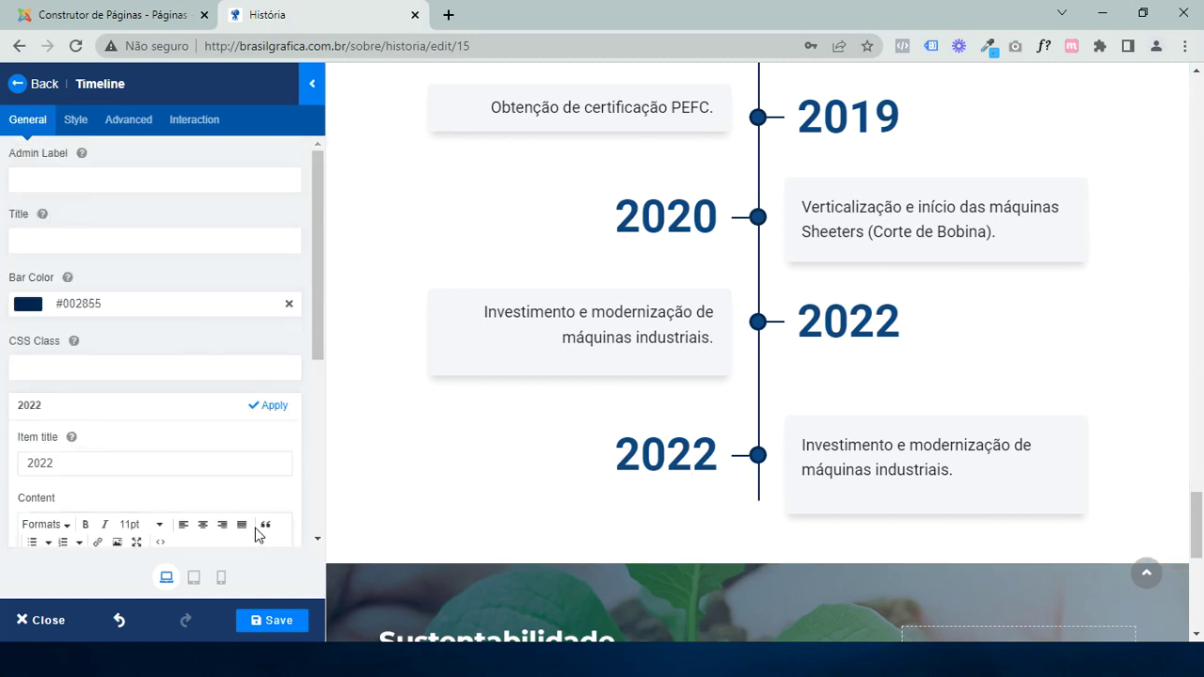
{"action": "left_click_drag", "start_coordinate": [48, 465], "coordinate": [75, 472]}
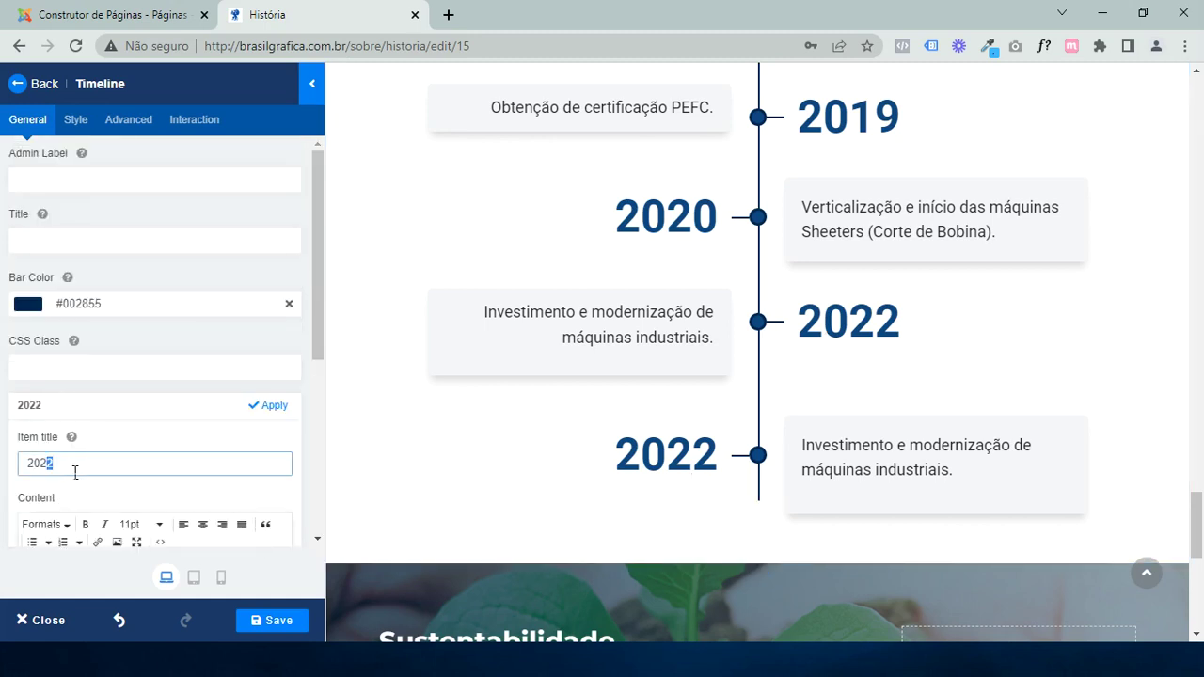
{"action": "type", "text": "3"}
{"action": "scroll", "coordinate": [75, 472], "scroll_direction": "down", "scroll_amount": 3}
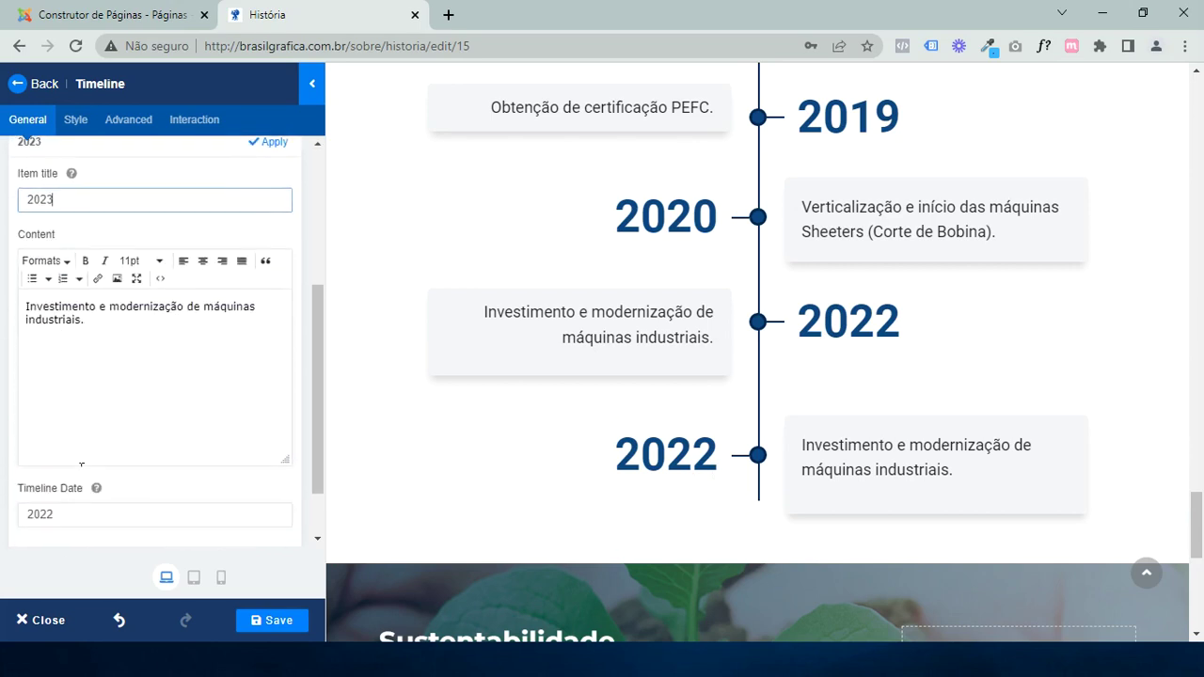
{"action": "left_click", "coordinate": [59, 520]}
{"action": "key", "text": "shift+Left"}
{"action": "type", "text": "3"}
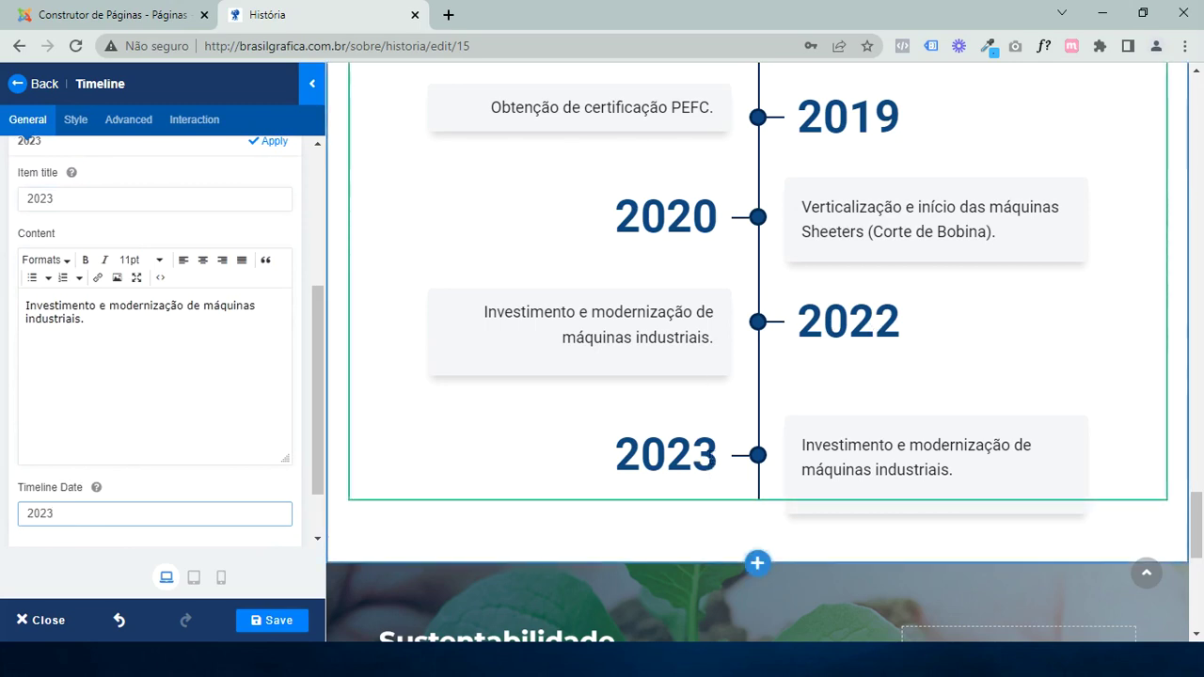
Replace the content of the 2023 timeline item with "Novo ano, novas conquistas" and apply the item settings
{"action": "left_click_drag", "start_coordinate": [138, 338], "coordinate": [8, 314]}
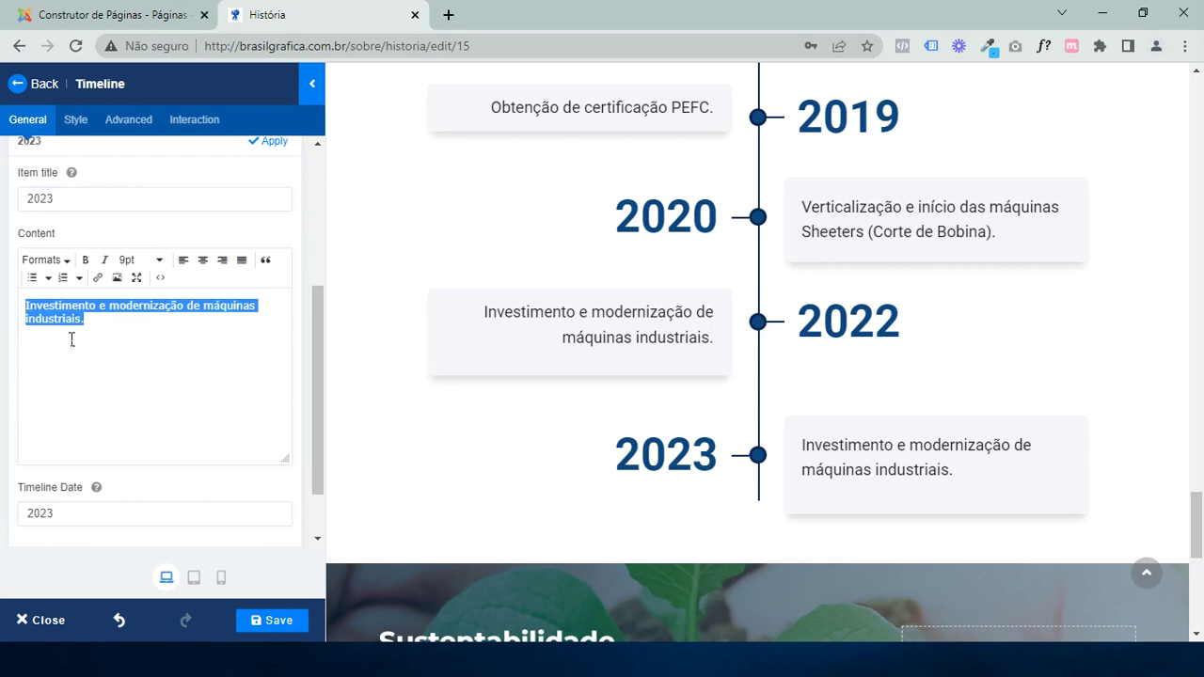
{"action": "type", "text": "Teste"}
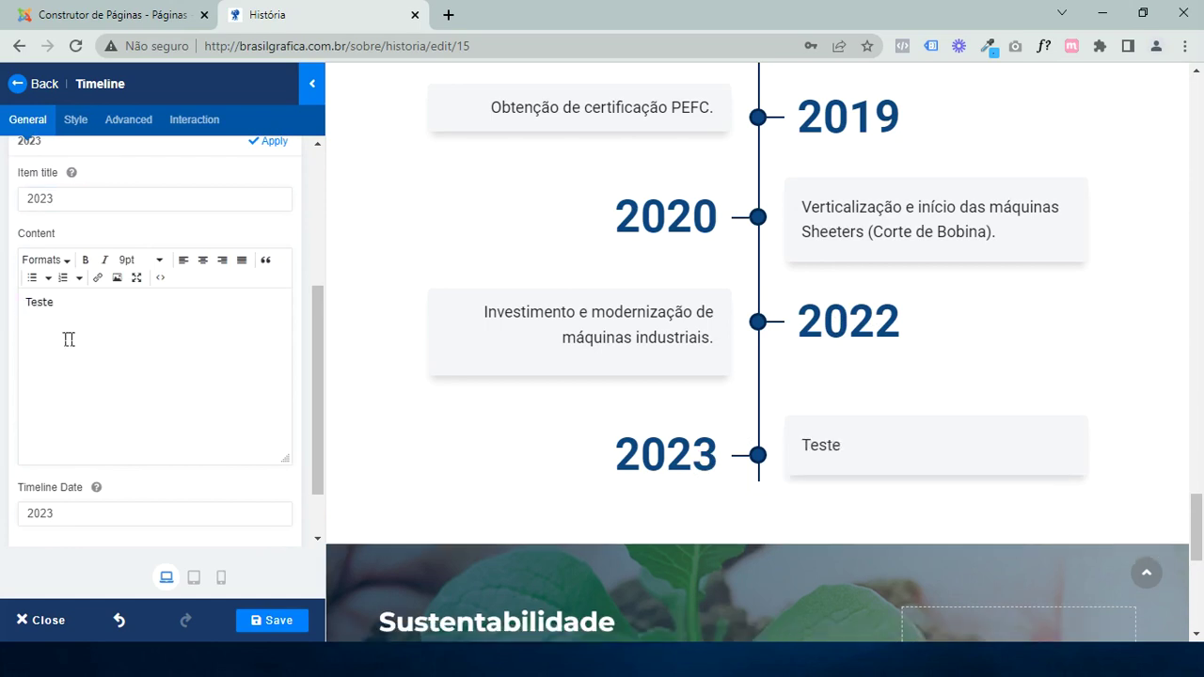
{"action": "double_click", "coordinate": [46, 317]}
{"action": "type", "text": "Novo ano, no"}
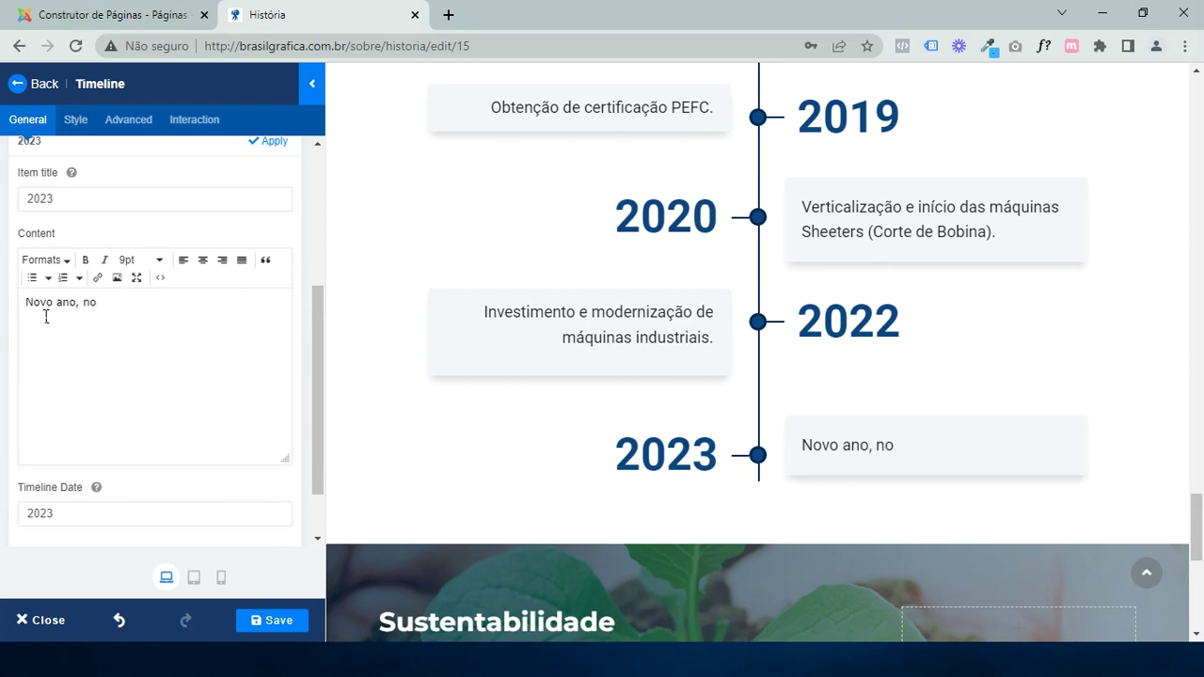
{"action": "type", "text": "vas conquistas"}
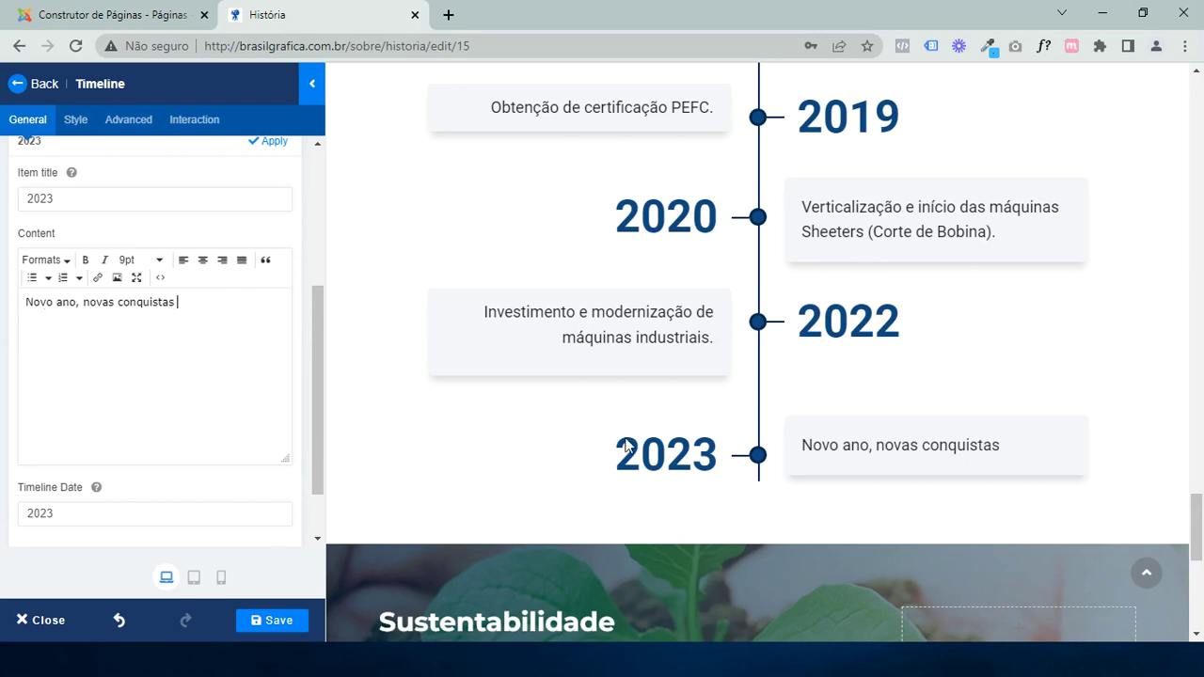
{"action": "left_click", "coordinate": [271, 142]}
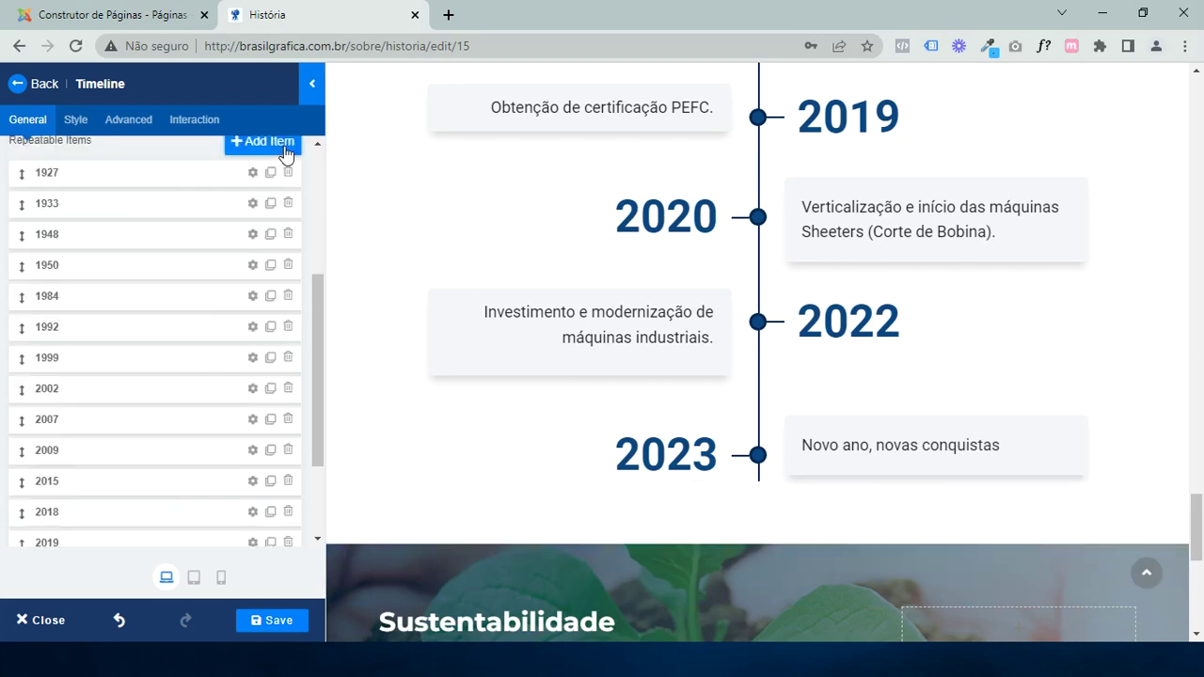
Set both the item title and the timeline date of the last timeline item to 2021 and apply the settings
{"action": "scroll", "coordinate": [71, 515], "scroll_direction": "down", "scroll_amount": 1}
{"action": "scroll", "coordinate": [71, 515], "scroll_direction": "down", "scroll_amount": 1}
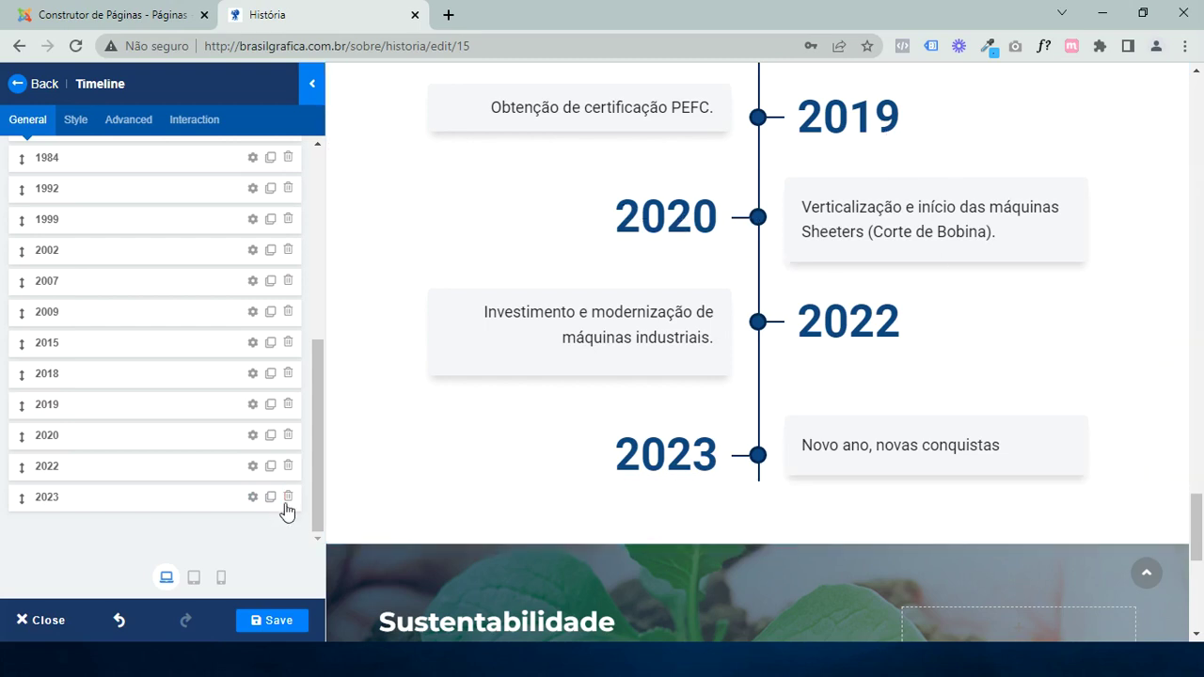
{"action": "left_click", "coordinate": [253, 497]}
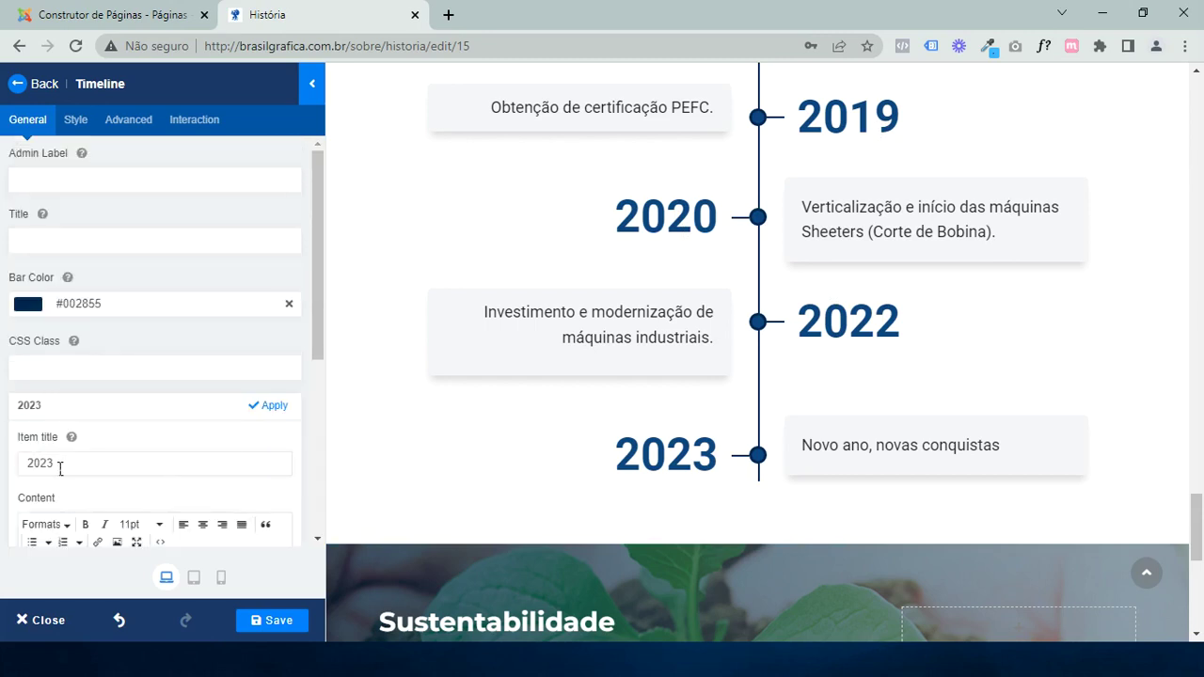
{"action": "left_click_drag", "start_coordinate": [51, 467], "coordinate": [88, 471]}
{"action": "type", "text": "3"}
{"action": "scroll", "coordinate": [87, 483], "scroll_direction": "down", "scroll_amount": 3}
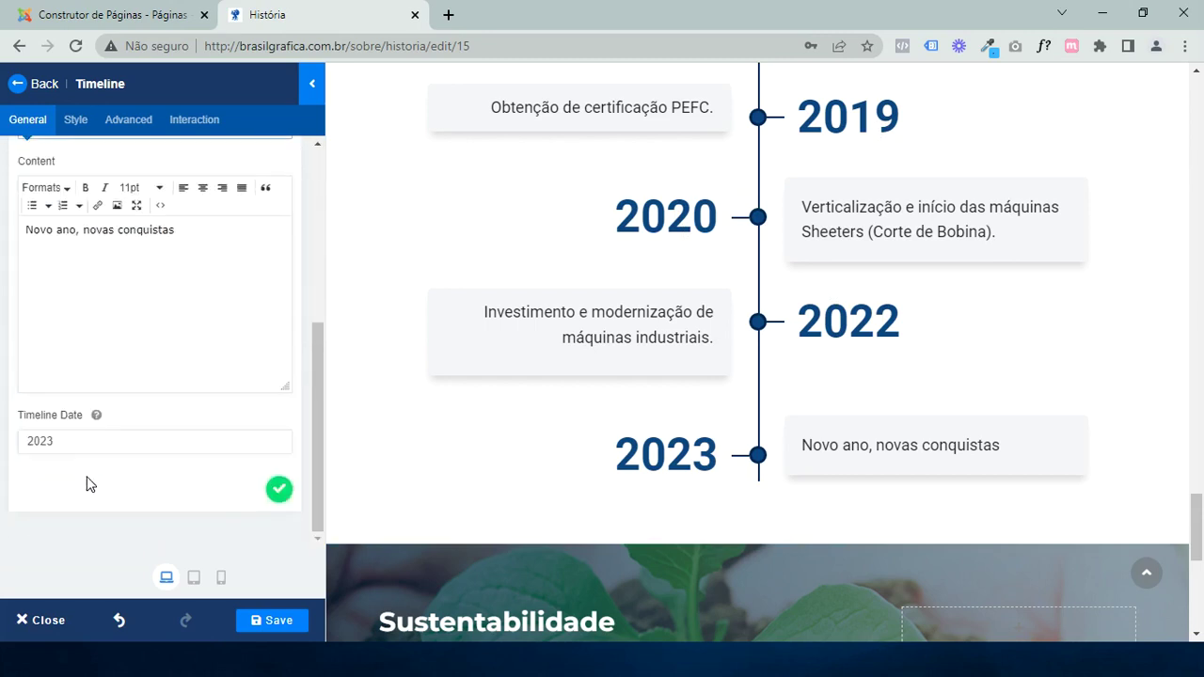
{"action": "left_click_drag", "start_coordinate": [48, 446], "coordinate": [91, 450]}
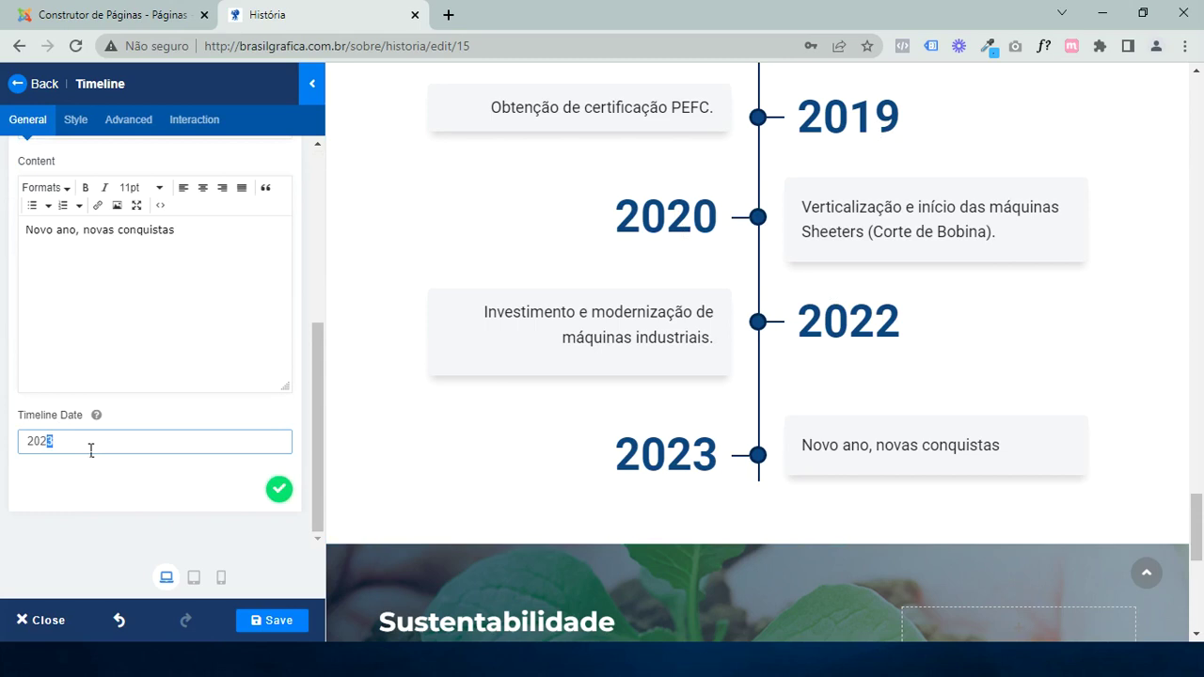
{"action": "type", "text": "1"}
{"action": "scroll", "coordinate": [134, 416], "scroll_direction": "up", "scroll_amount": 5}
{"action": "left_click", "coordinate": [265, 244]}
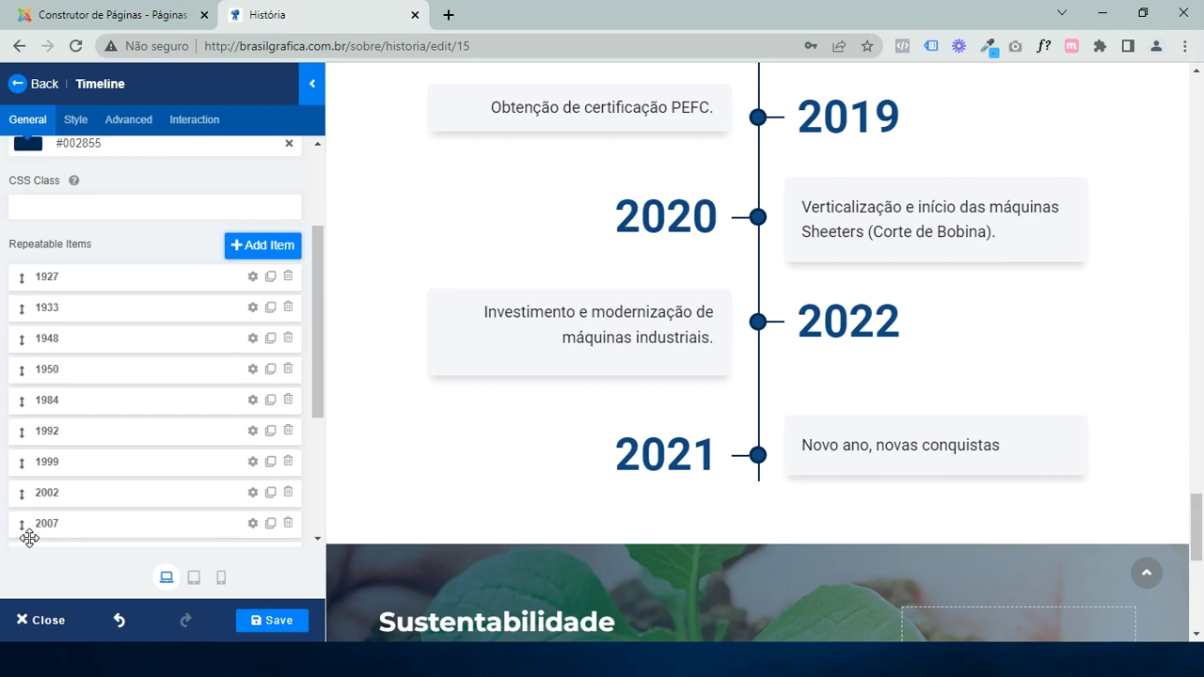
Swap the 2007 and 2020 items in the timeline order and move the 2021 item above the 2022 item
{"action": "left_click_drag", "start_coordinate": [28, 536], "coordinate": [60, 535]}
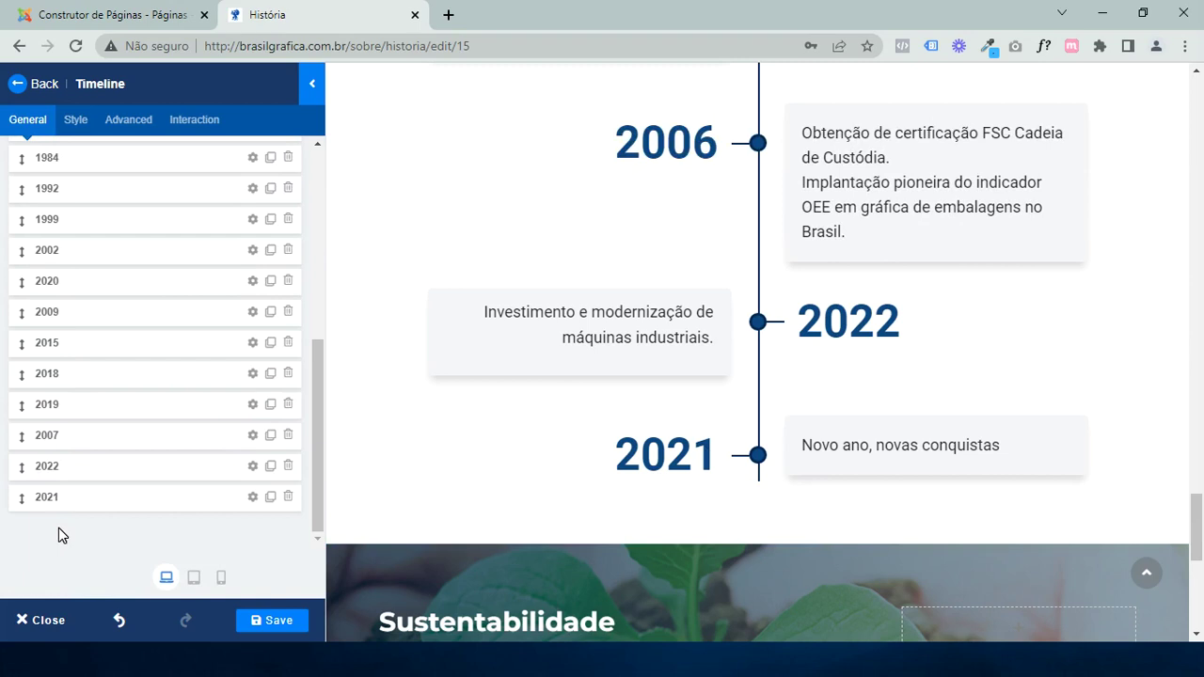
{"action": "left_click_drag", "start_coordinate": [28, 504], "coordinate": [34, 467]}
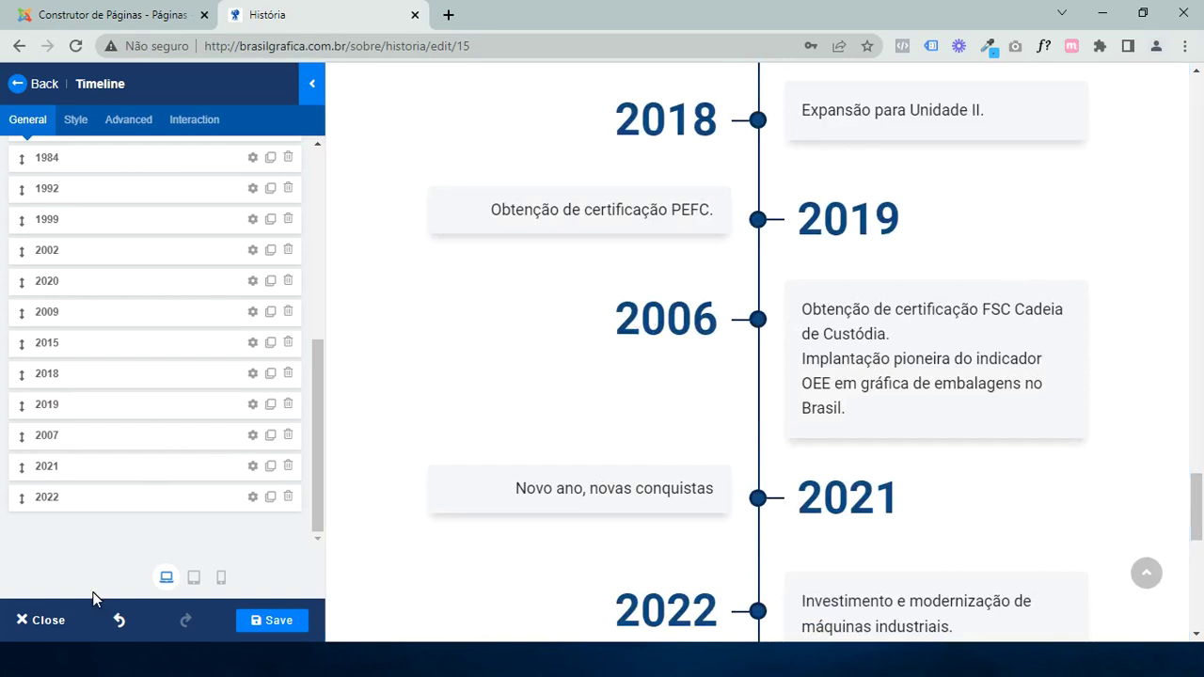
Delete the 2021 item from the timeline's repeatable items
{"action": "left_click", "coordinate": [289, 465]}
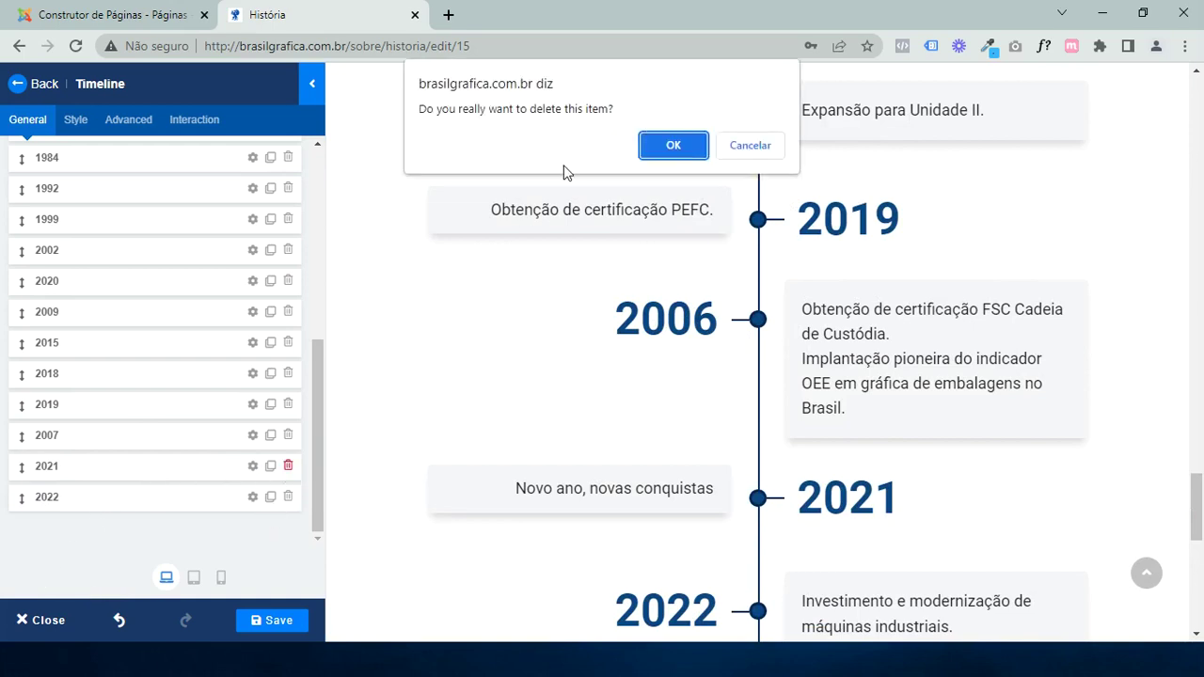
{"action": "left_click", "coordinate": [672, 143]}
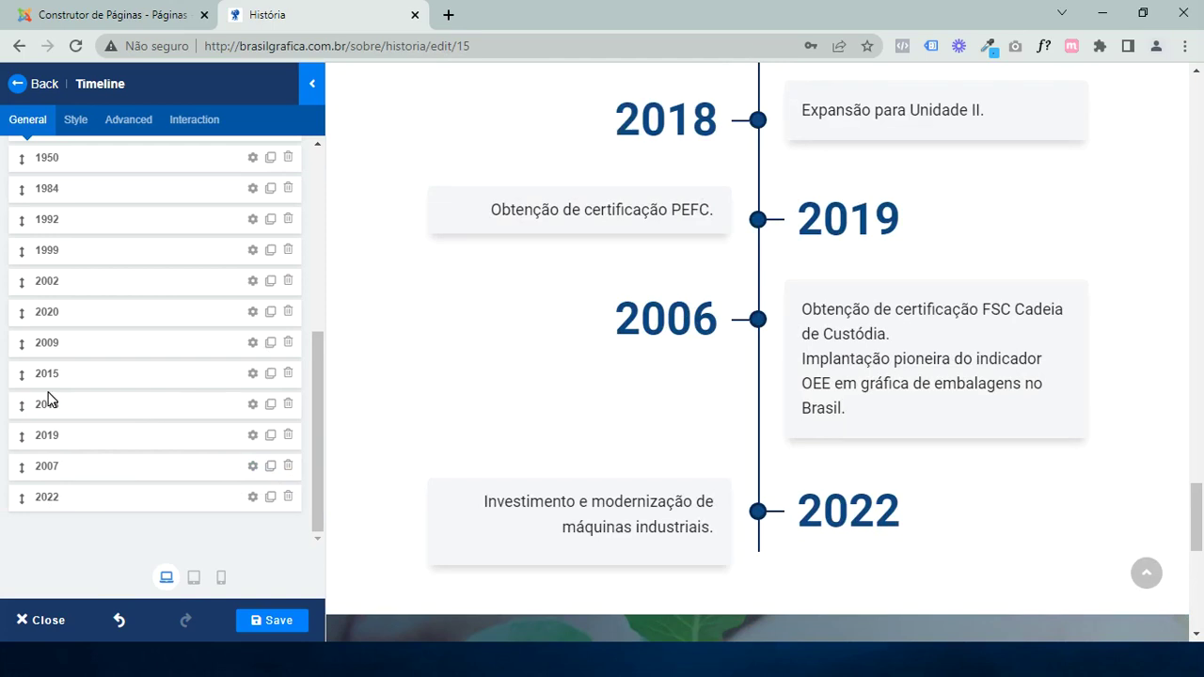
Examine the Sustentabilidade banner and the address block in the page footer below the timeline
{"action": "scroll", "coordinate": [711, 332], "scroll_direction": "down", "scroll_amount": 7}
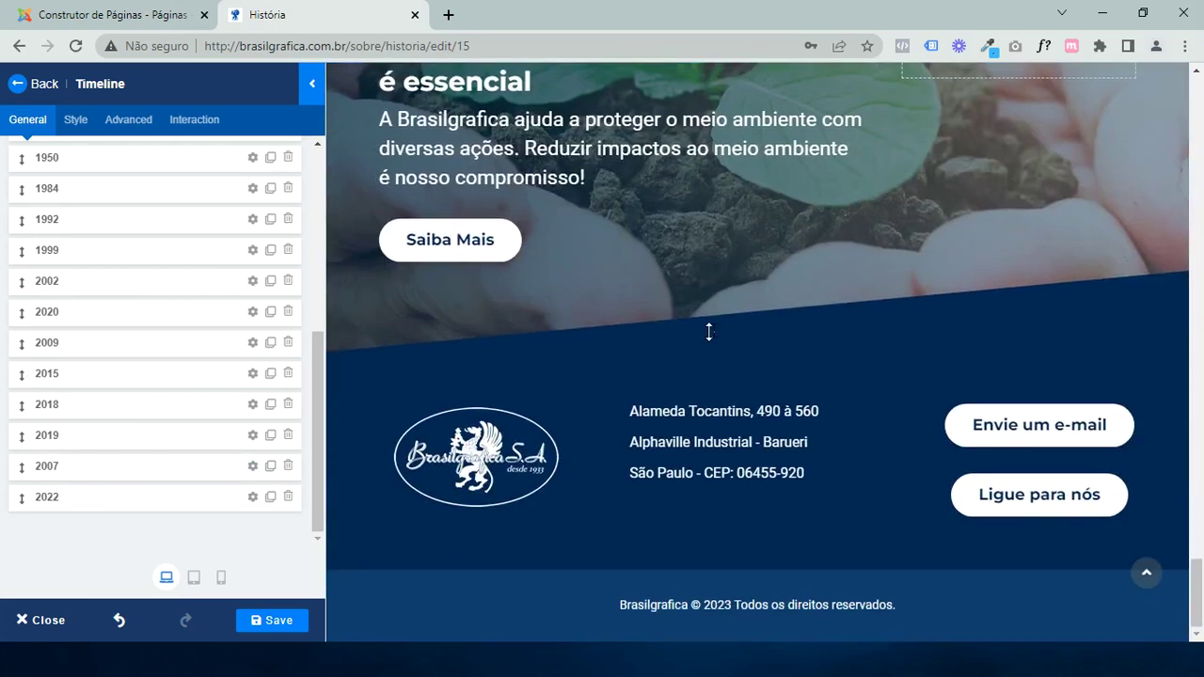
{"action": "scroll", "coordinate": [709, 331], "scroll_direction": "up", "scroll_amount": 4}
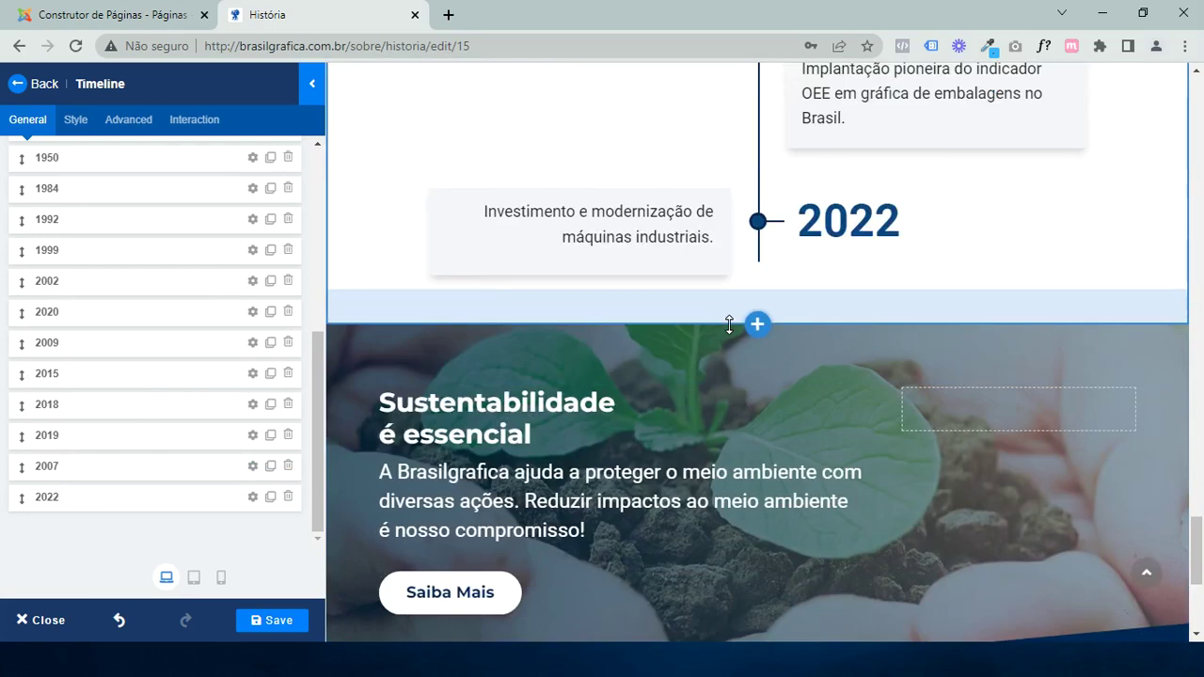
{"action": "scroll", "coordinate": [742, 323], "scroll_direction": "down", "scroll_amount": 2}
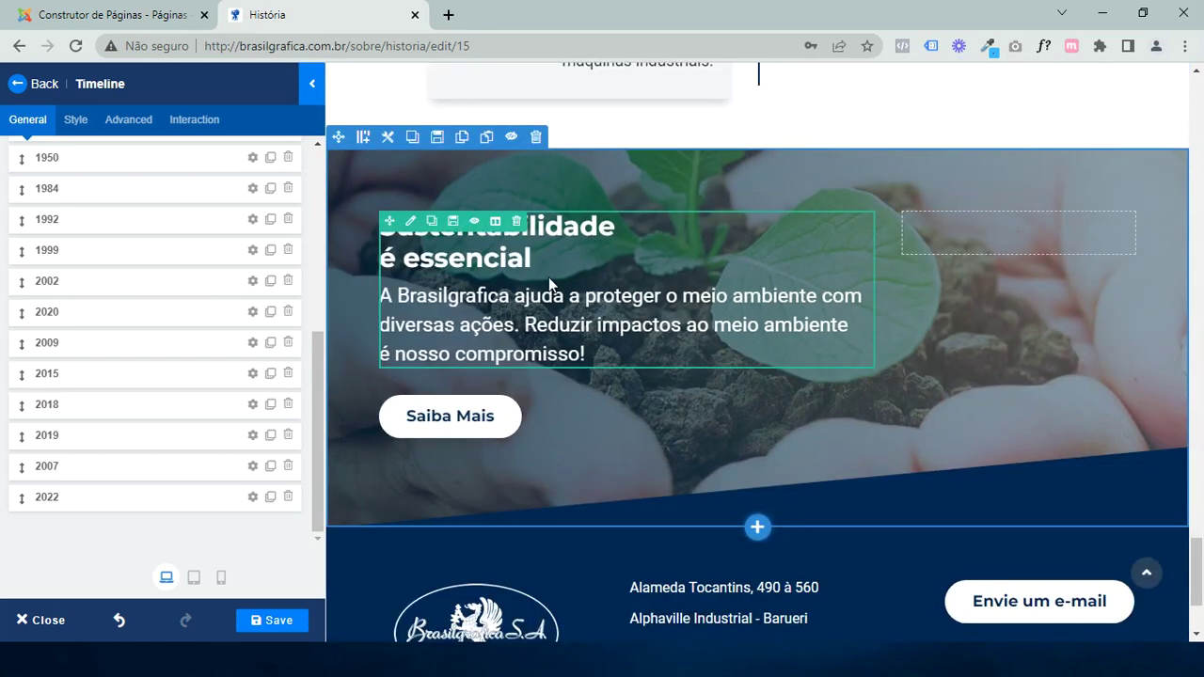
{"action": "scroll", "coordinate": [575, 334], "scroll_direction": "down", "scroll_amount": 2}
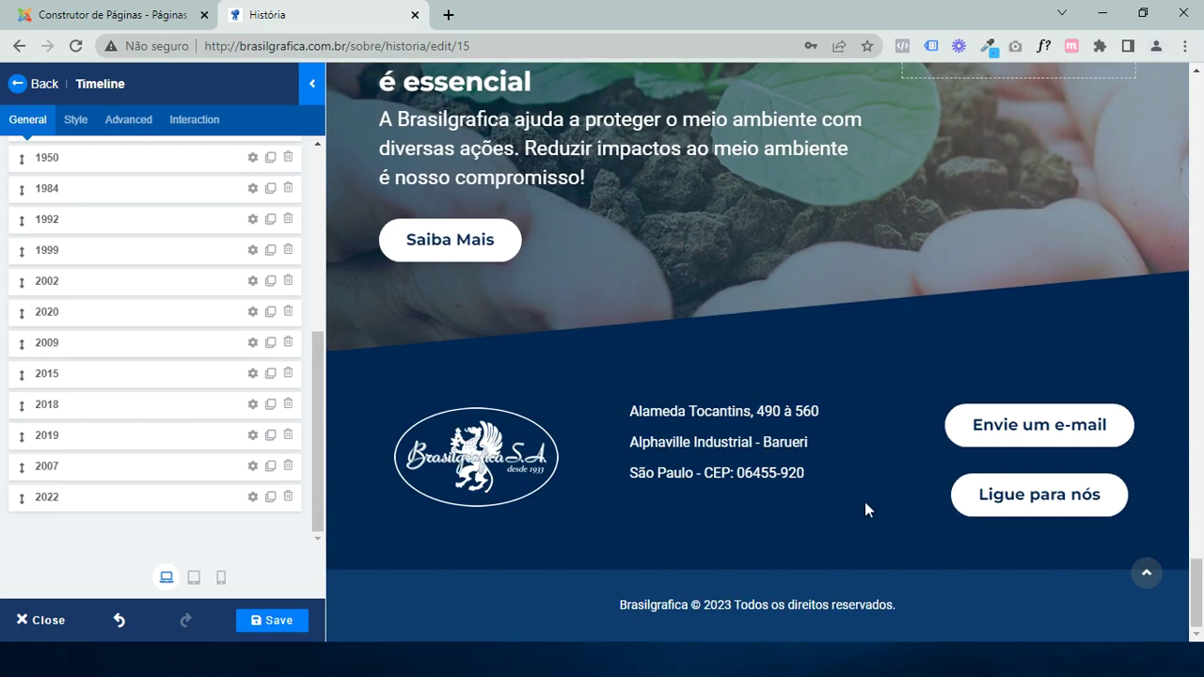
{"action": "triple_click", "coordinate": [684, 453]}
{"action": "triple_click", "coordinate": [695, 486]}
{"action": "triple_click", "coordinate": [700, 413]}
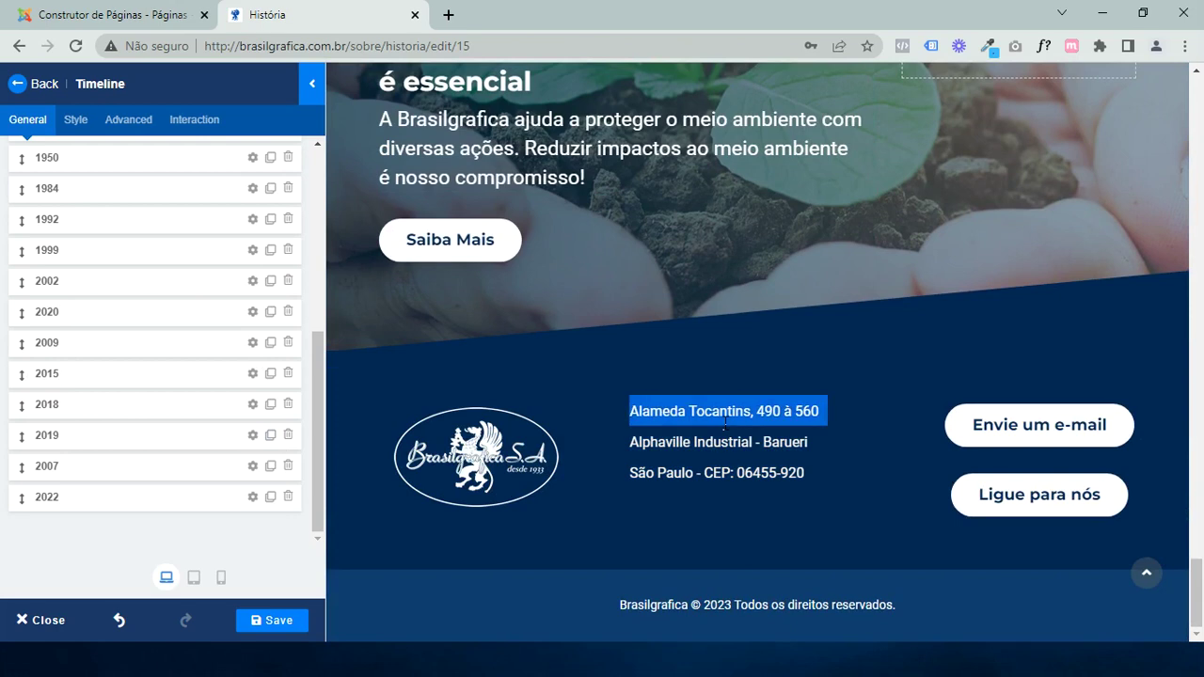
{"action": "triple_click", "coordinate": [705, 475]}
{"action": "scroll", "coordinate": [705, 484], "scroll_direction": "up", "scroll_amount": 3}
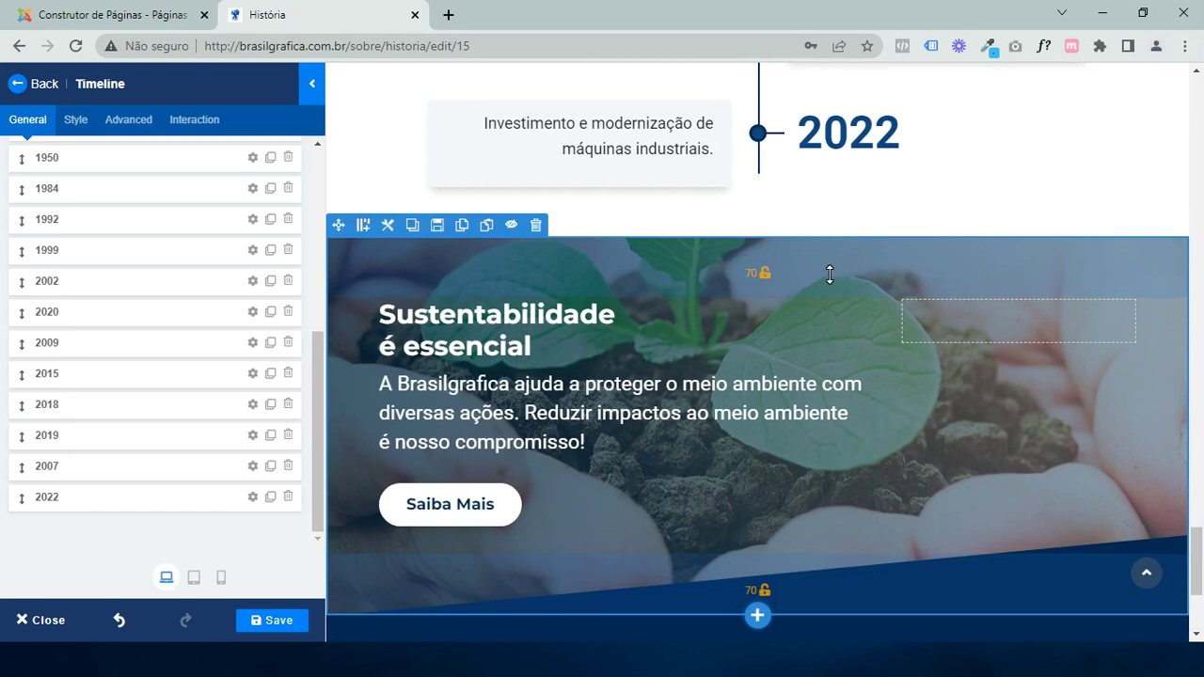
Open the settings of the "Sustentabilidade é essencial" text block and inspect its editable title and paragraph
{"action": "left_click", "coordinate": [575, 358]}
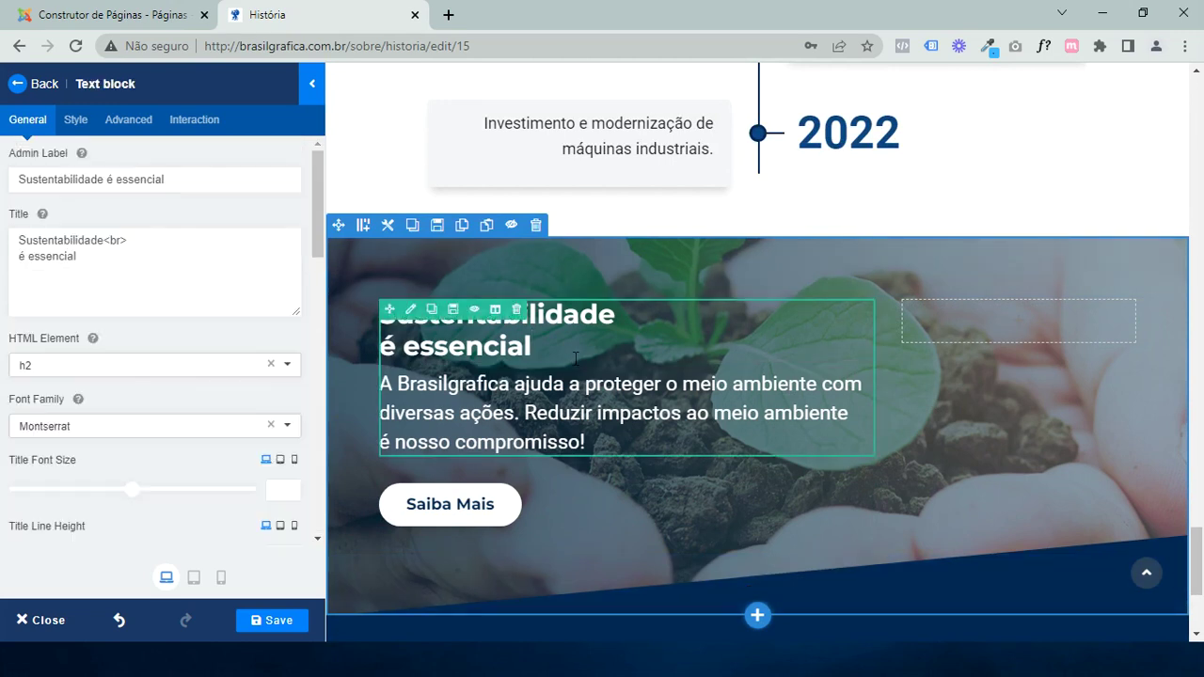
{"action": "left_click", "coordinate": [575, 358]}
{"action": "left_click", "coordinate": [167, 277]}
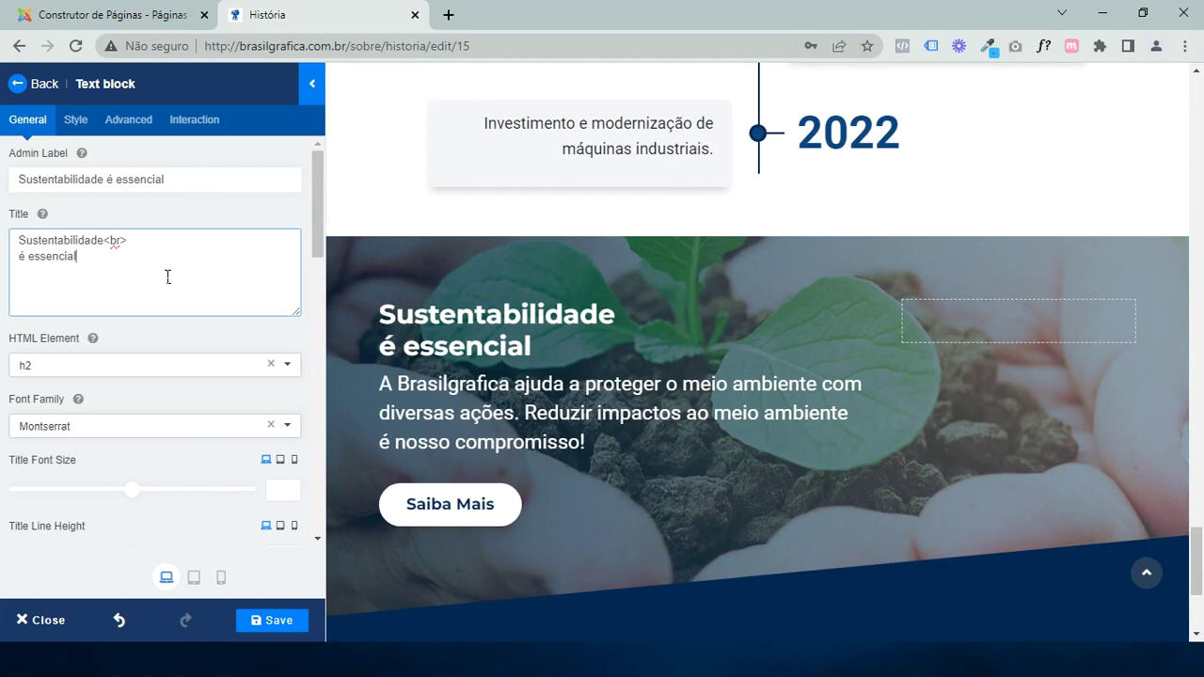
{"action": "left_click", "coordinate": [572, 347]}
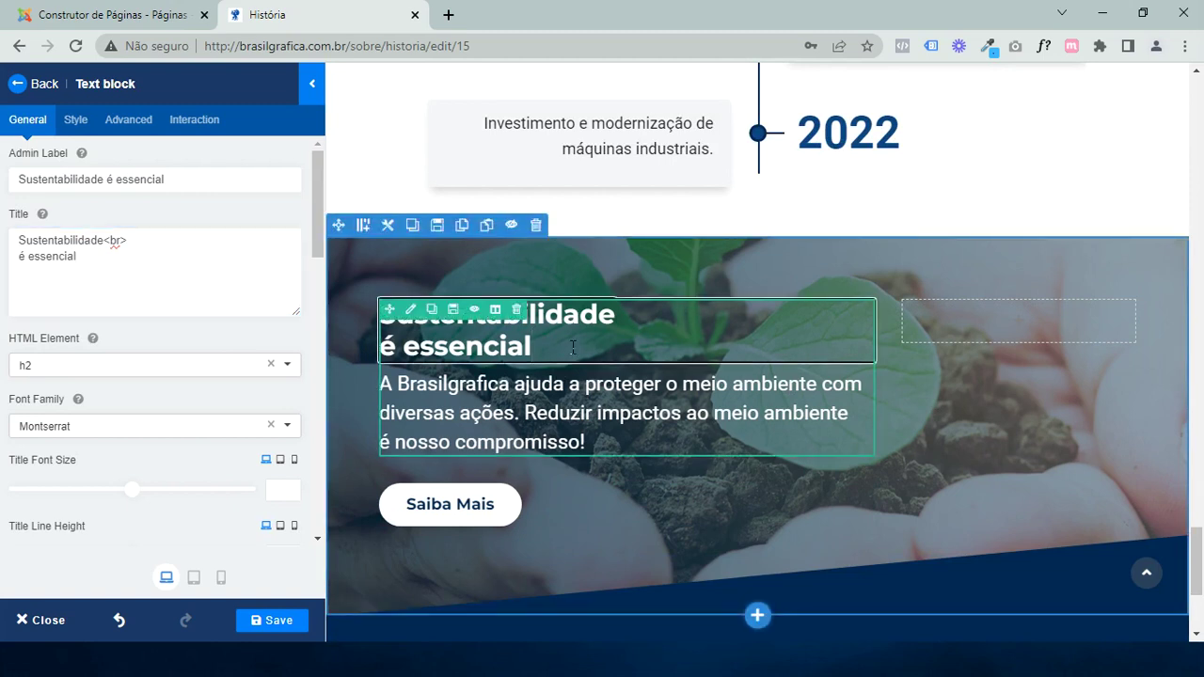
{"action": "left_click", "coordinate": [609, 444]}
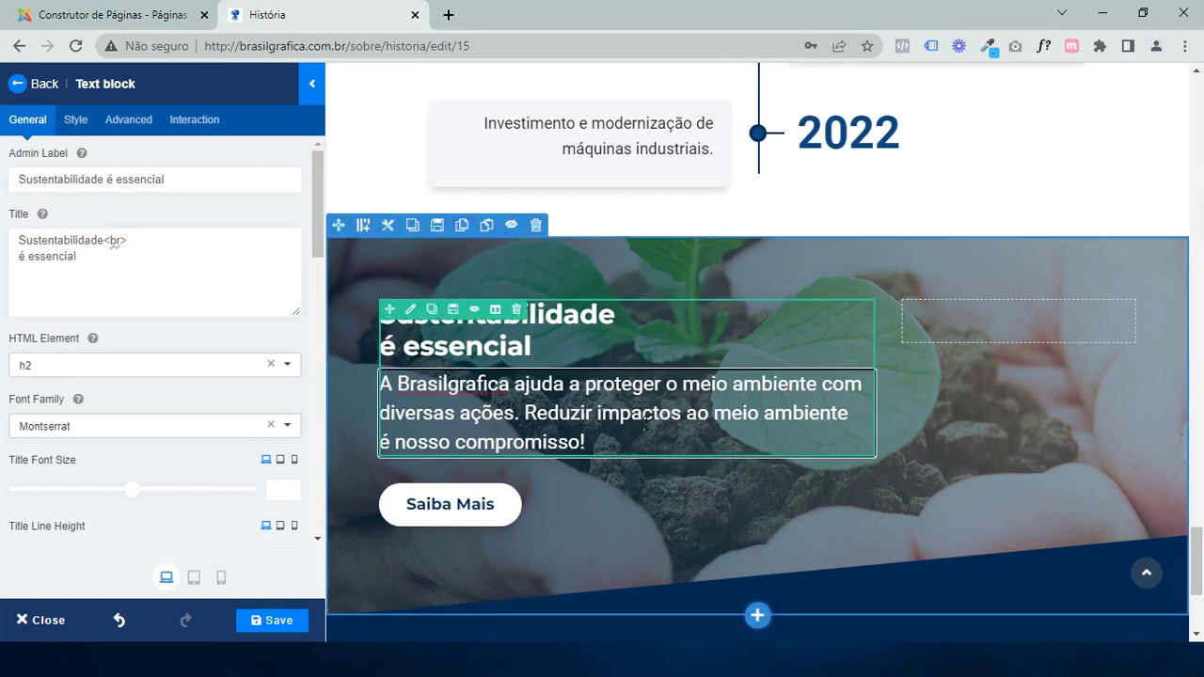
Append "teste" to the button text of the Saiba Mais button in the sustainability banner
{"action": "mouse_move", "coordinate": [459, 508]}
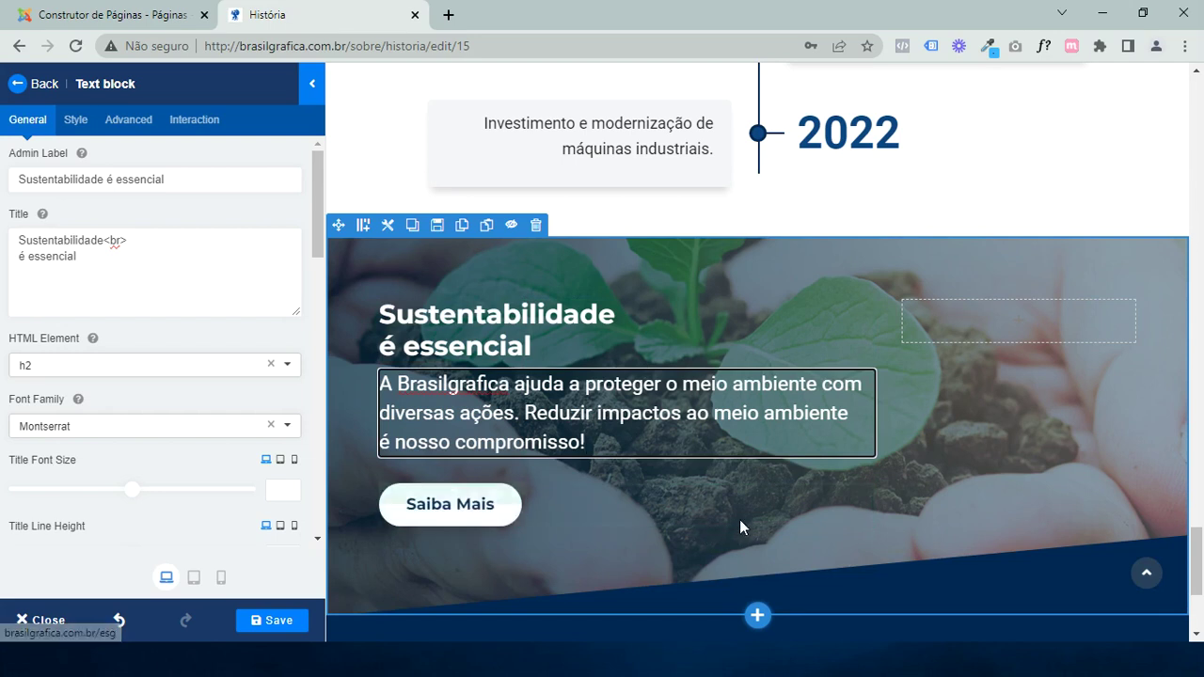
{"action": "left_click", "coordinate": [650, 516]}
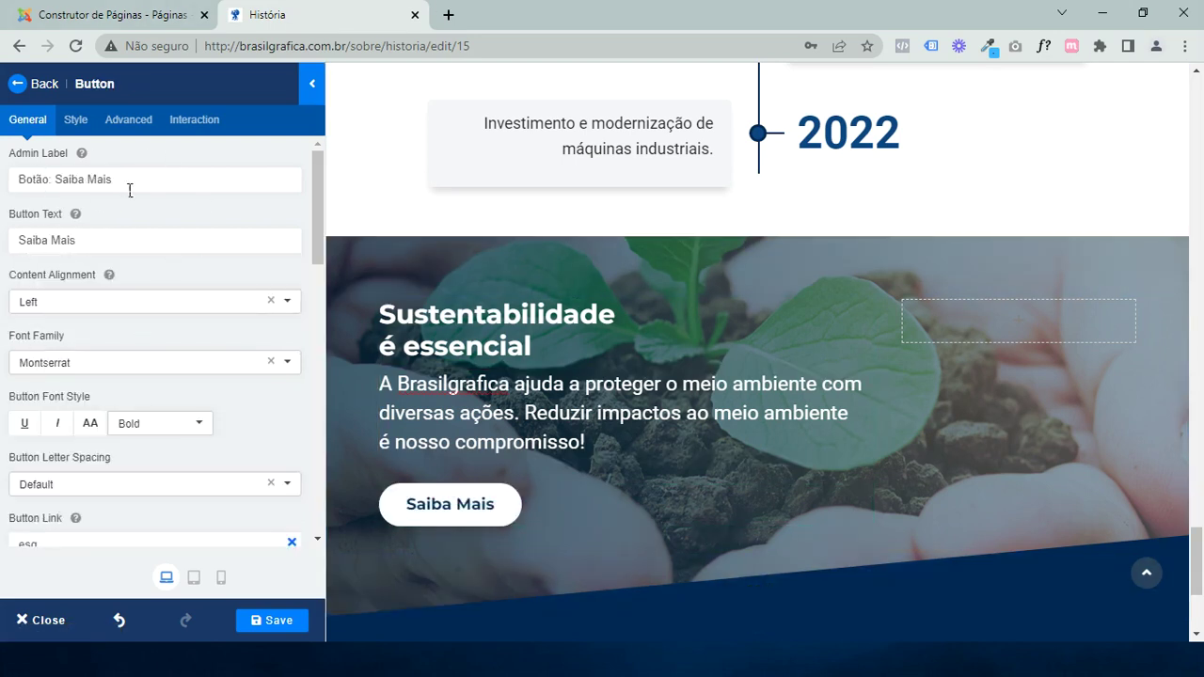
{"action": "left_click", "coordinate": [107, 248]}
{"action": "type", "text": "teste"}
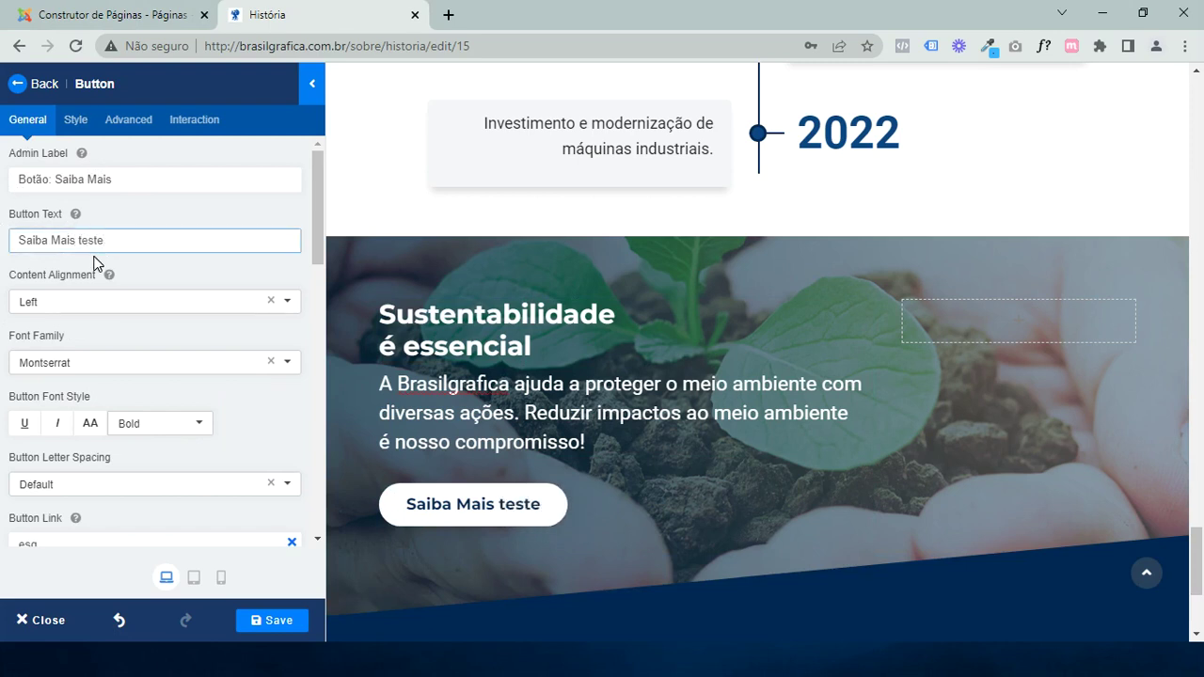
Remove the appended "teste" from the button text so that it reads "Saiba Mais"
{"action": "key", "text": "BackSpace"}
{"action": "key", "text": "BackSpace"}
{"action": "key", "text": "BackSpace"}
{"action": "key", "text": "BackSpace"}
{"action": "key", "text": "BackSpace"}
{"action": "key", "text": "BackSpace"}
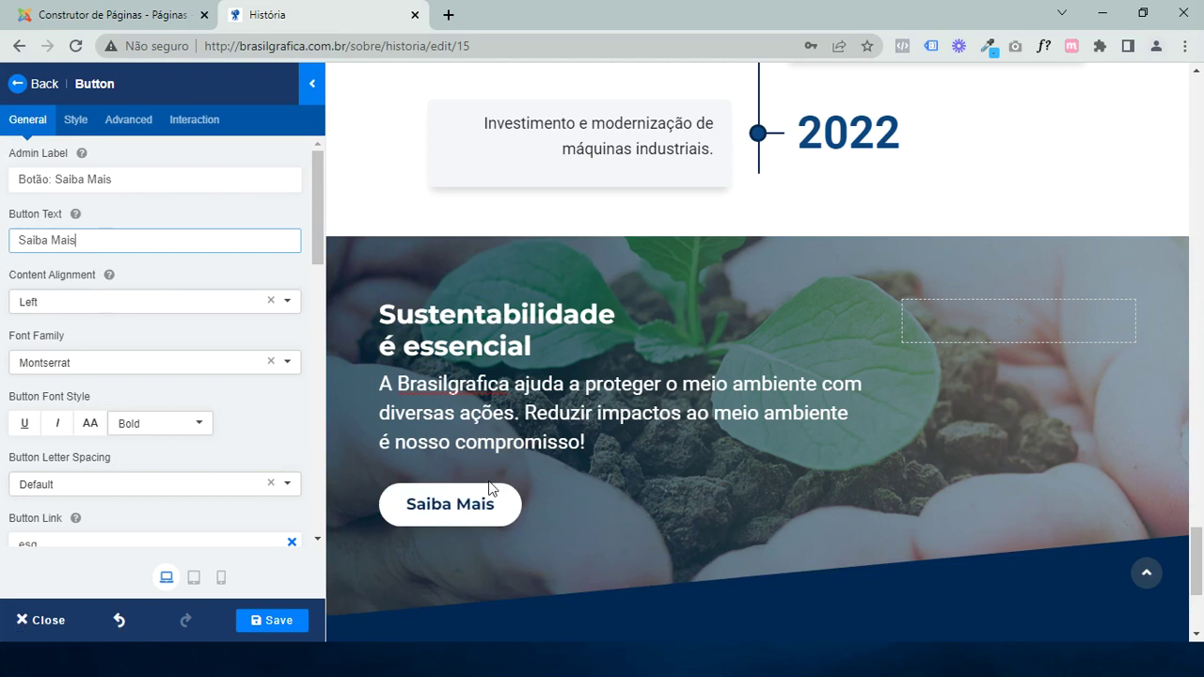
Examine the Saiba Mais button's link and the options for opening it in the same or a new window
{"action": "scroll", "coordinate": [549, 488], "scroll_direction": "down", "scroll_amount": 2}
{"action": "scroll", "coordinate": [99, 364], "scroll_direction": "down", "scroll_amount": 2}
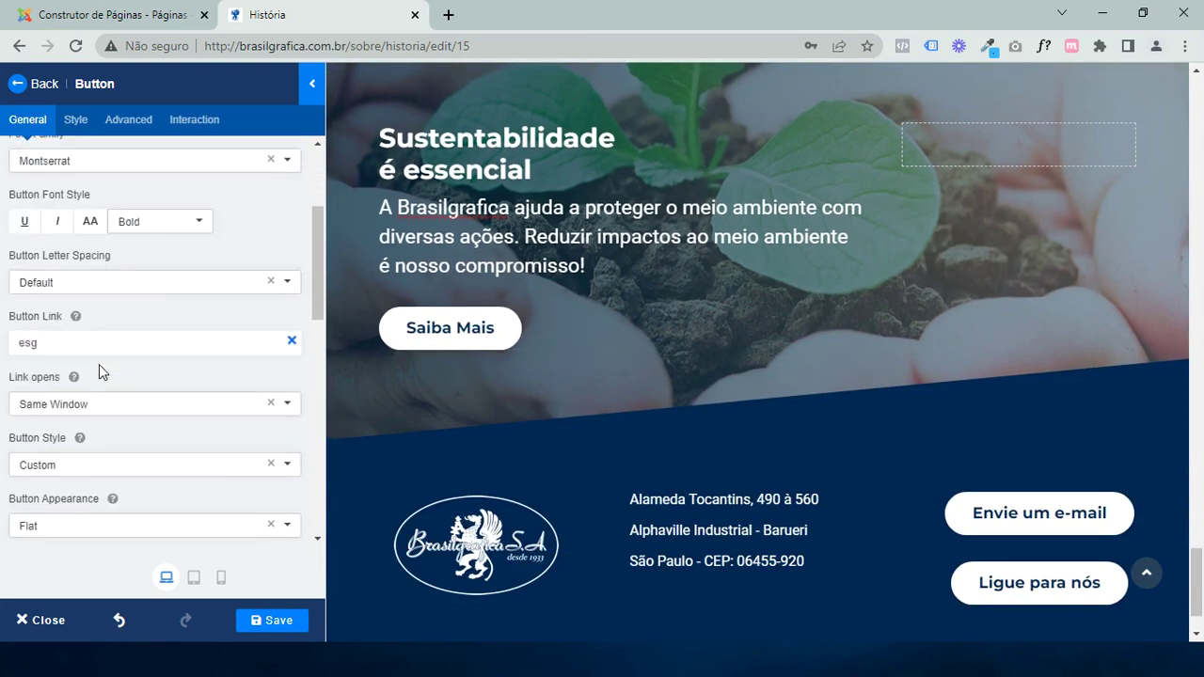
{"action": "scroll", "coordinate": [153, 314], "scroll_direction": "up", "scroll_amount": 1}
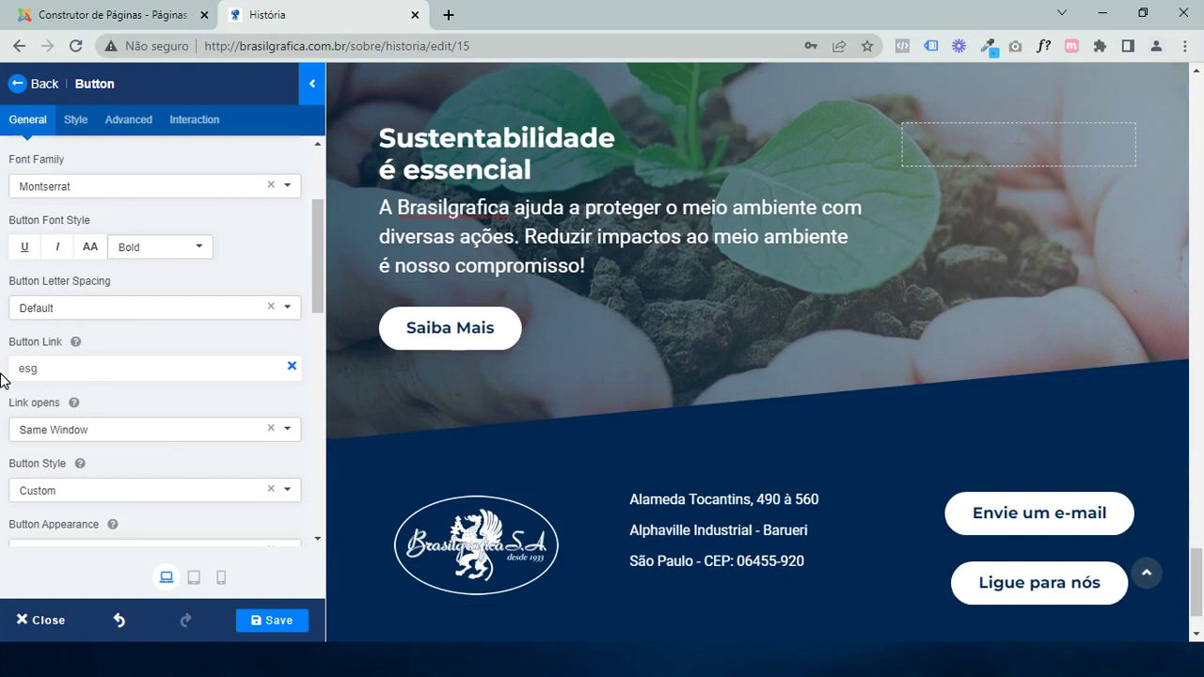
{"action": "scroll", "coordinate": [141, 477], "scroll_direction": "down", "scroll_amount": 1}
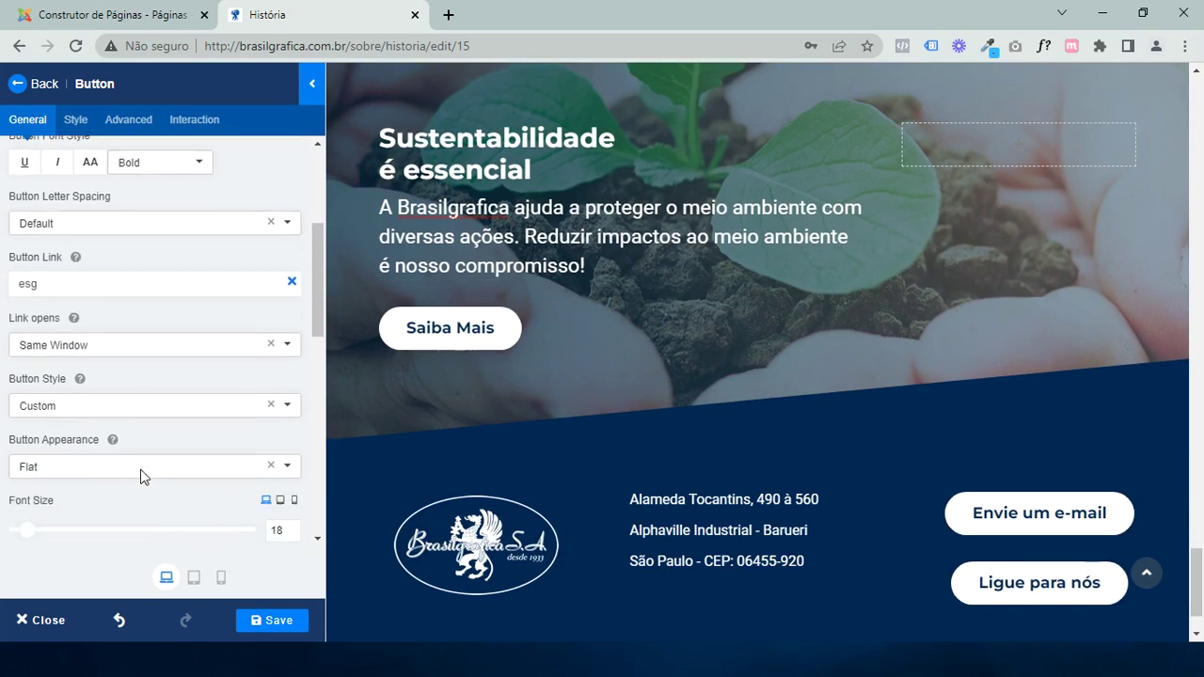
{"action": "left_click", "coordinate": [149, 348]}
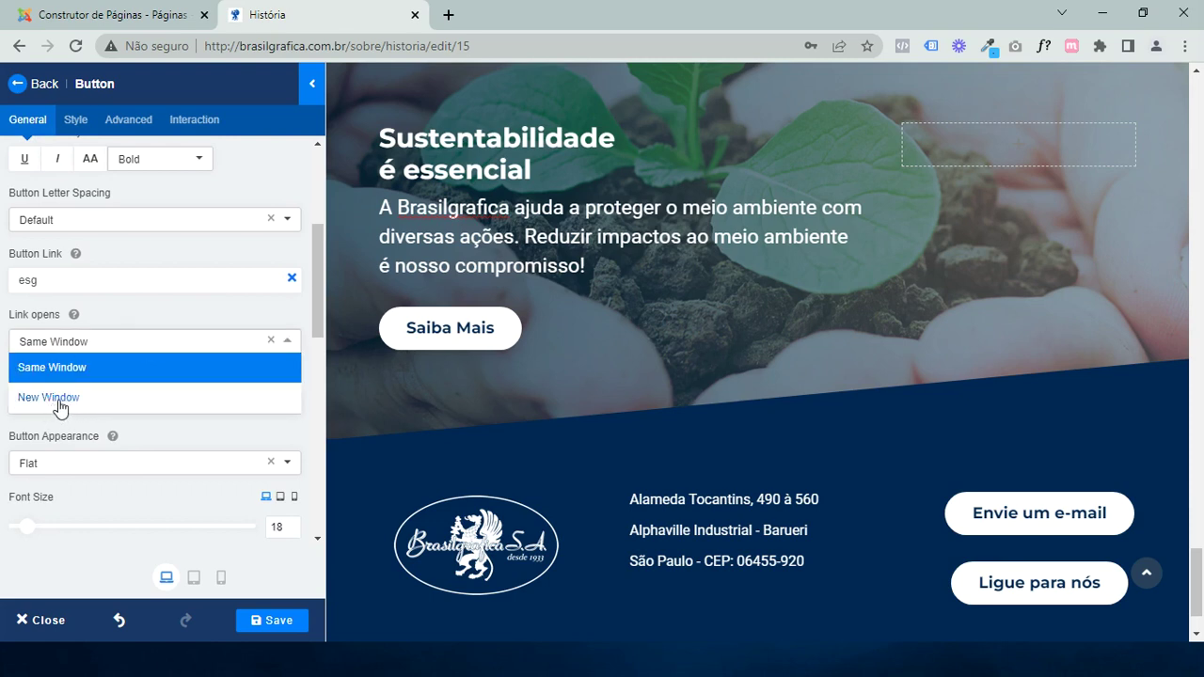
{"action": "left_click", "coordinate": [170, 321]}
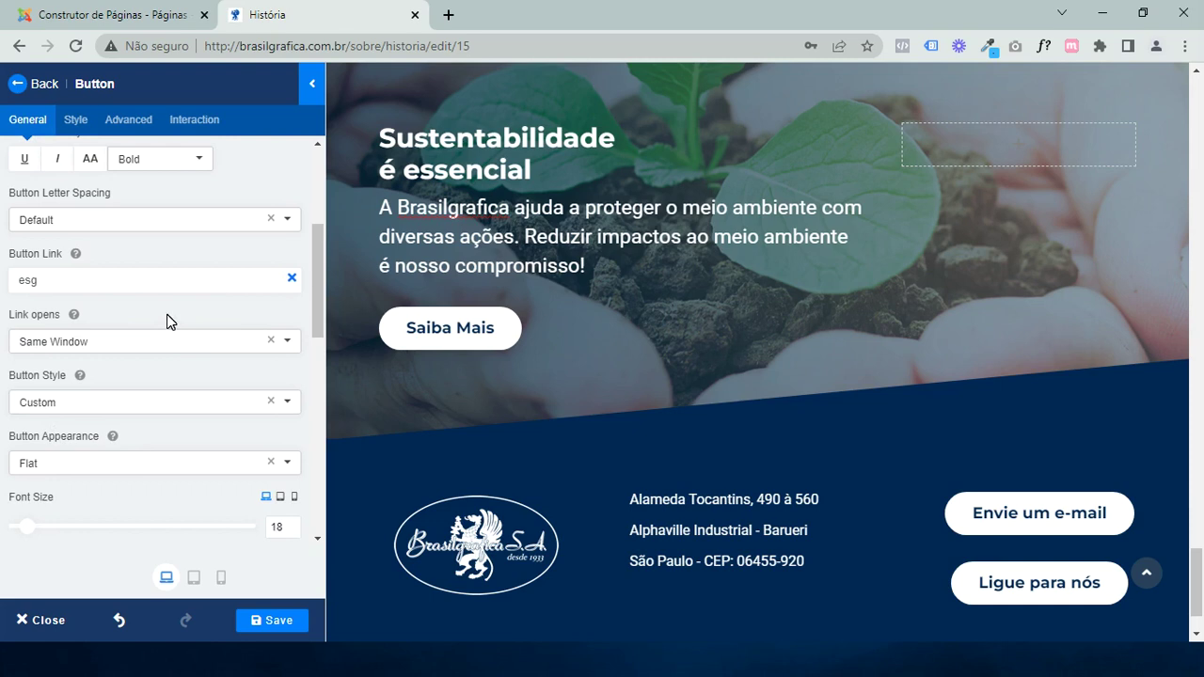
{"action": "scroll", "coordinate": [473, 320], "scroll_direction": "up", "scroll_amount": 5}
{"action": "scroll", "coordinate": [473, 319], "scroll_direction": "down", "scroll_amount": 4}
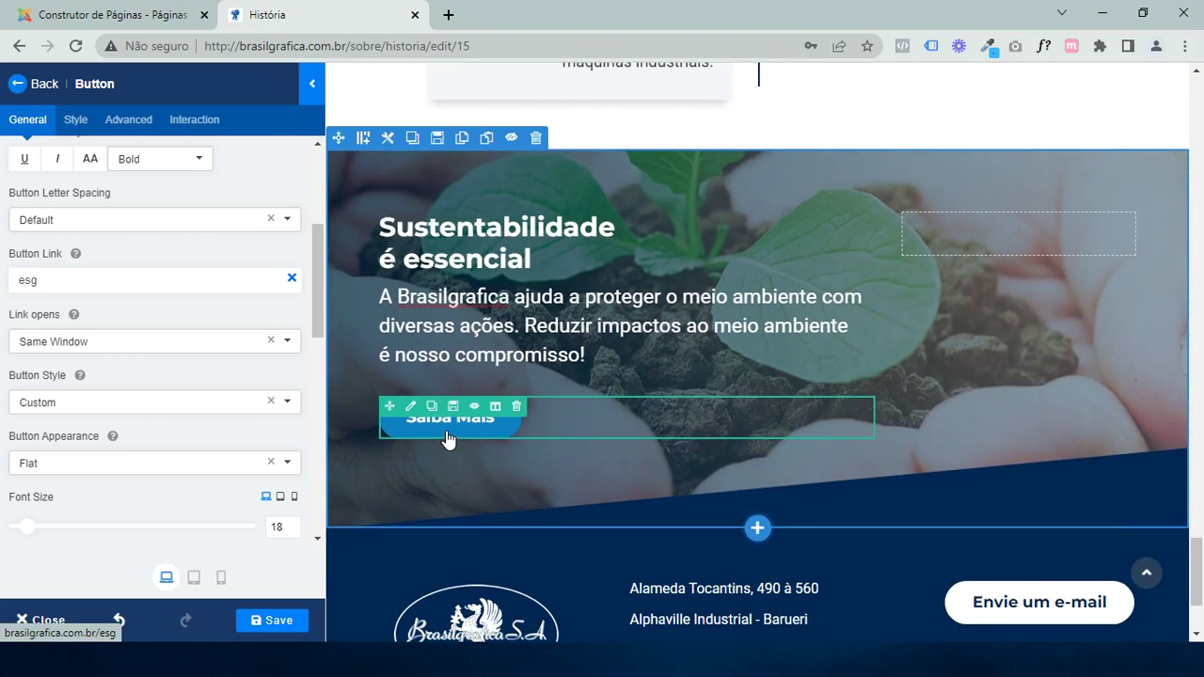
{"action": "scroll", "coordinate": [447, 439], "scroll_direction": "up", "scroll_amount": 1}
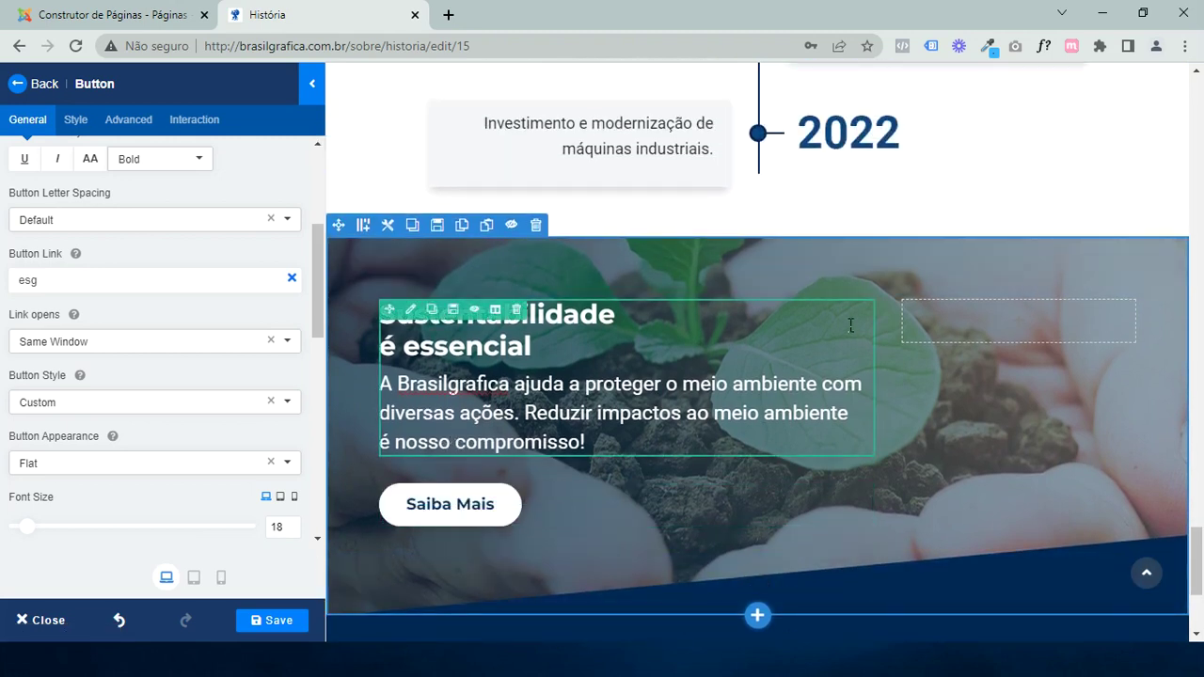
Open the section settings of the sustainability banner and examine its background image options
{"action": "mouse_move", "coordinate": [860, 276]}
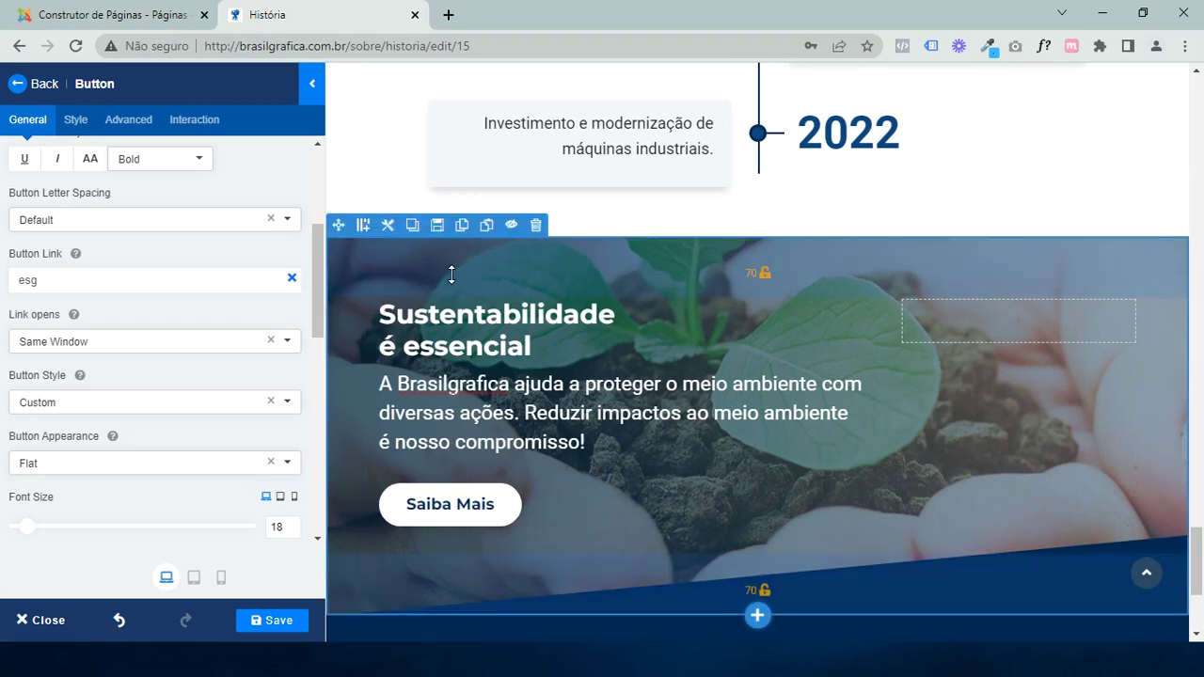
{"action": "left_click", "coordinate": [393, 233]}
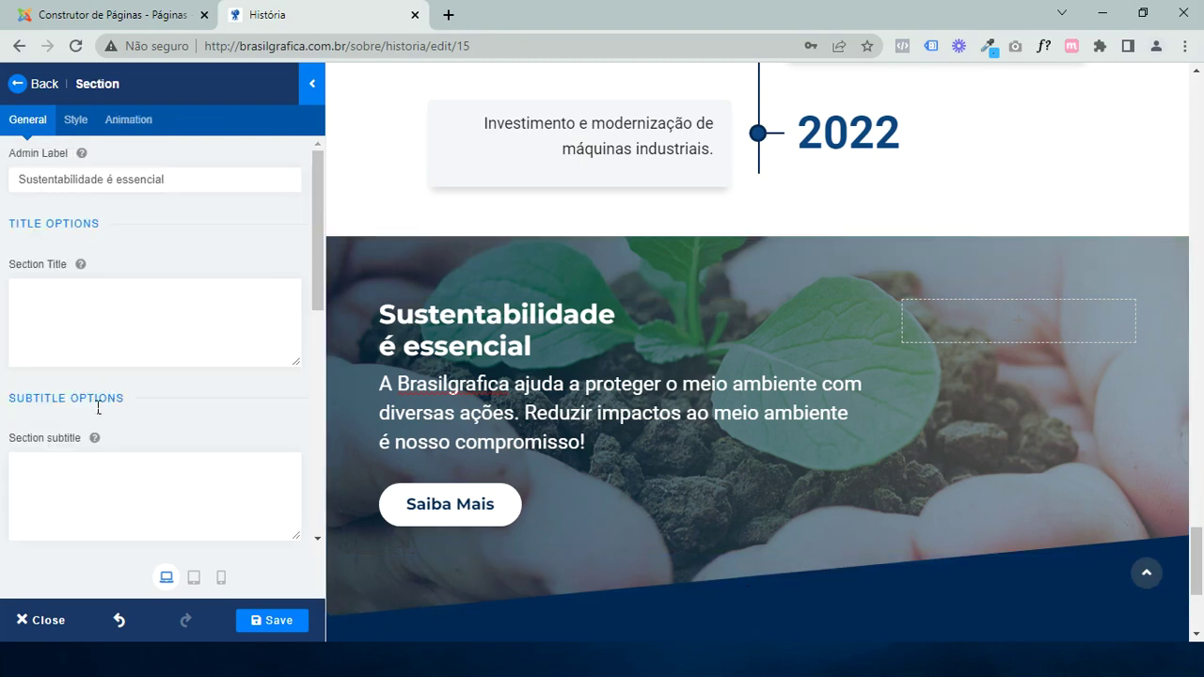
{"action": "left_click", "coordinate": [76, 120]}
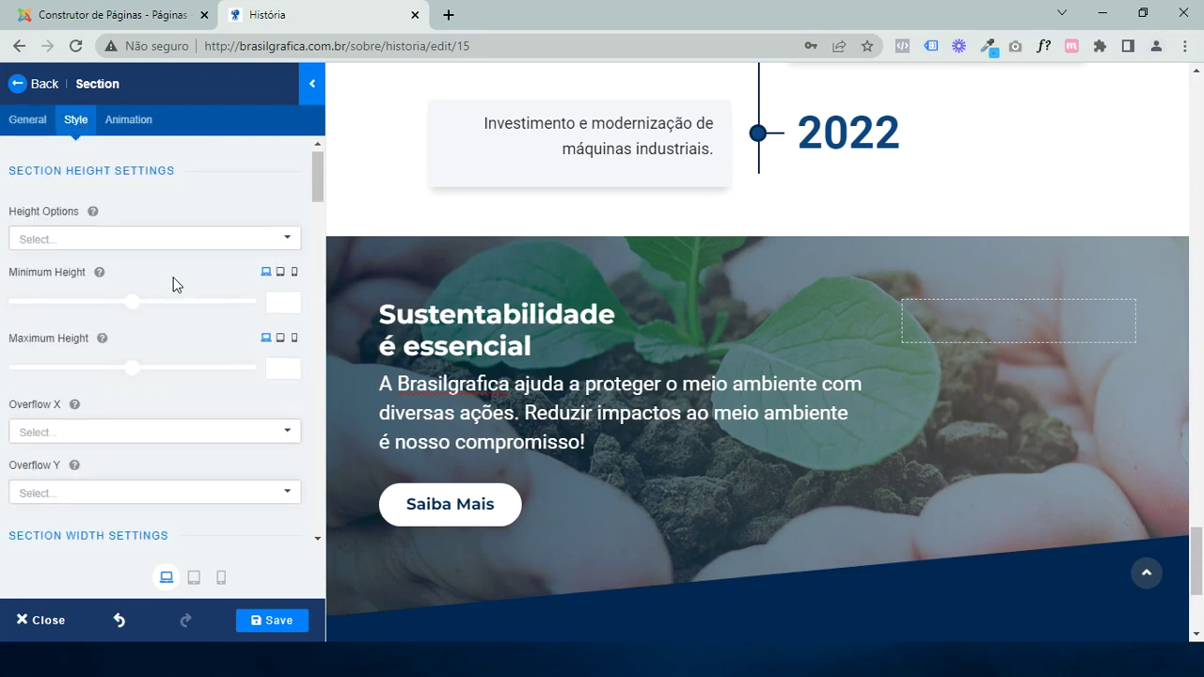
{"action": "scroll", "coordinate": [172, 282], "scroll_direction": "down", "scroll_amount": 3}
{"action": "scroll", "coordinate": [172, 282], "scroll_direction": "down", "scroll_amount": 7}
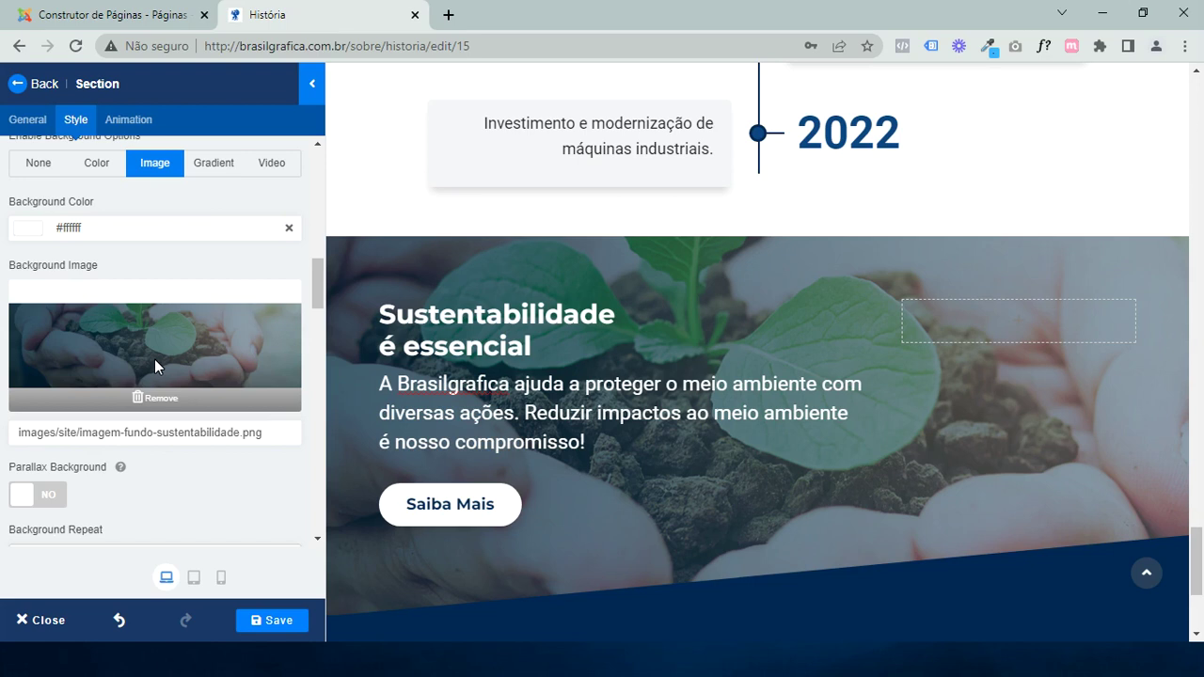
View the banner's background image imagem-fundo-sustentabilidade.png at full size in a separate tab and close that tab
{"action": "right_click", "coordinate": [180, 336]}
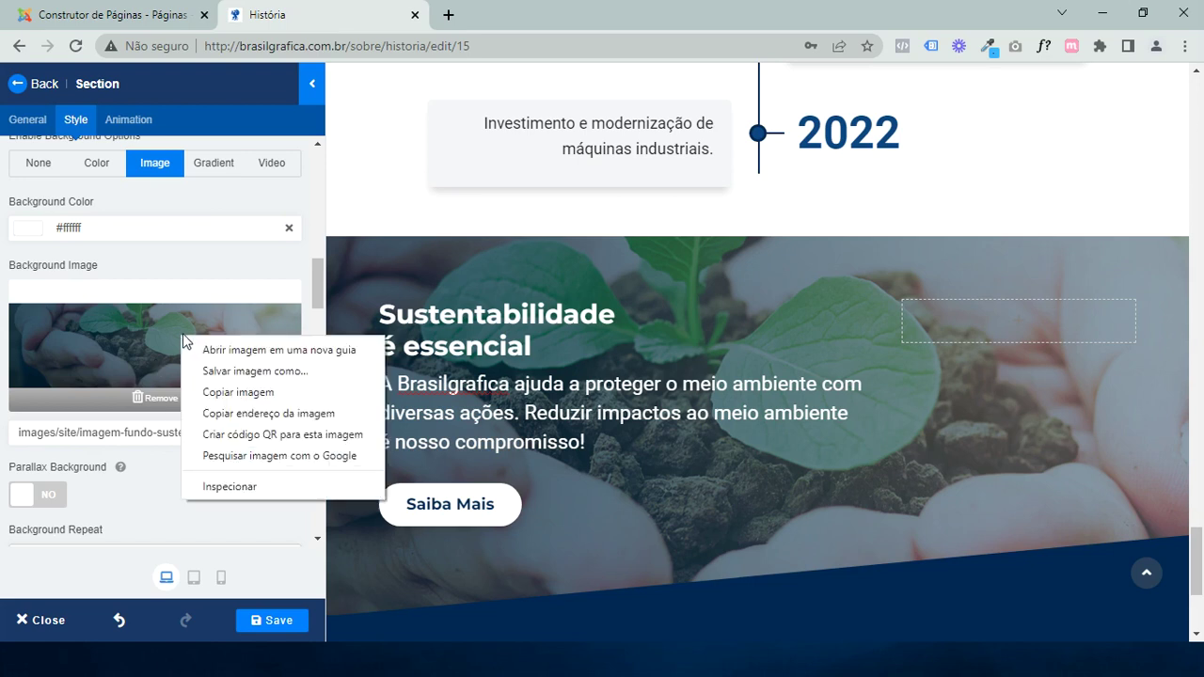
{"action": "left_click", "coordinate": [262, 359]}
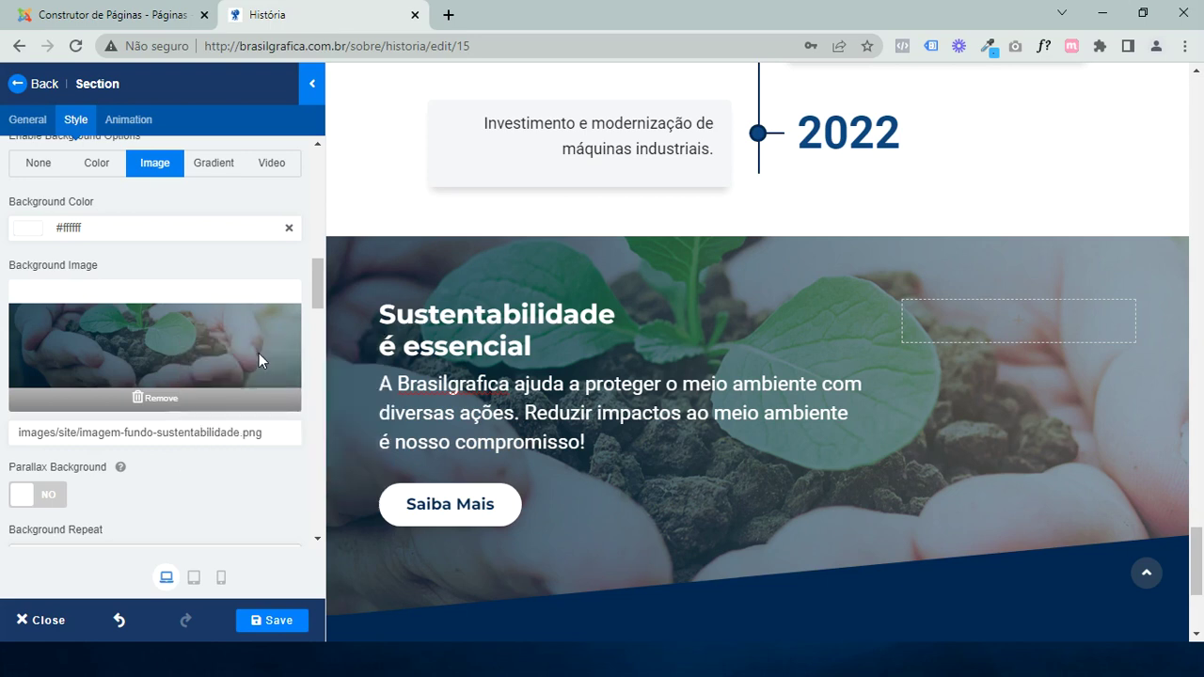
{"action": "left_click", "coordinate": [555, 14]}
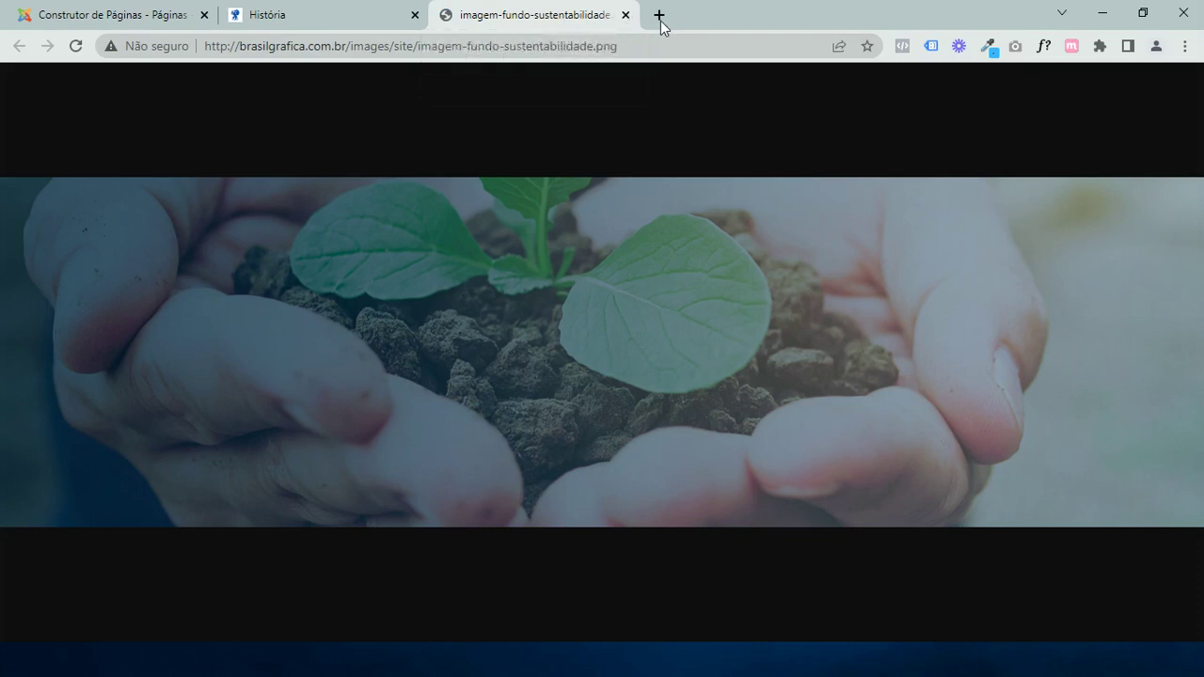
{"action": "left_click", "coordinate": [625, 15]}
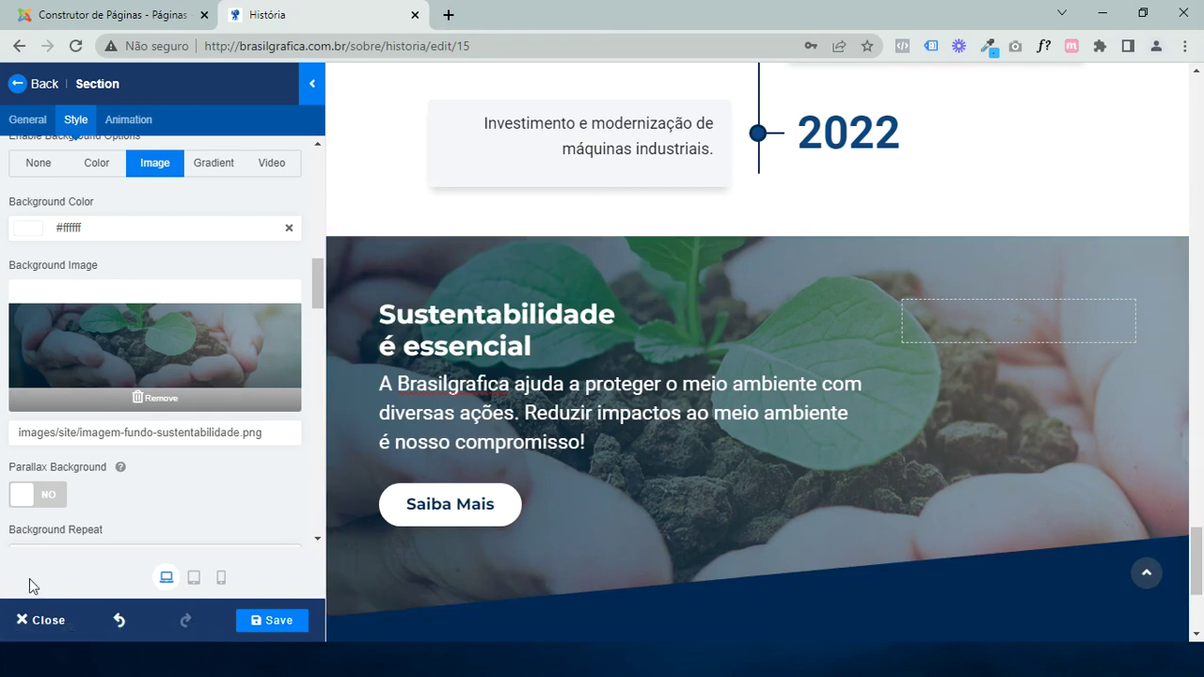
Leave the História page editor without saving the changes
{"action": "left_click", "coordinate": [31, 624]}
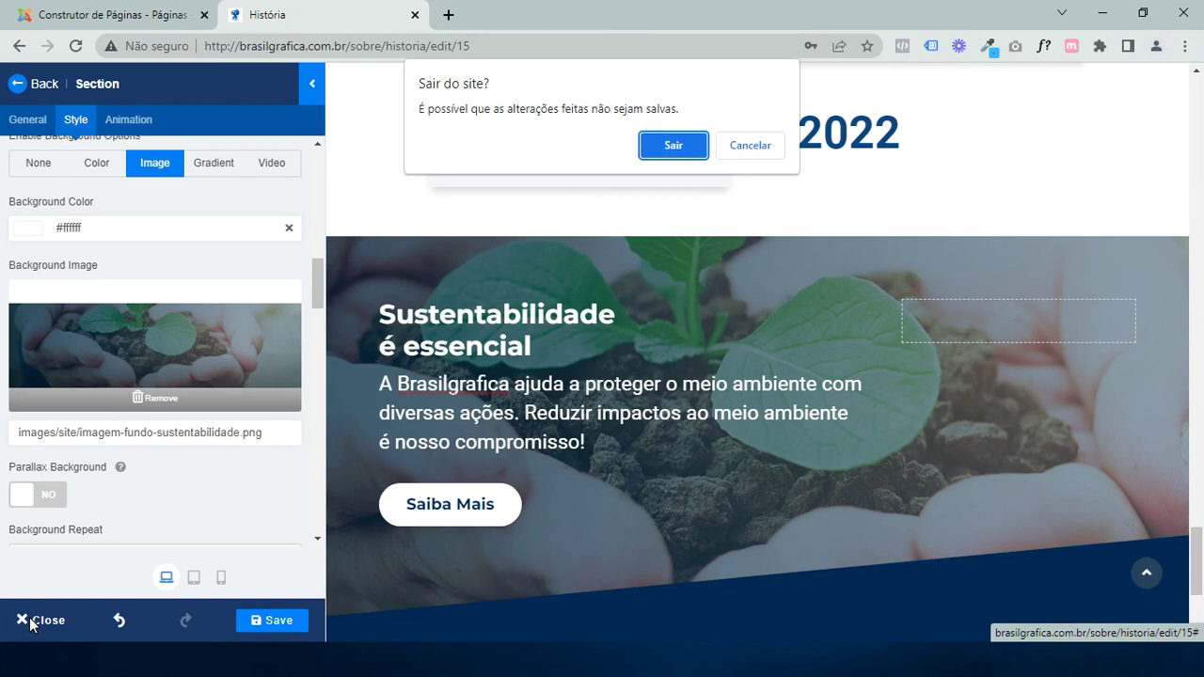
{"action": "left_click", "coordinate": [675, 147]}
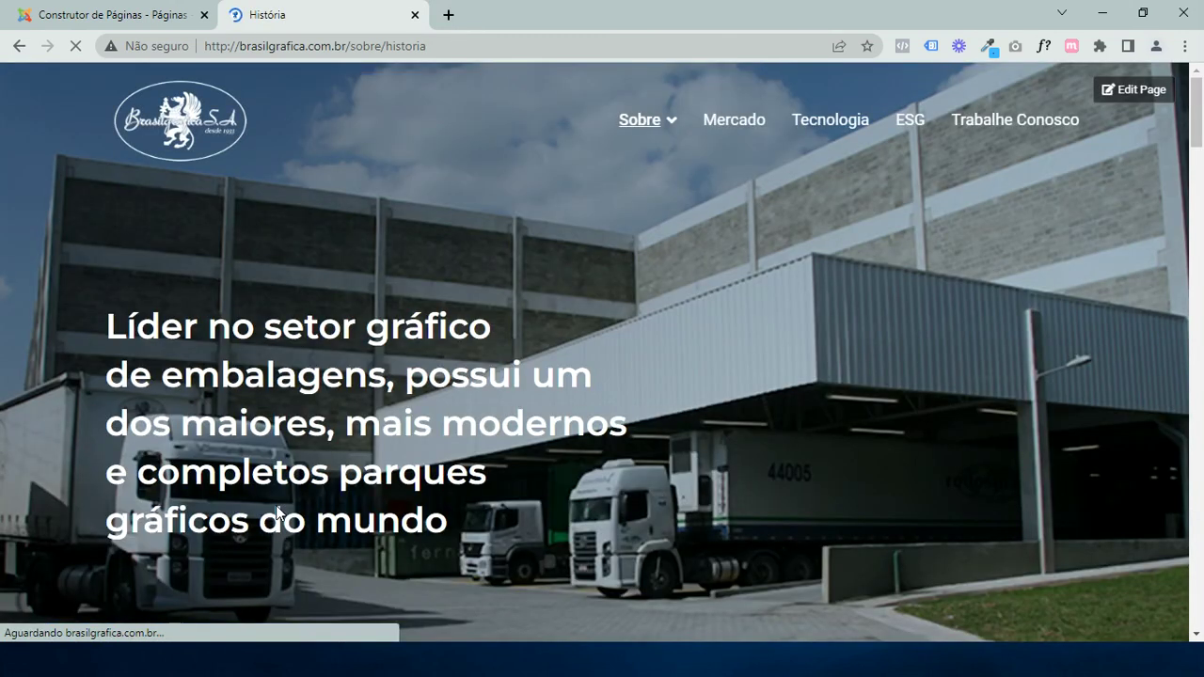
Review the published História page, from its heading and mission texts through the timeline to the sustainability banner
{"action": "scroll", "coordinate": [277, 513], "scroll_direction": "down", "scroll_amount": 15}
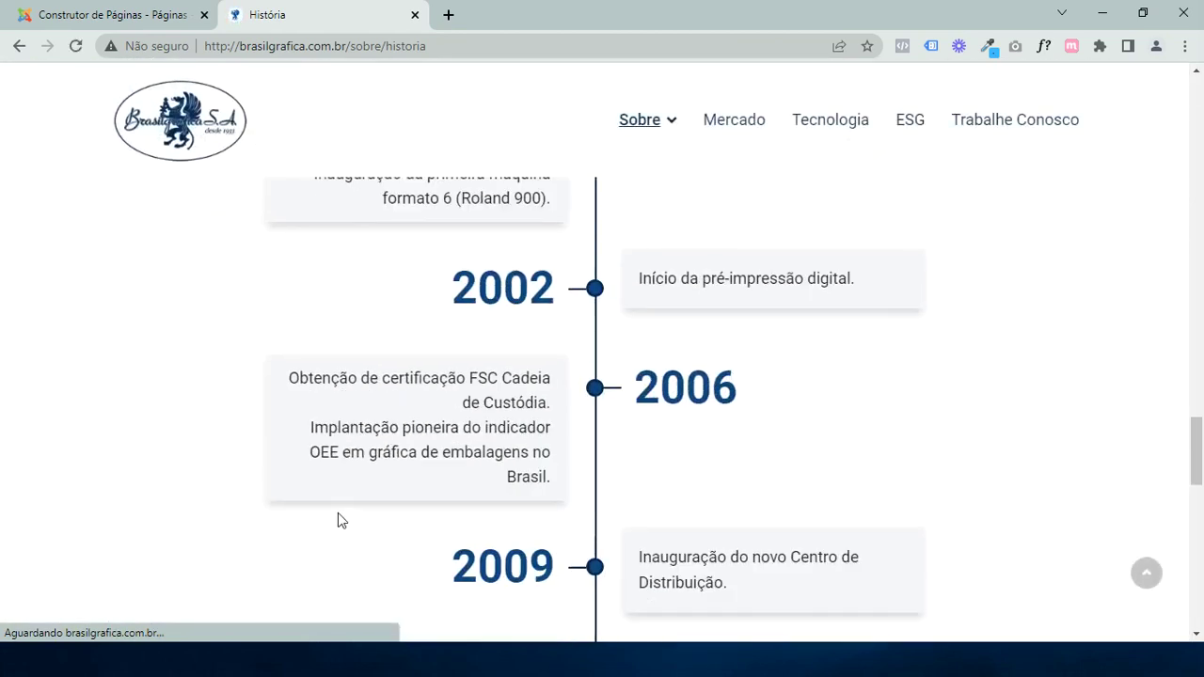
{"action": "scroll", "coordinate": [338, 520], "scroll_direction": "down", "scroll_amount": 10}
{"action": "scroll", "coordinate": [338, 516], "scroll_direction": "up", "scroll_amount": 20}
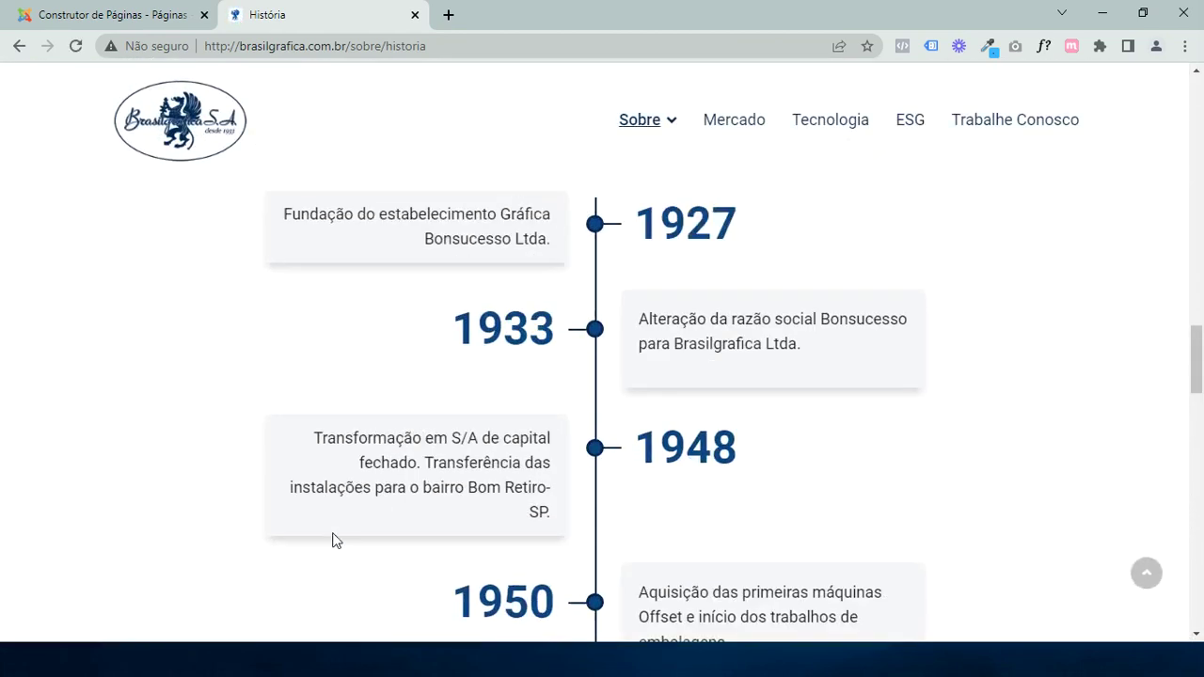
{"action": "scroll", "coordinate": [336, 539], "scroll_direction": "down", "scroll_amount": 3}
{"action": "scroll", "coordinate": [335, 538], "scroll_direction": "down", "scroll_amount": 6}
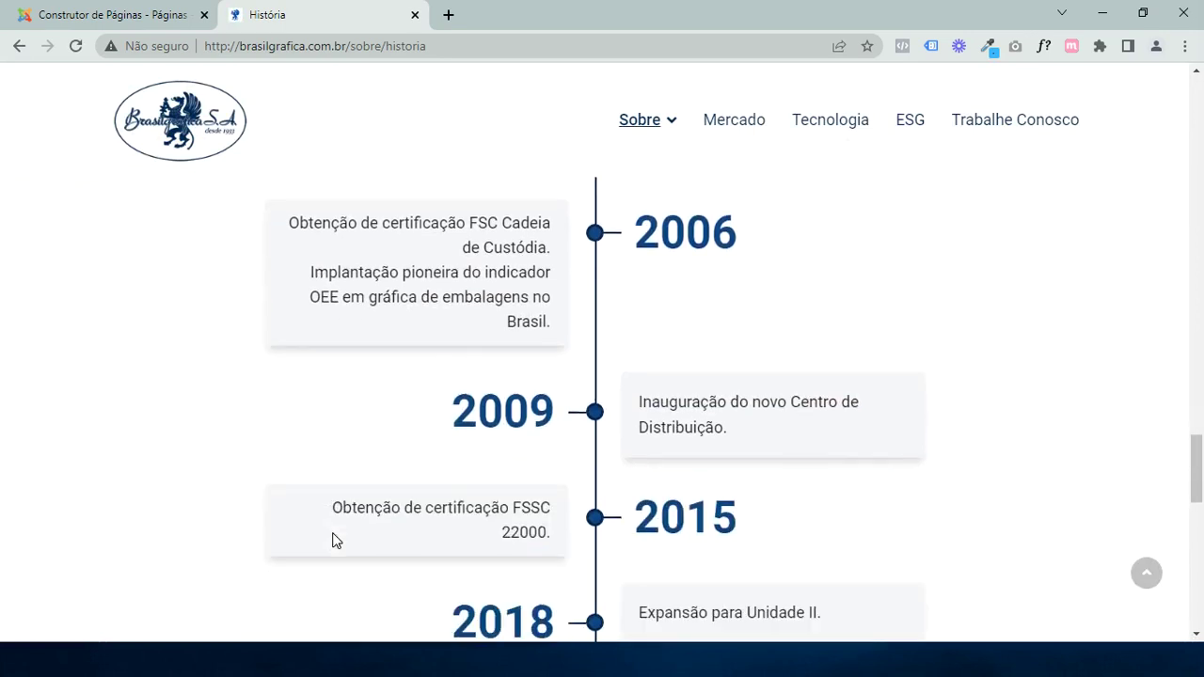
{"action": "scroll", "coordinate": [334, 536], "scroll_direction": "down", "scroll_amount": 6}
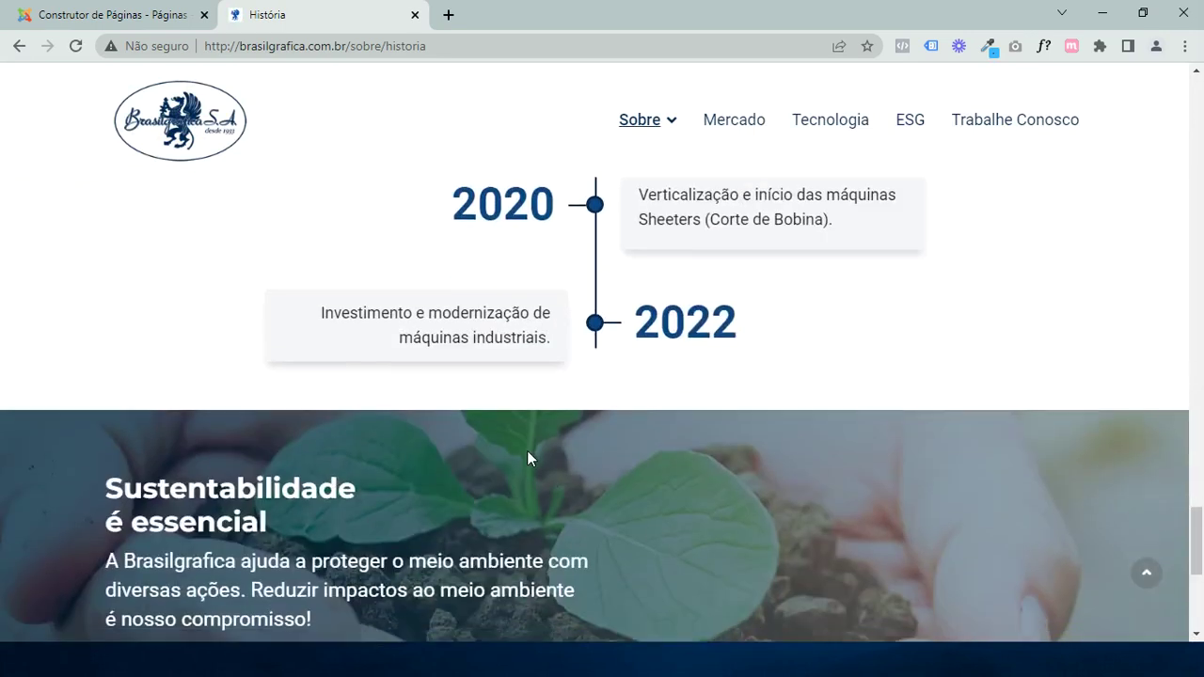
{"action": "scroll", "coordinate": [959, 228], "scroll_direction": "up", "scroll_amount": 15}
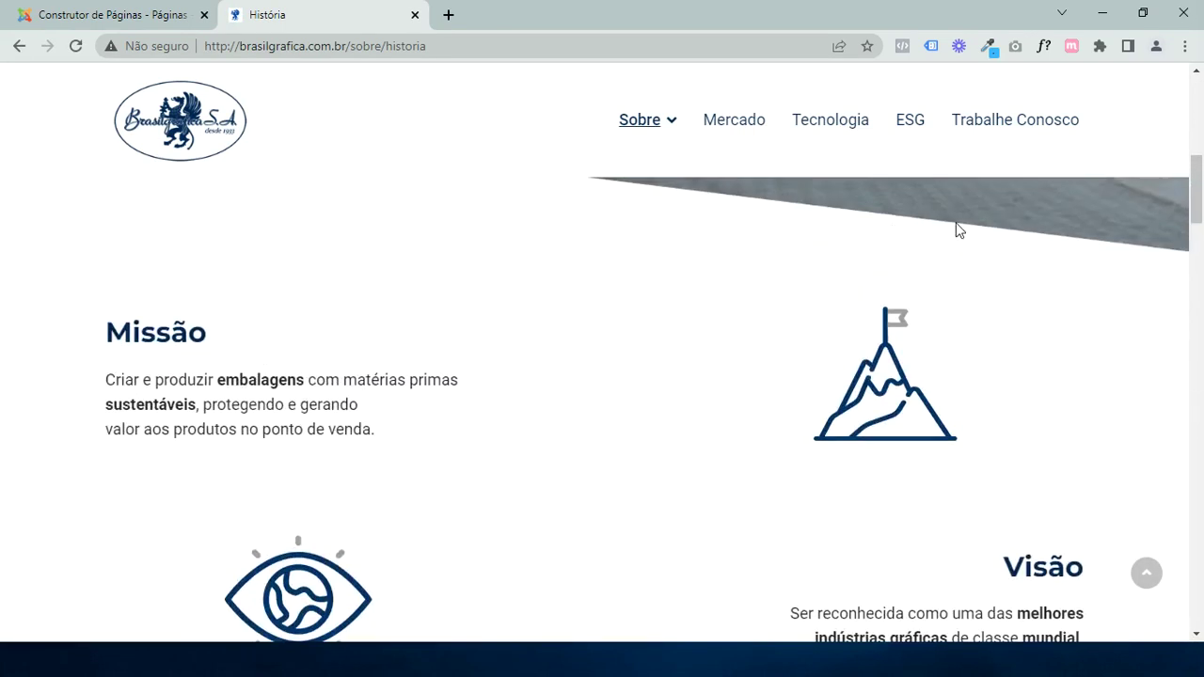
{"action": "scroll", "coordinate": [959, 228], "scroll_direction": "up", "scroll_amount": 5}
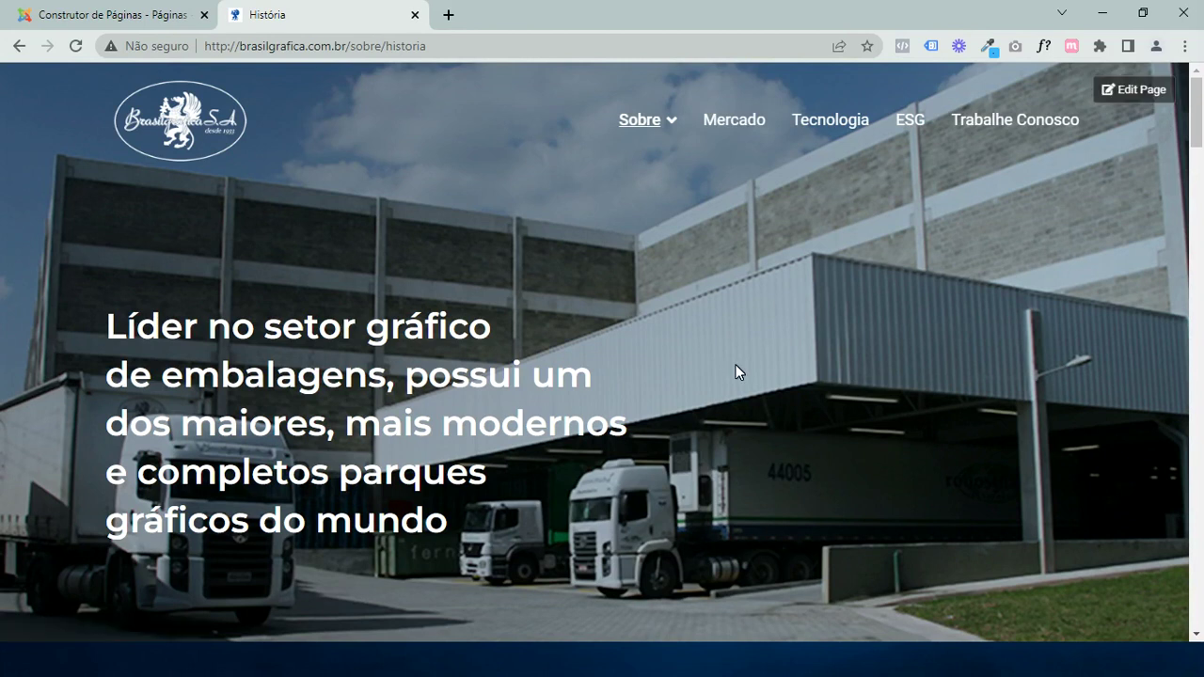
Go to the site's Mercado page, look over its content and open it in the frontend editor
{"action": "left_click", "coordinate": [733, 138]}
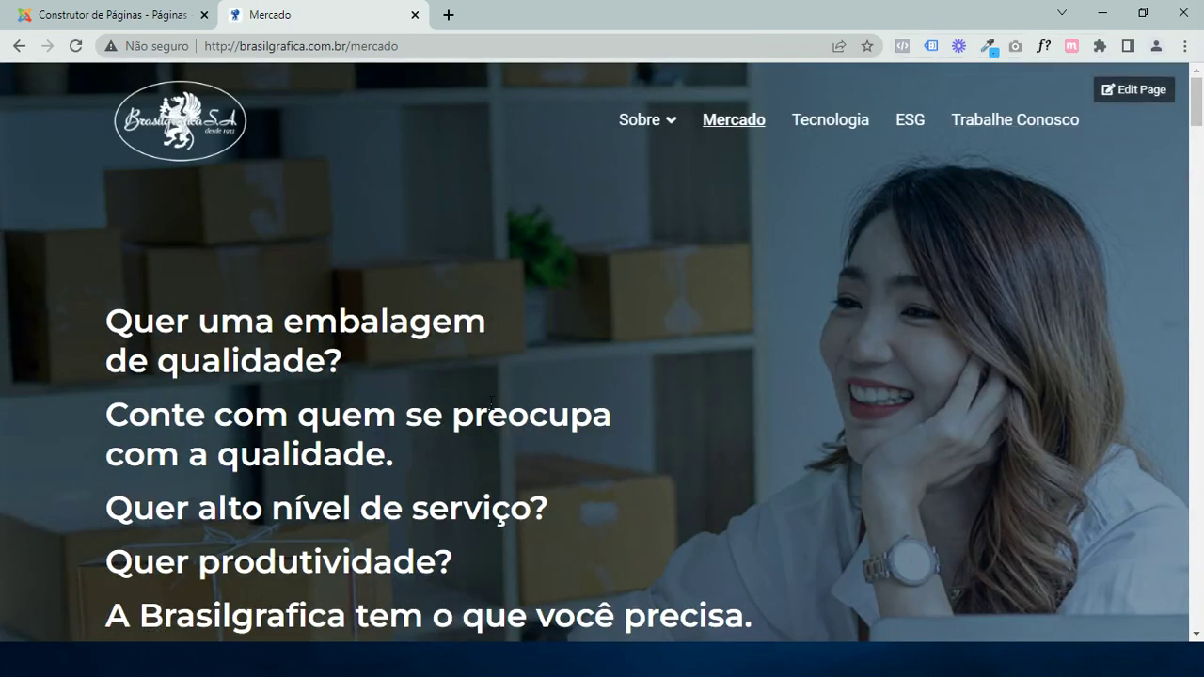
{"action": "scroll", "coordinate": [481, 403], "scroll_direction": "down", "scroll_amount": 5}
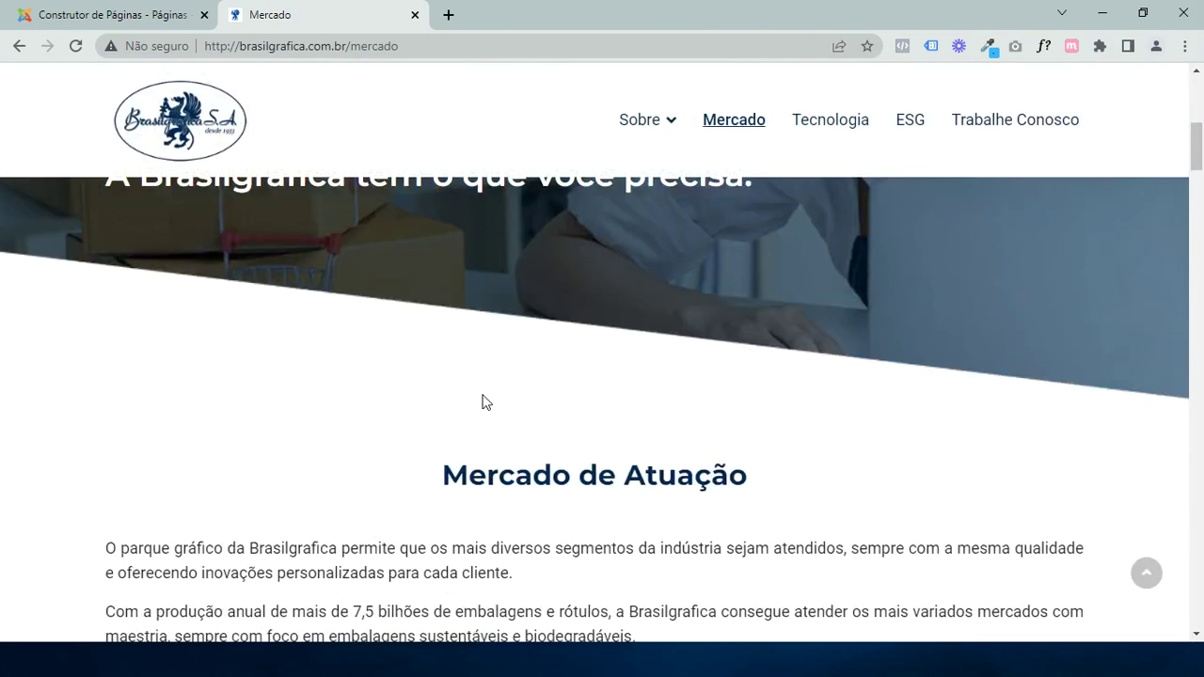
{"action": "scroll", "coordinate": [481, 404], "scroll_direction": "up", "scroll_amount": 5}
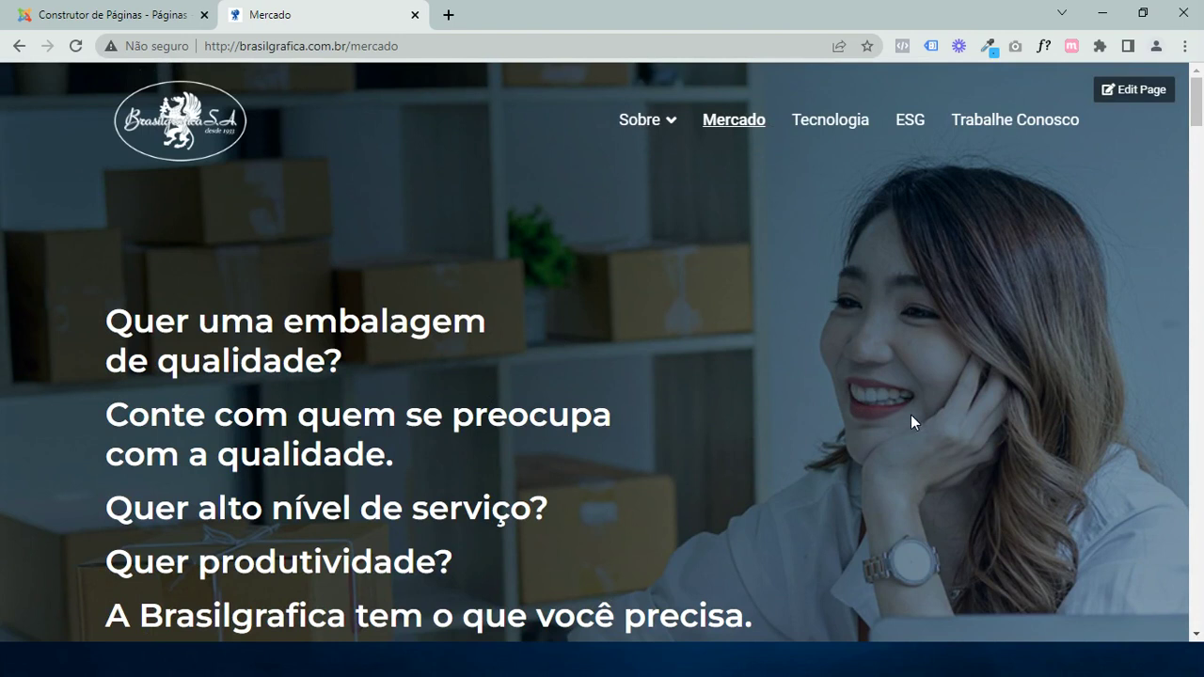
{"action": "left_click", "coordinate": [1140, 94]}
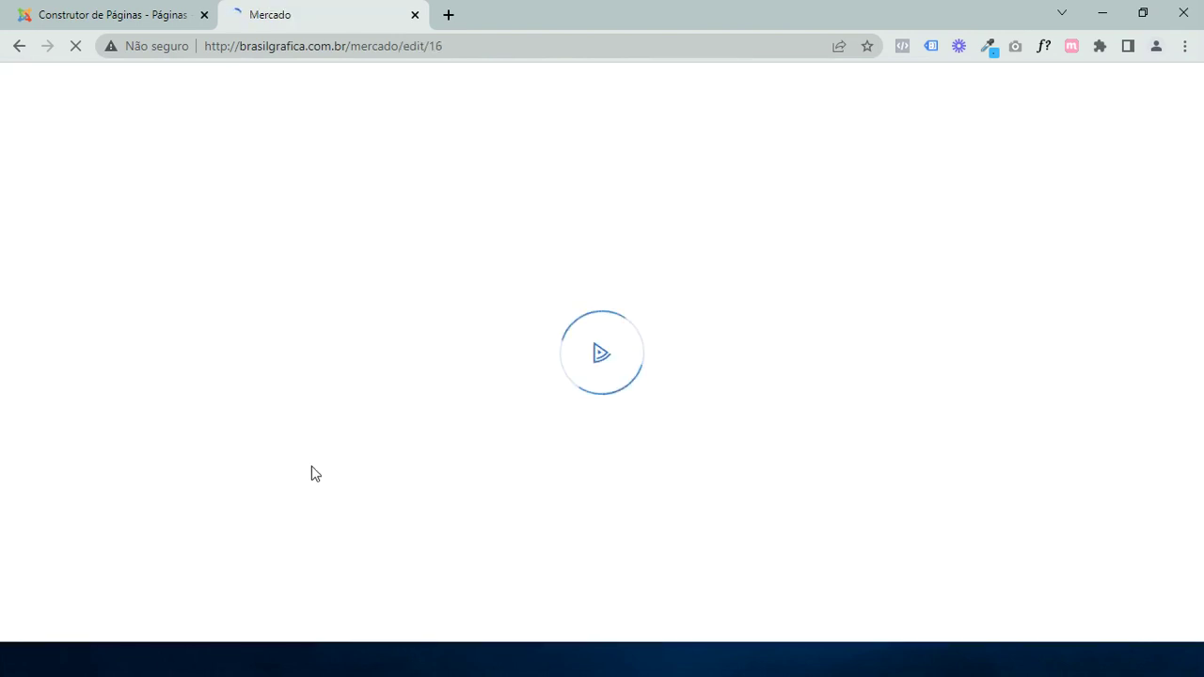
Check the page list in the Joomla administration and return to the Mercado editor
{"action": "left_click", "coordinate": [119, 13]}
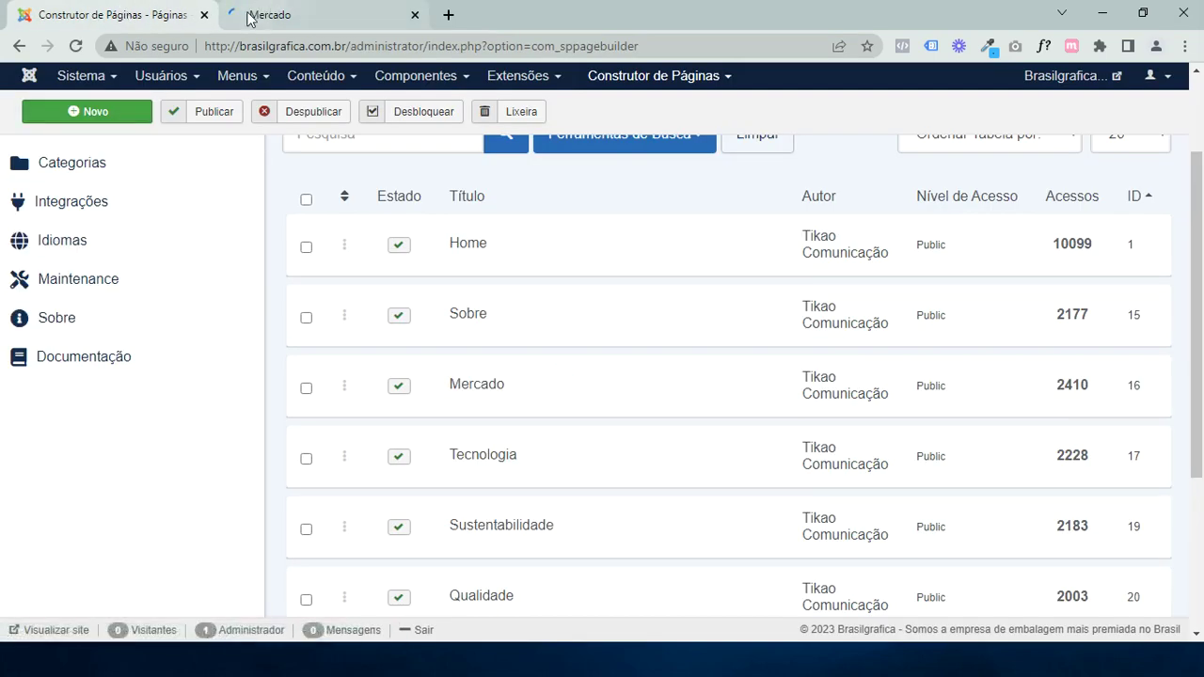
{"action": "mouse_move", "coordinate": [642, 528]}
{"action": "scroll", "coordinate": [499, 414], "scroll_direction": "up", "scroll_amount": 3}
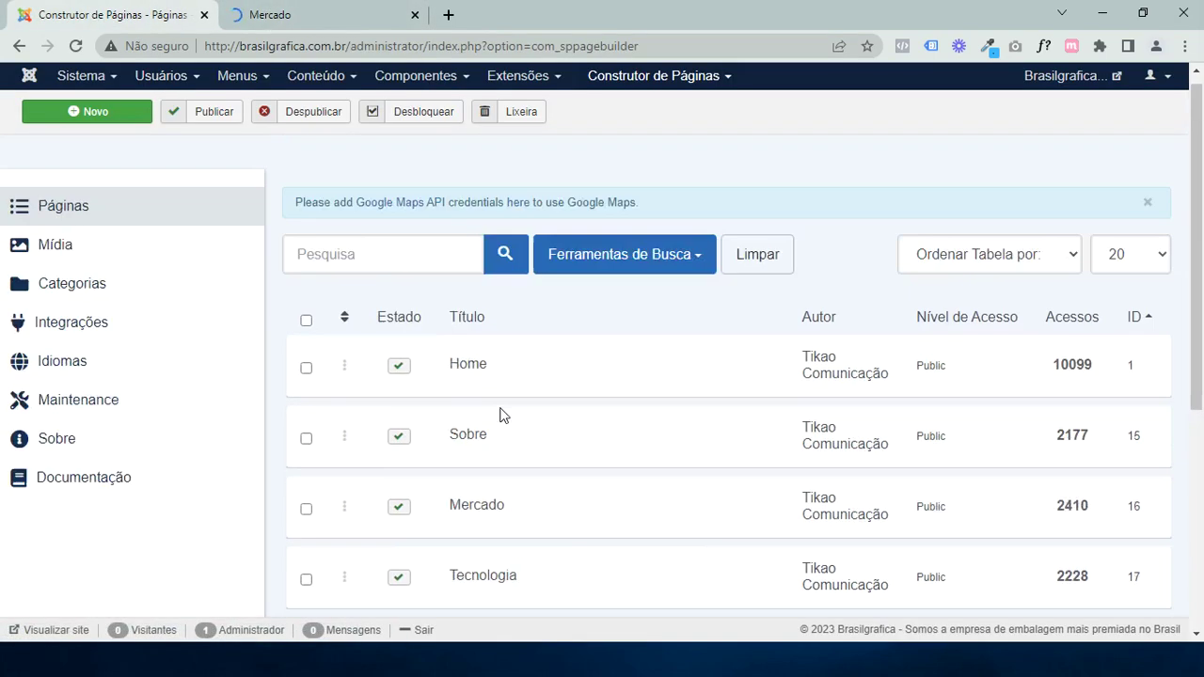
{"action": "left_click", "coordinate": [293, 14]}
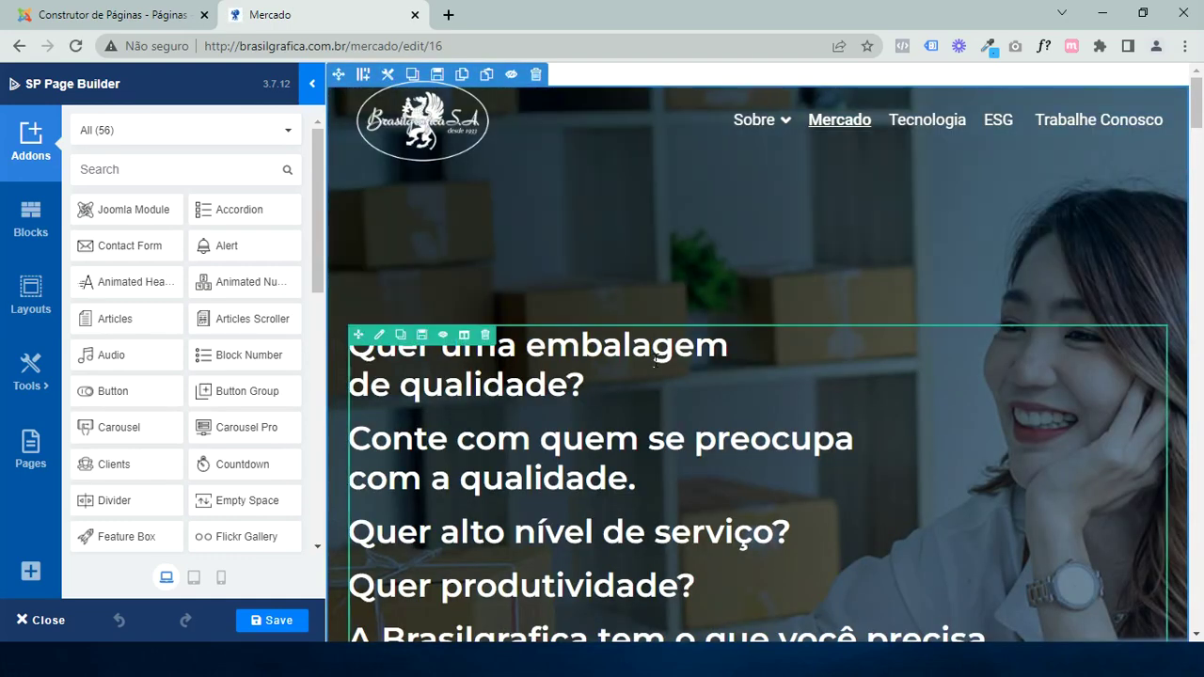
Inspect the settings of the Mercado banner's "Quer uma embalagem de qualidade?" text block and close the editor
{"action": "scroll", "coordinate": [705, 294], "scroll_direction": "down", "scroll_amount": 2}
{"action": "left_click", "coordinate": [704, 295]}
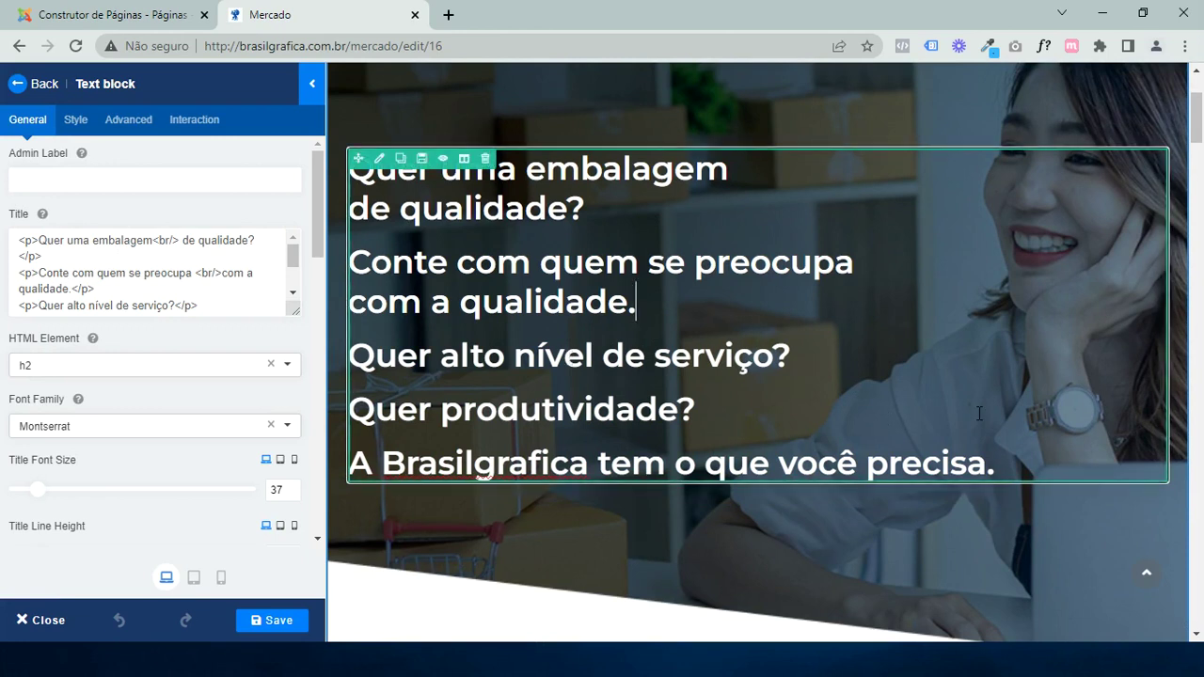
{"action": "scroll", "coordinate": [683, 242], "scroll_direction": "up", "scroll_amount": 2}
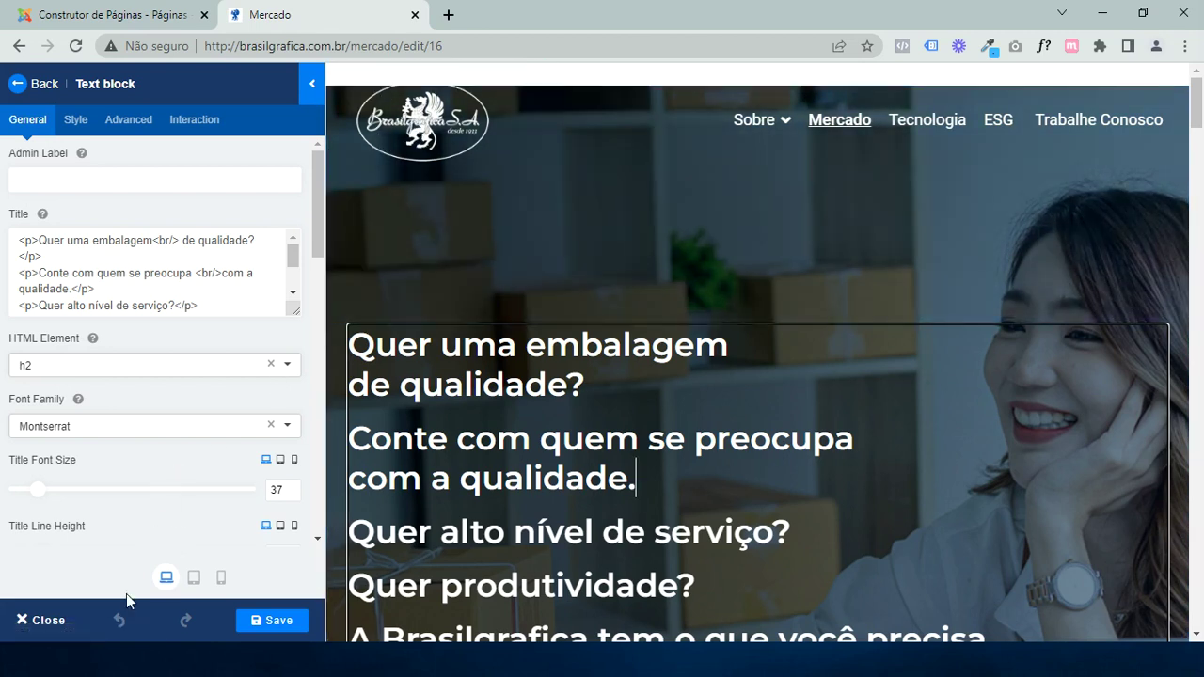
{"action": "left_click", "coordinate": [39, 621]}
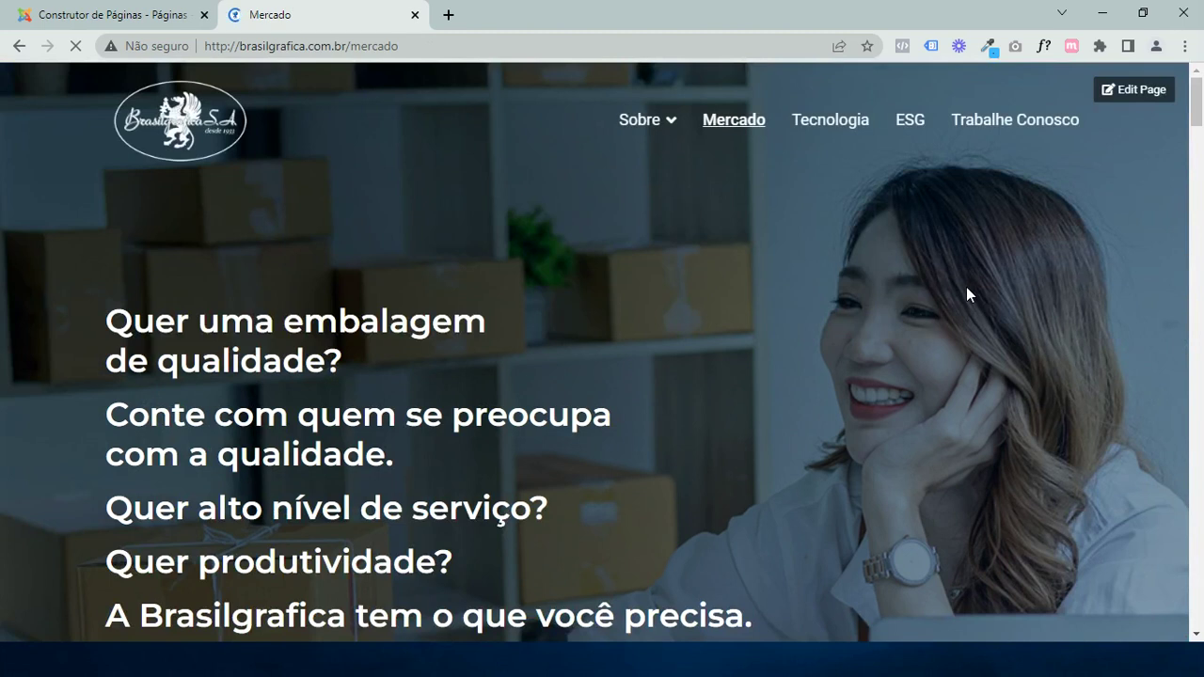
{"action": "right_click", "coordinate": [436, 149]}
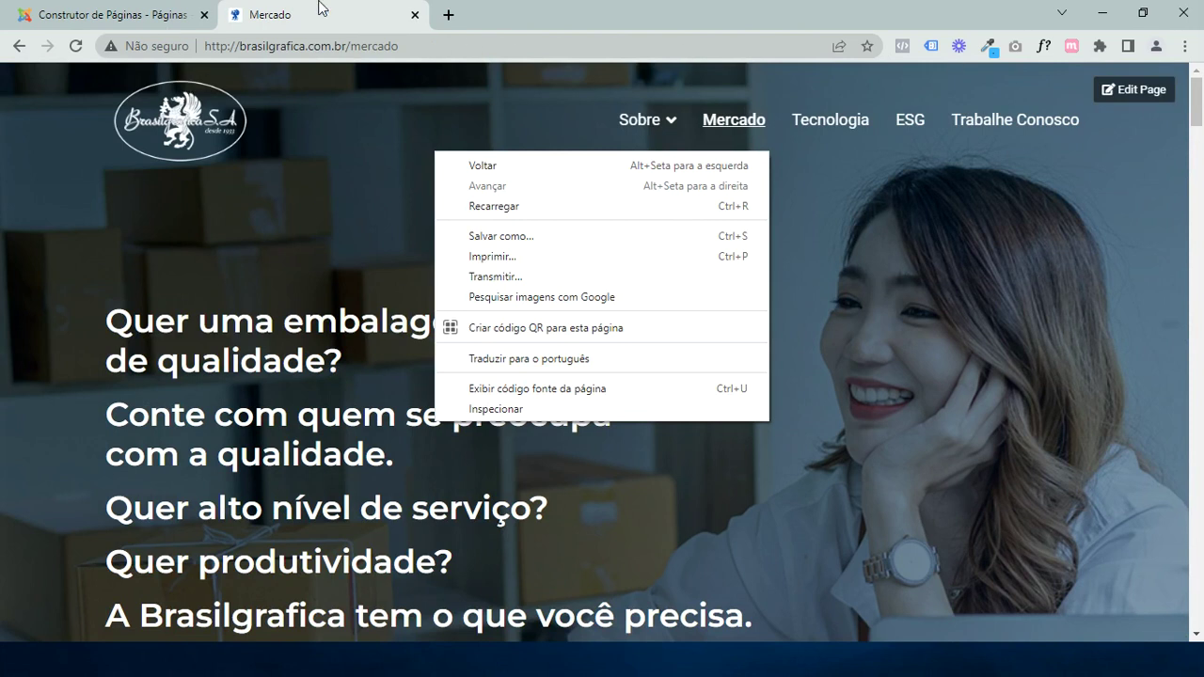
{"action": "left_click", "coordinate": [336, 199]}
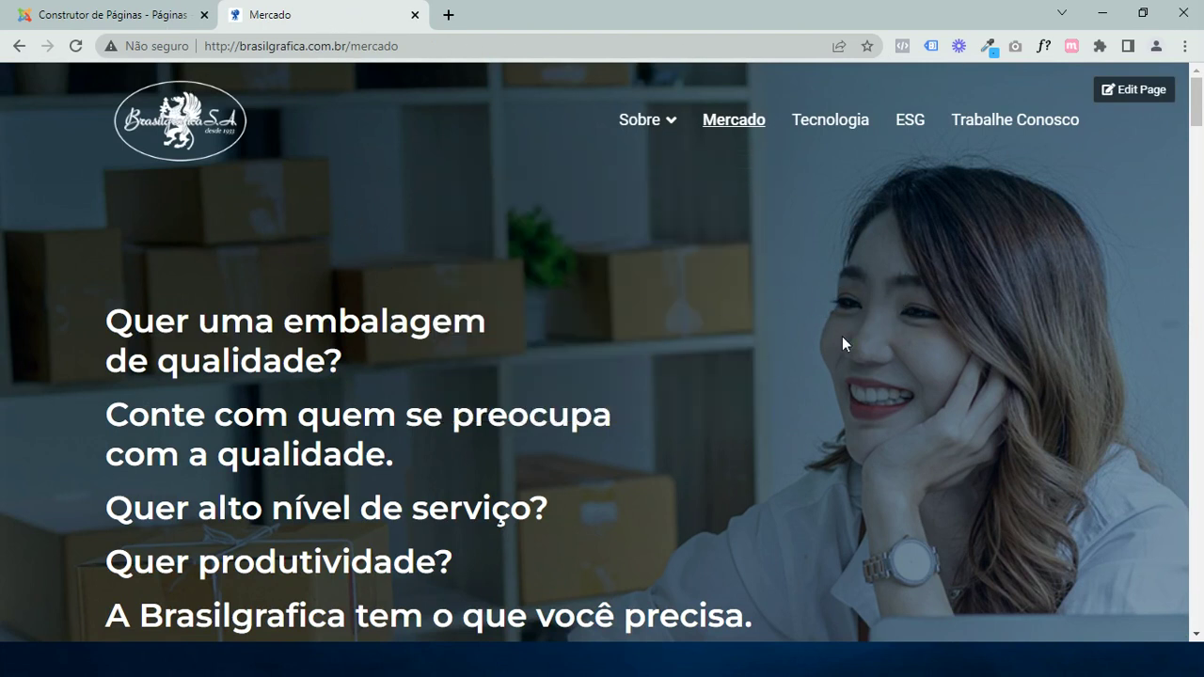
{"action": "scroll", "coordinate": [907, 381], "scroll_direction": "down", "scroll_amount": 3}
{"action": "scroll", "coordinate": [906, 381], "scroll_direction": "up", "scroll_amount": 3}
Try to open the Mercado page from the page list in the Joomla administration
{"action": "left_click", "coordinate": [118, 15]}
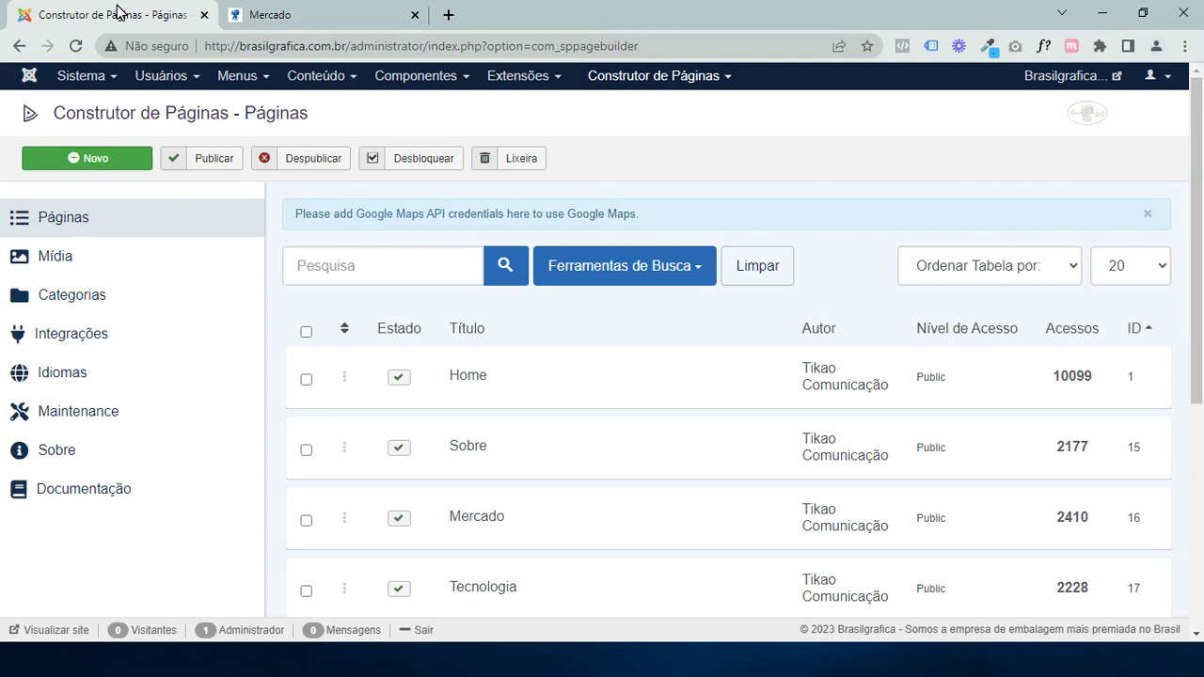
{"action": "left_click", "coordinate": [322, 17]}
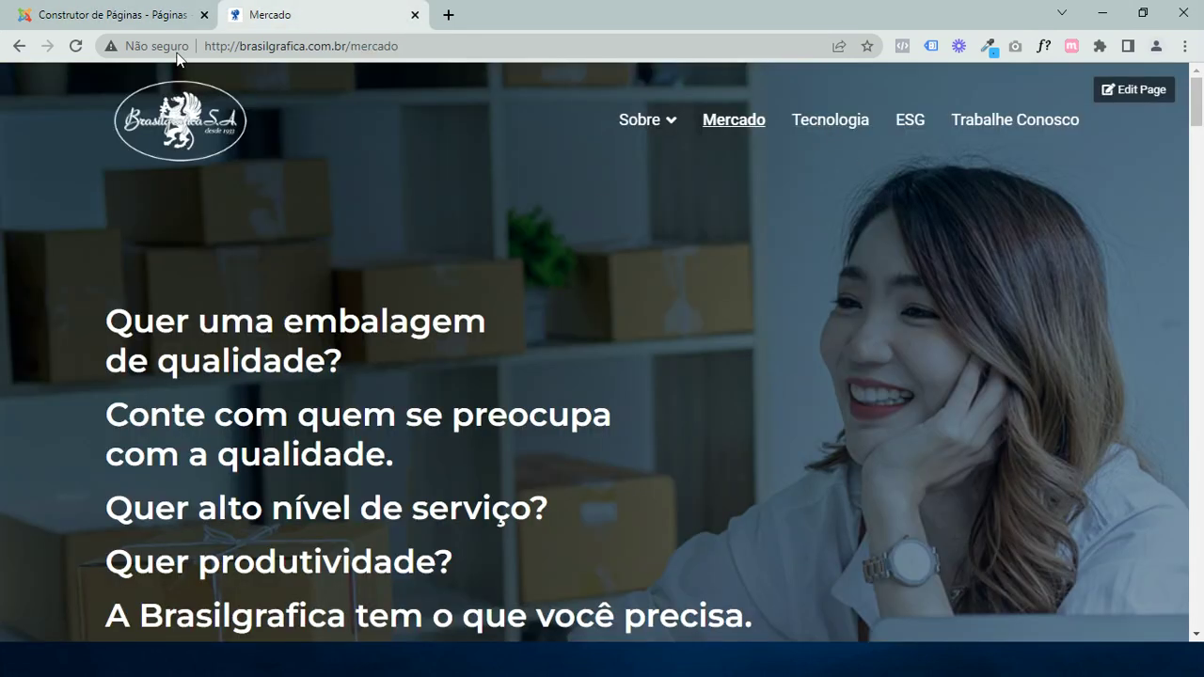
{"action": "left_click", "coordinate": [100, 11]}
{"action": "scroll", "coordinate": [427, 357], "scroll_direction": "down", "scroll_amount": 2}
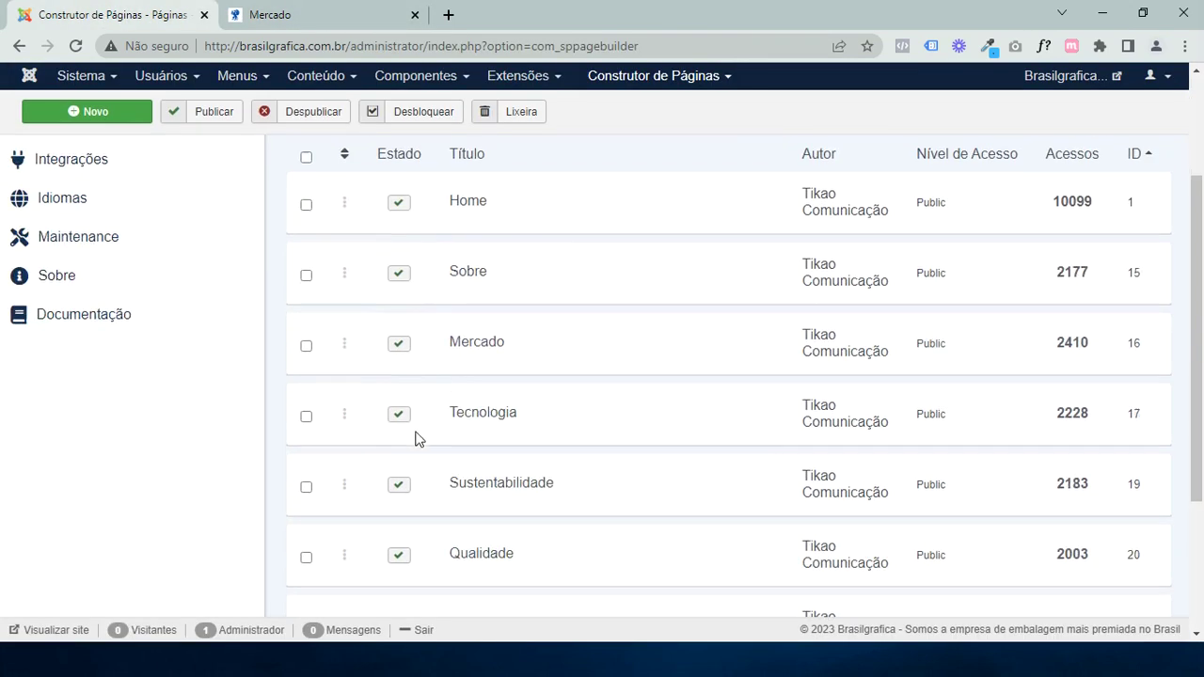
{"action": "left_click", "coordinate": [477, 346]}
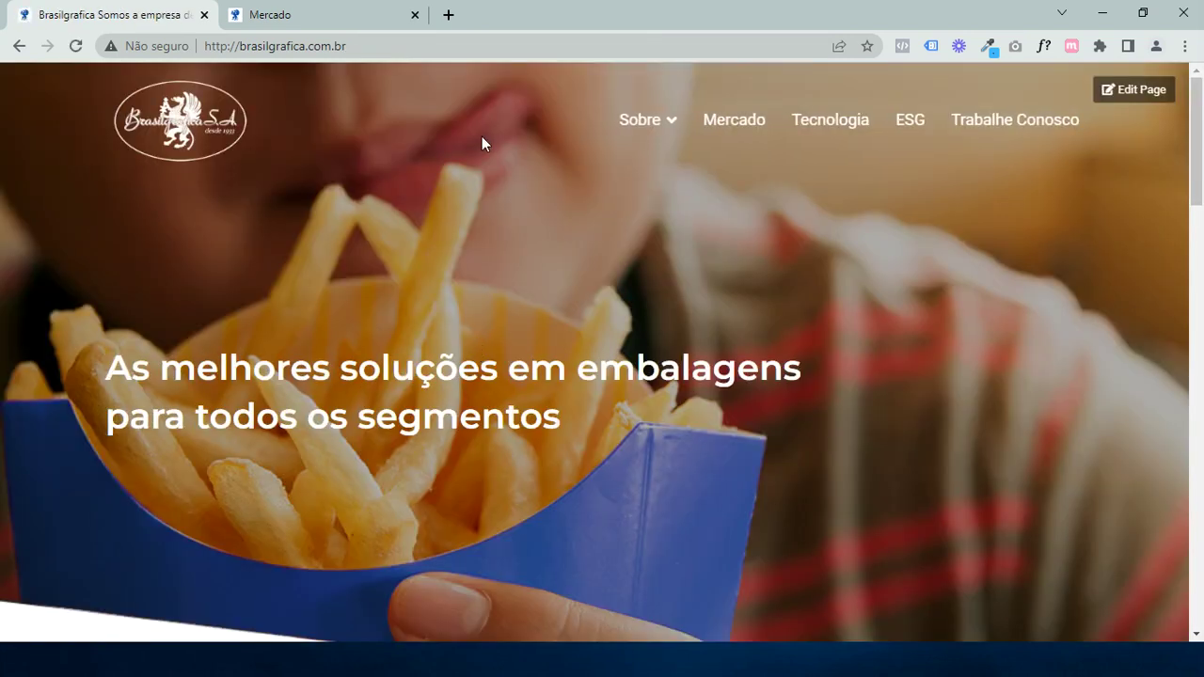
{"action": "left_click", "coordinate": [320, 14]}
{"action": "left_click", "coordinate": [143, 21]}
{"action": "left_click", "coordinate": [339, 14]}
{"action": "left_click", "coordinate": [103, 14]}
Go to the site's Joomla administrator login page at brasilgrafica.com.br/administrator/?tws
{"action": "left_click", "coordinate": [430, 54]}
{"action": "type", "text": "ad"}
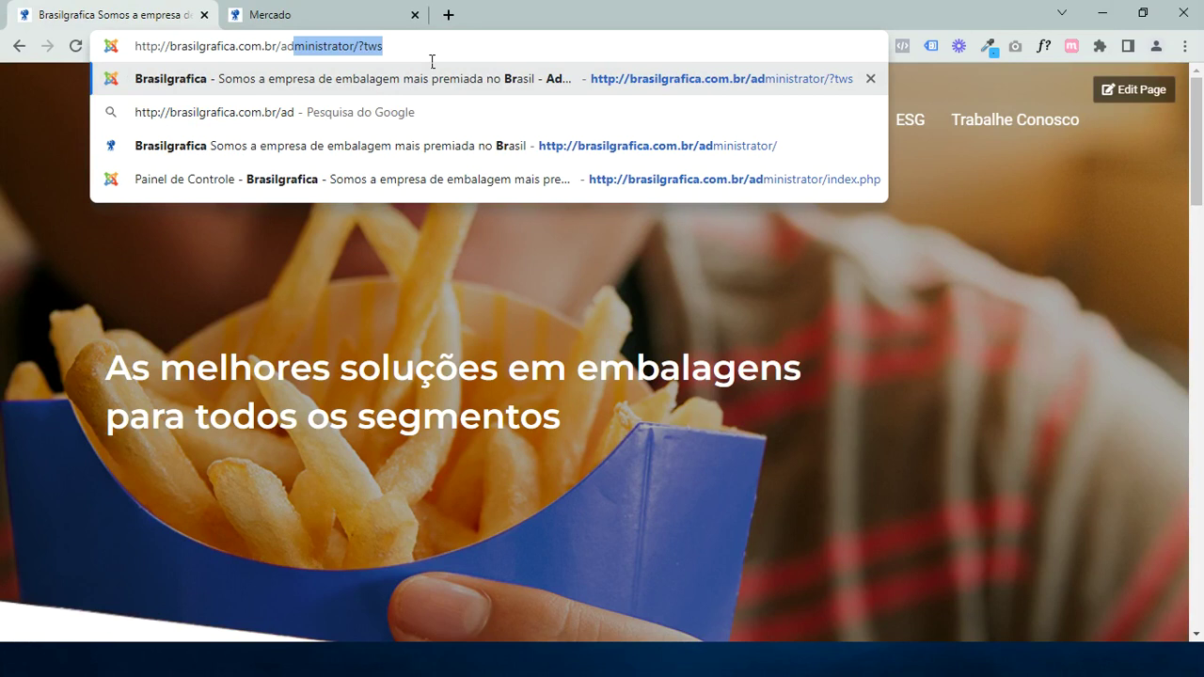
{"action": "key", "text": "Return"}
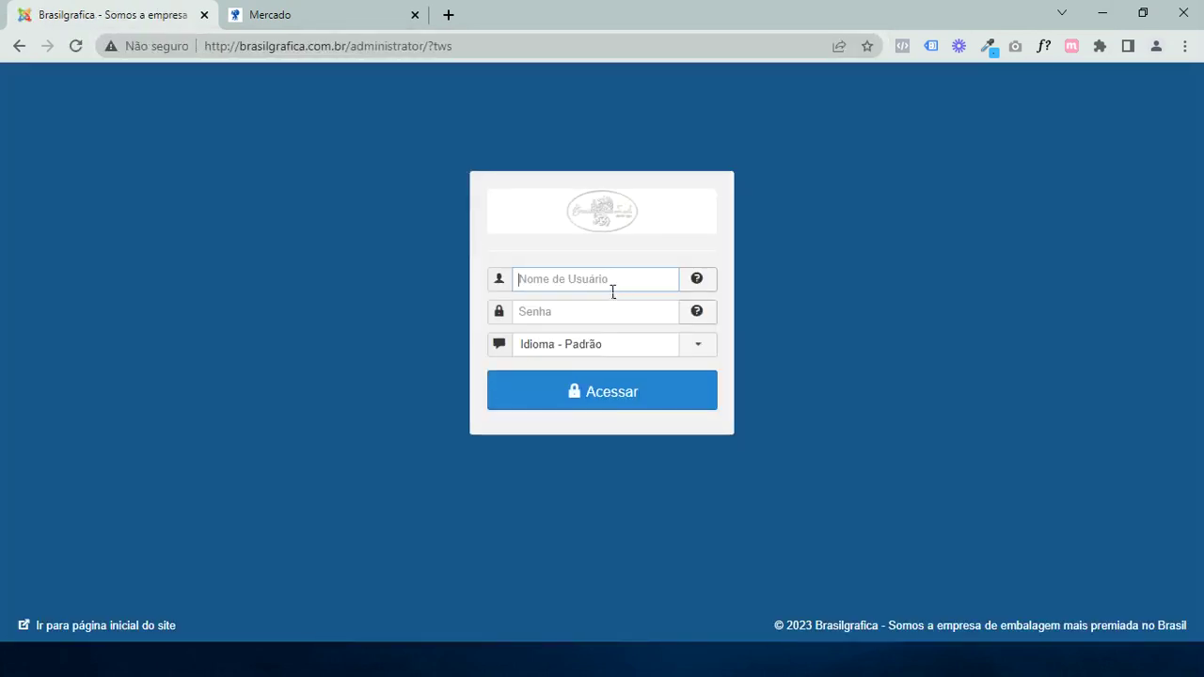
Log in to the Joomla administration by entering the account's username and password
{"action": "left_click", "coordinate": [612, 286]}
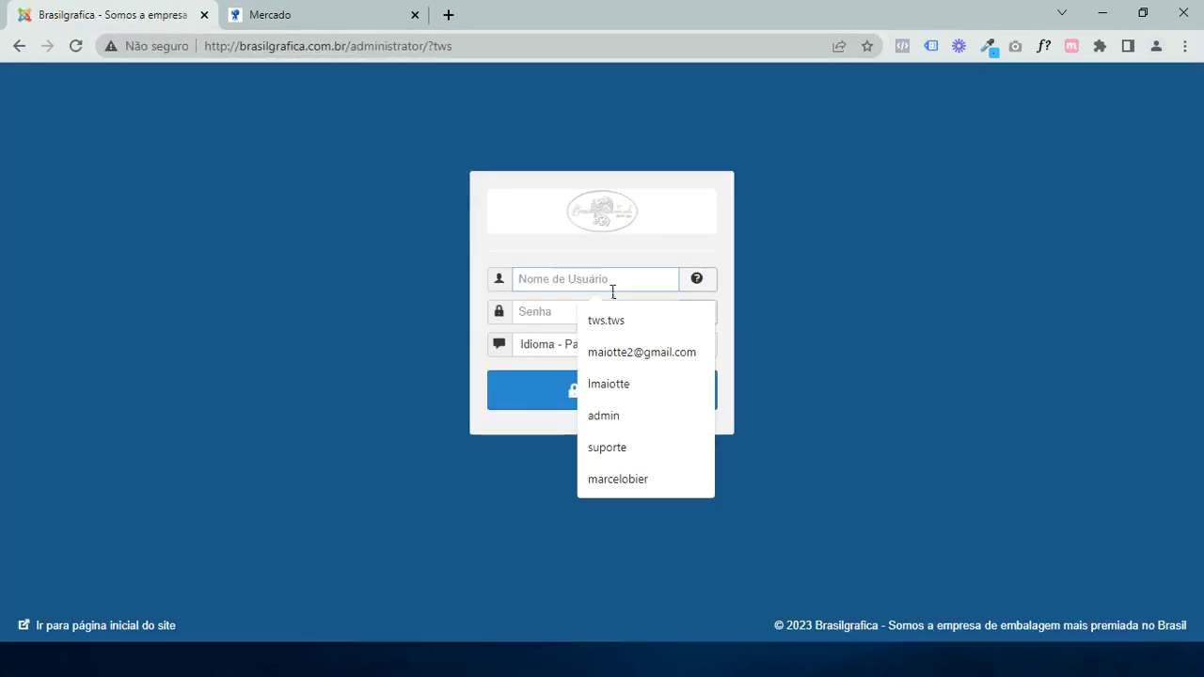
{"action": "type", "text": "brasilgrafica"}
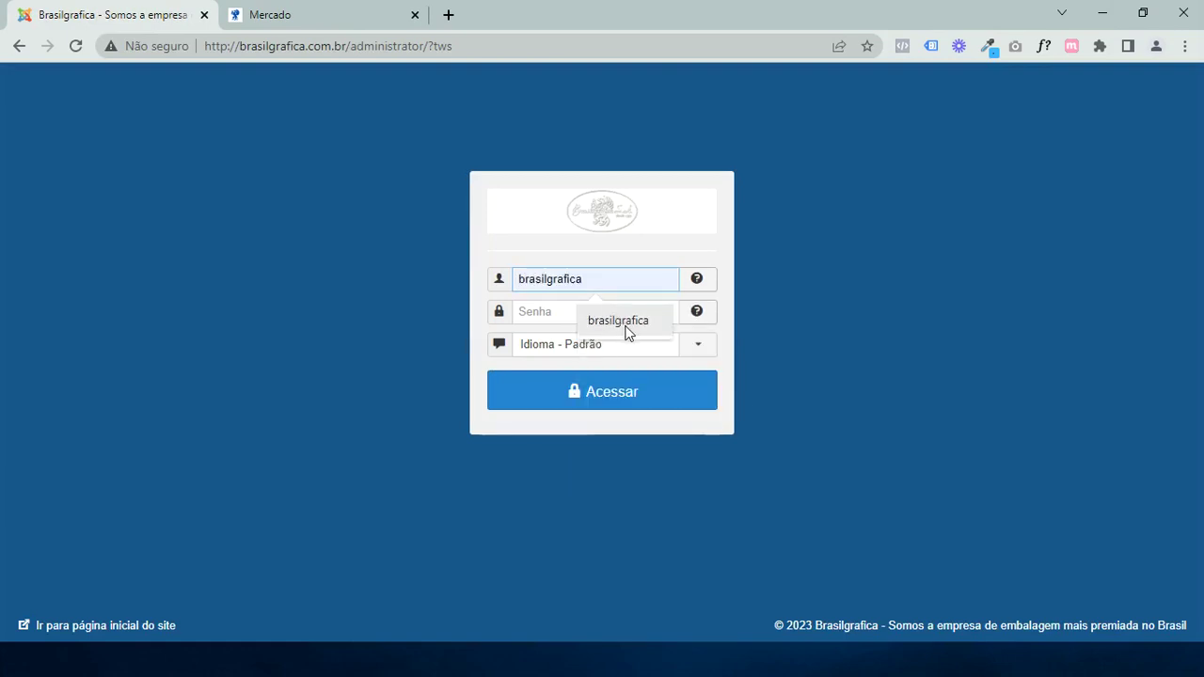
{"action": "left_click", "coordinate": [616, 328]}
{"action": "type", "text": "••••••"}
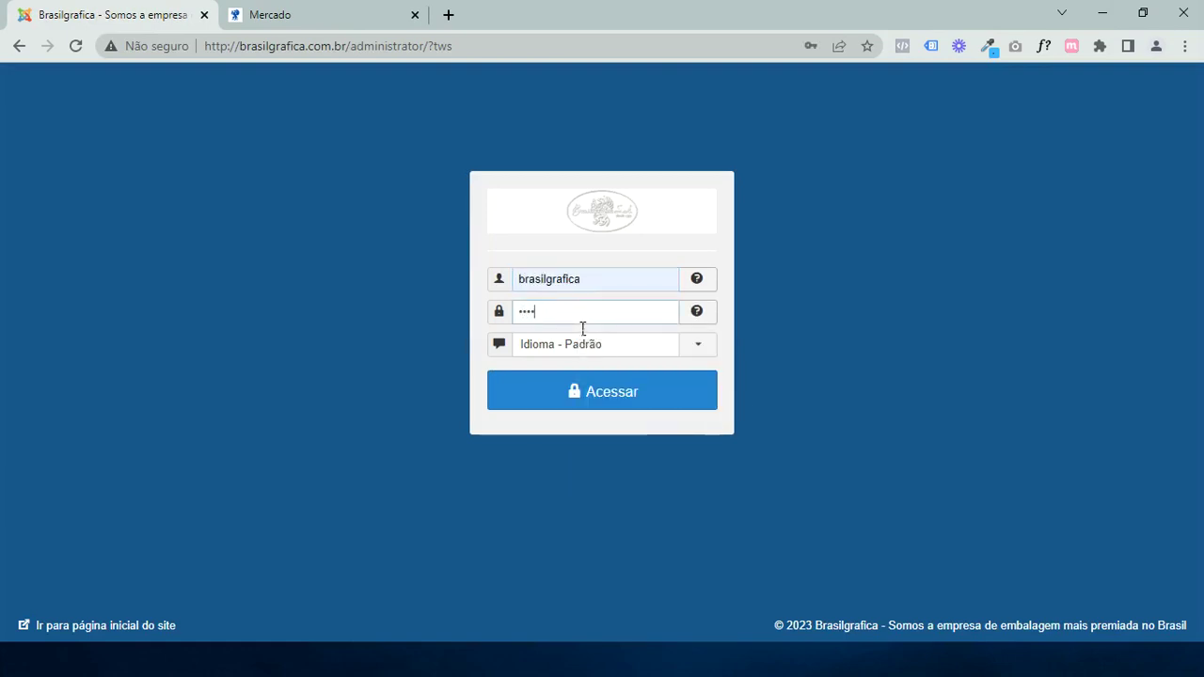
{"action": "type", "text": "•••••••••••••"}
{"action": "key", "text": "Return"}
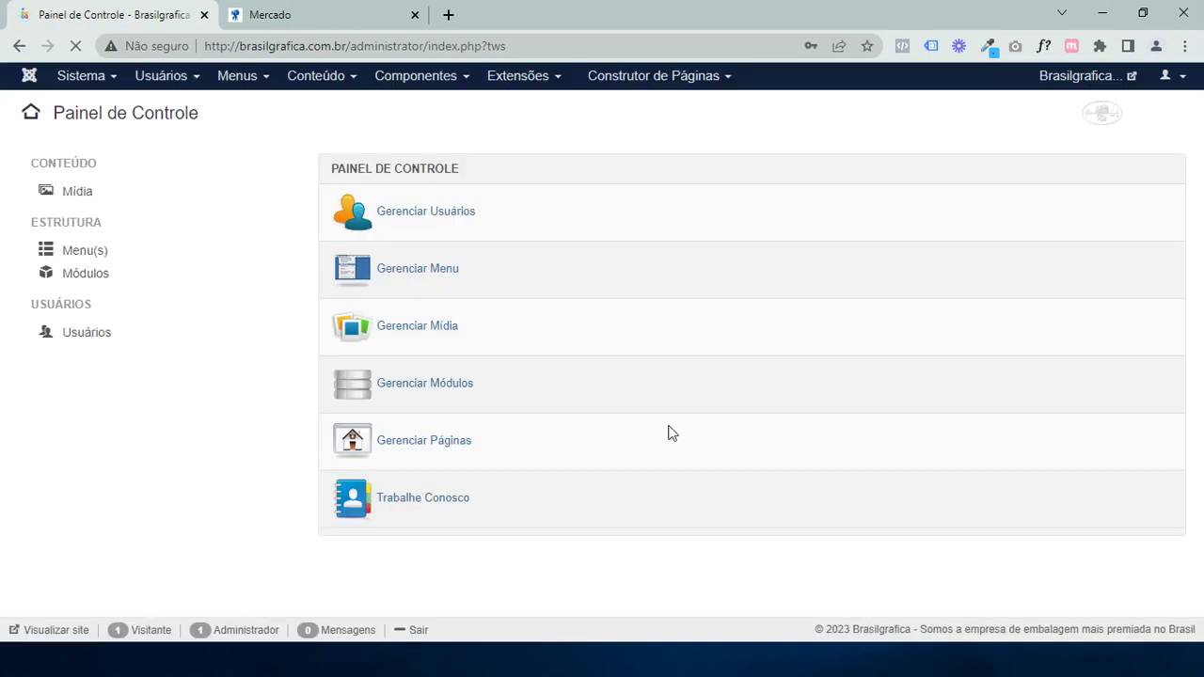
Open the page management list from the control panel and open the Mercado page for editing
{"action": "left_click", "coordinate": [452, 448]}
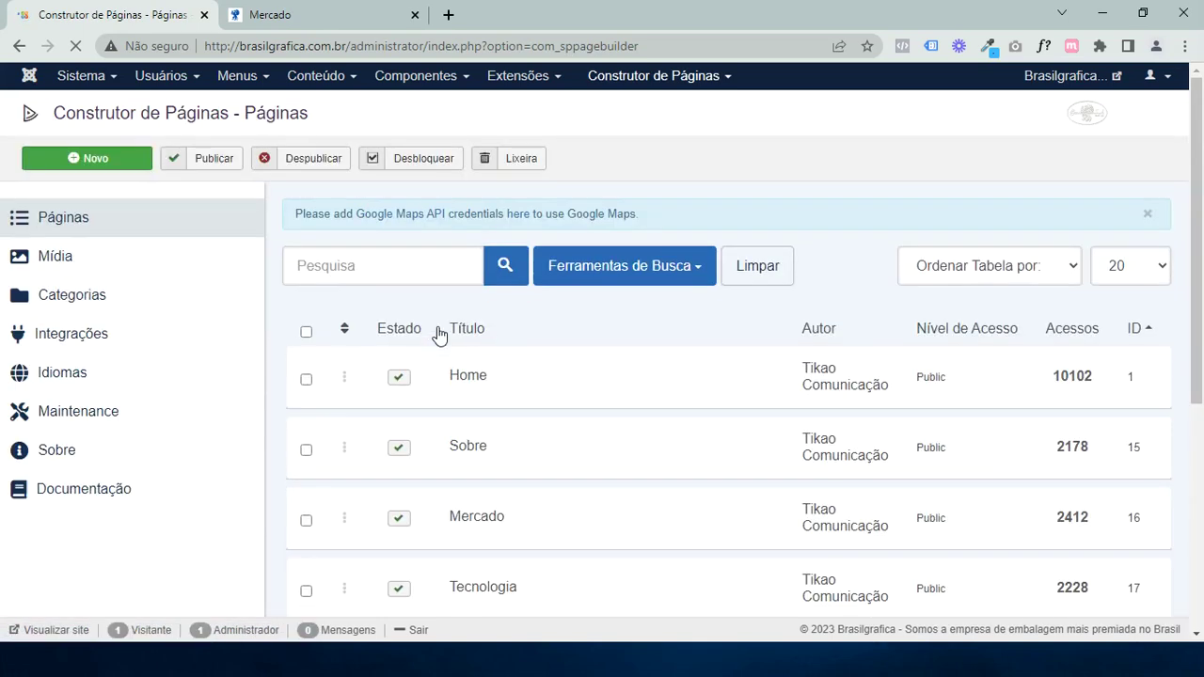
{"action": "scroll", "coordinate": [438, 336], "scroll_direction": "down", "scroll_amount": 3}
{"action": "mouse_move", "coordinate": [491, 260]}
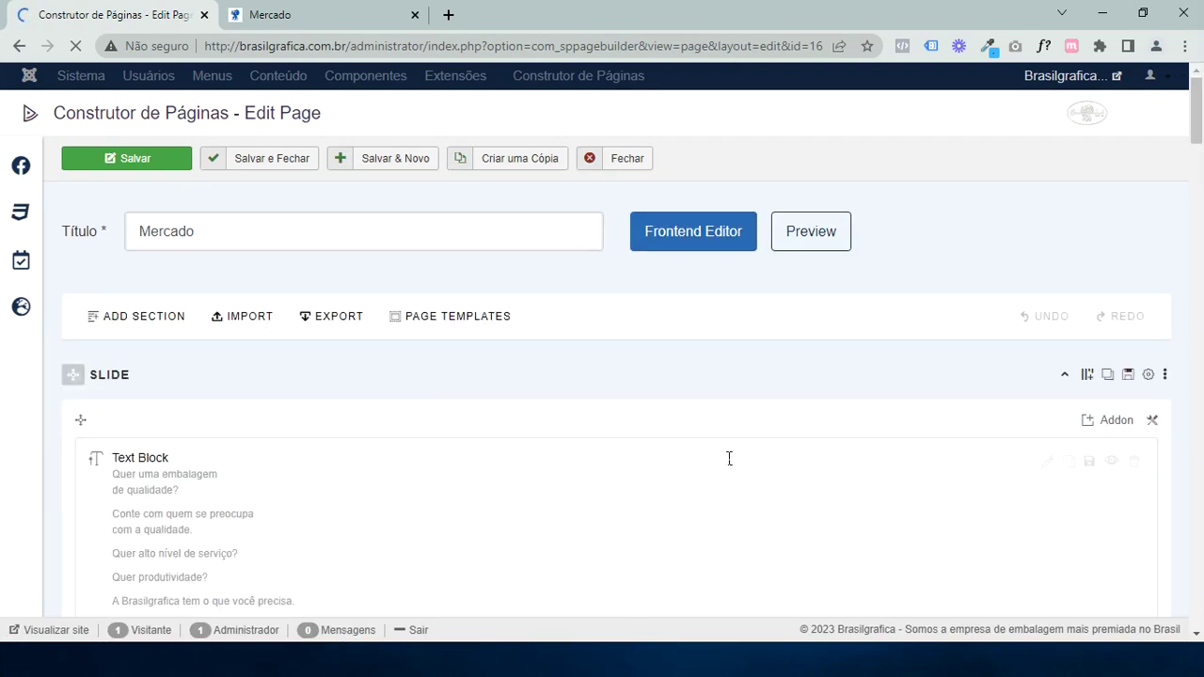
Compare the Slide and Mercado de Atuação sections in the backend page editor with the live Mercado page
{"action": "scroll", "coordinate": [729, 458], "scroll_direction": "down", "scroll_amount": 6}
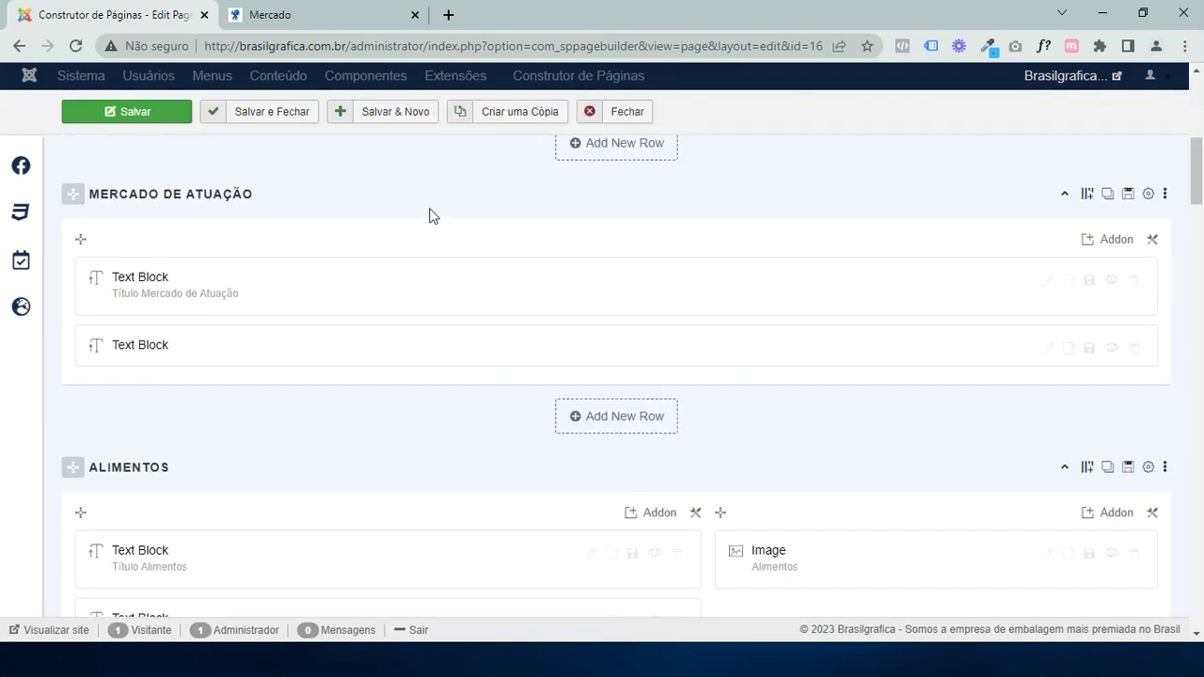
{"action": "scroll", "coordinate": [398, 430], "scroll_direction": "up", "scroll_amount": 6}
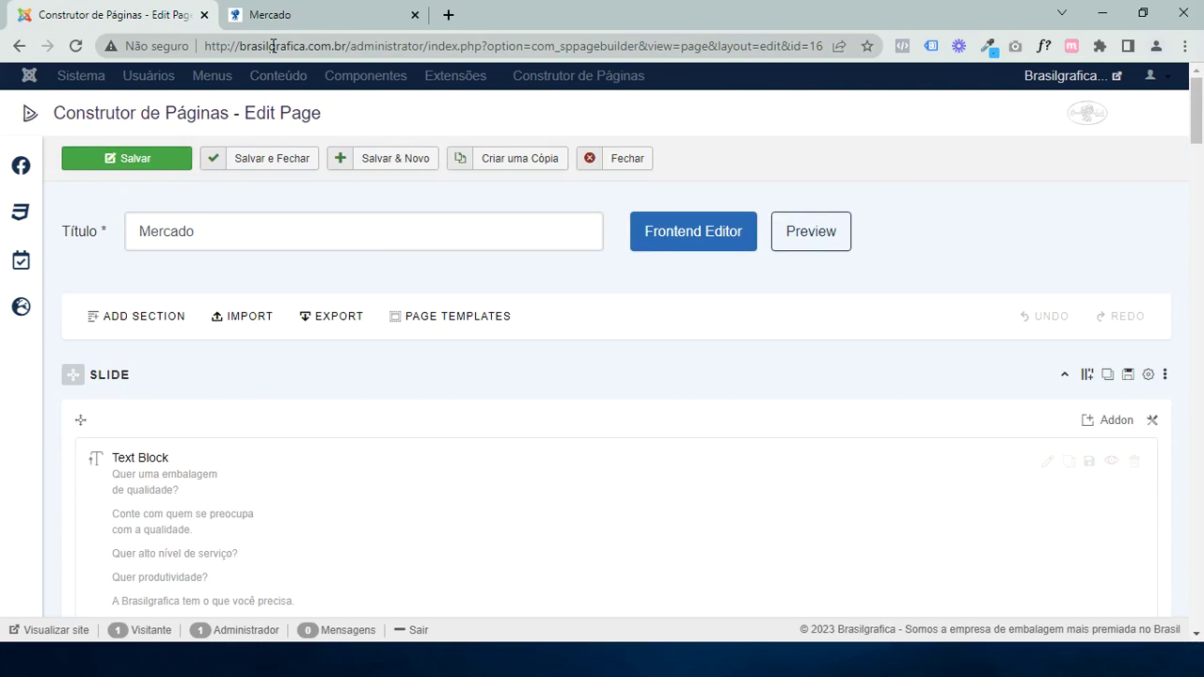
{"action": "left_click", "coordinate": [270, 14]}
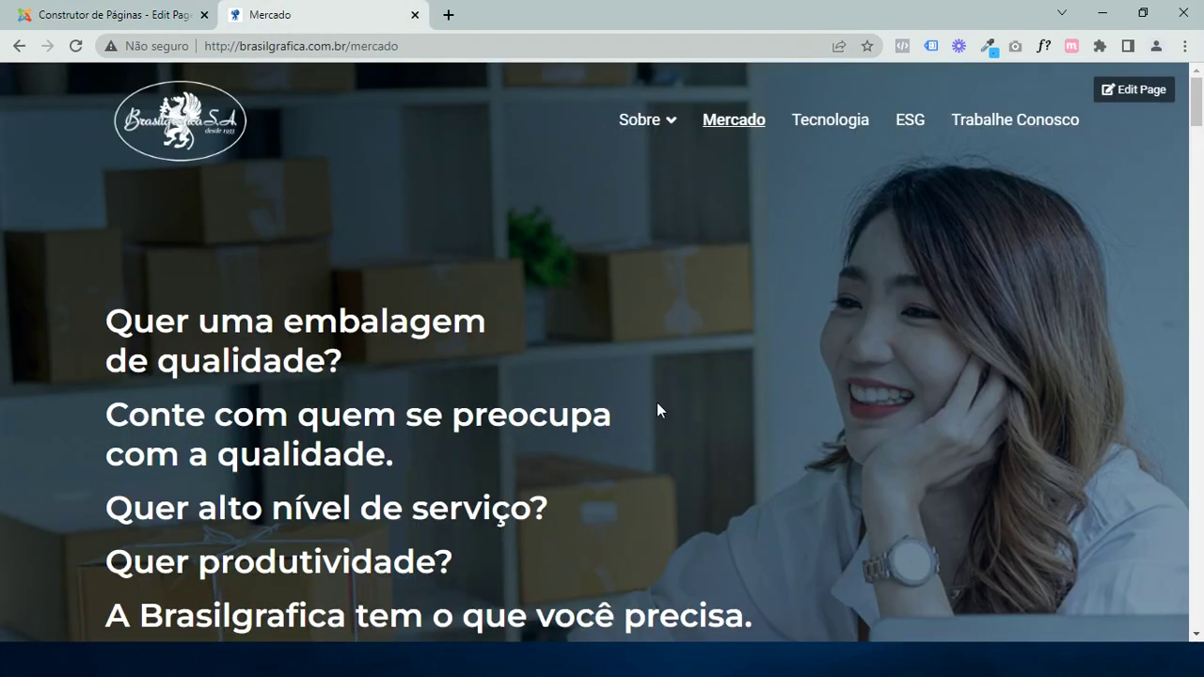
{"action": "left_click", "coordinate": [111, 14]}
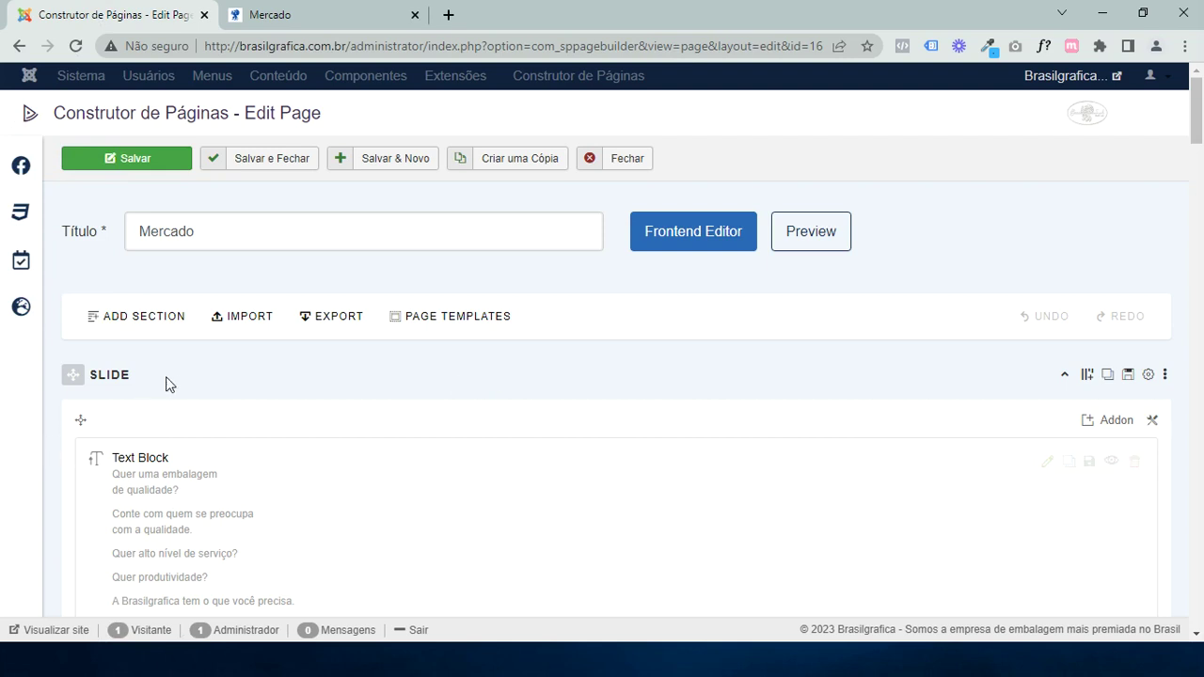
{"action": "left_click_drag", "start_coordinate": [166, 380], "coordinate": [100, 378]}
{"action": "scroll", "coordinate": [335, 446], "scroll_direction": "down", "scroll_amount": 3}
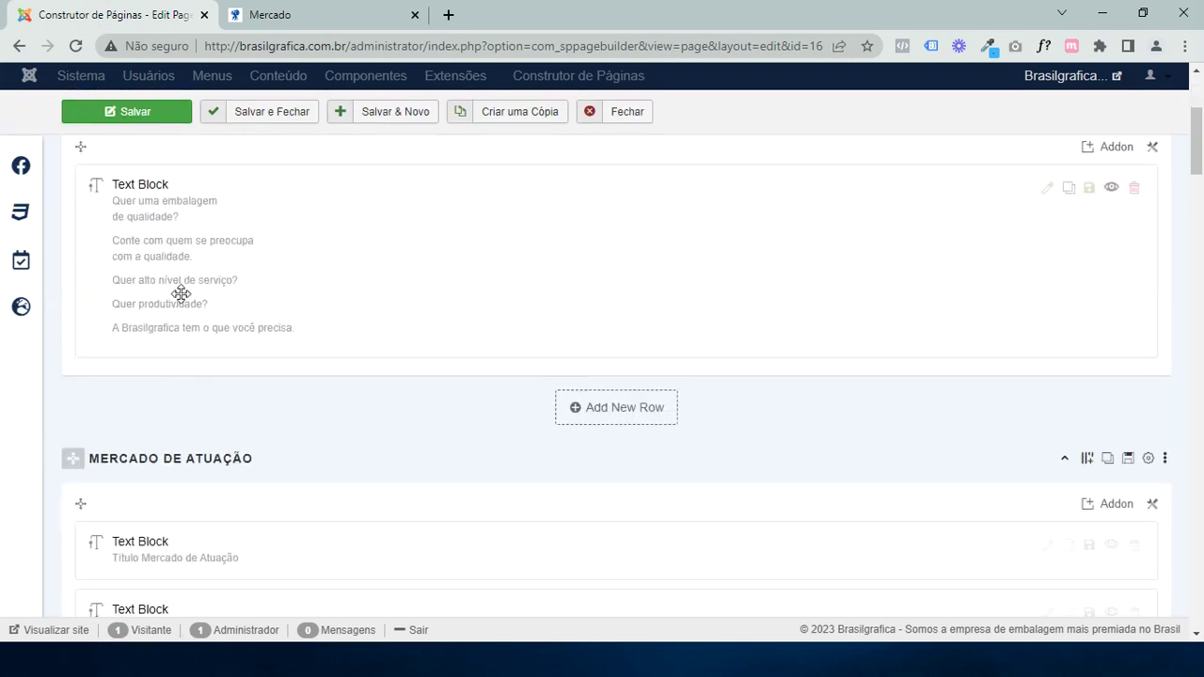
{"action": "left_click", "coordinate": [381, 11]}
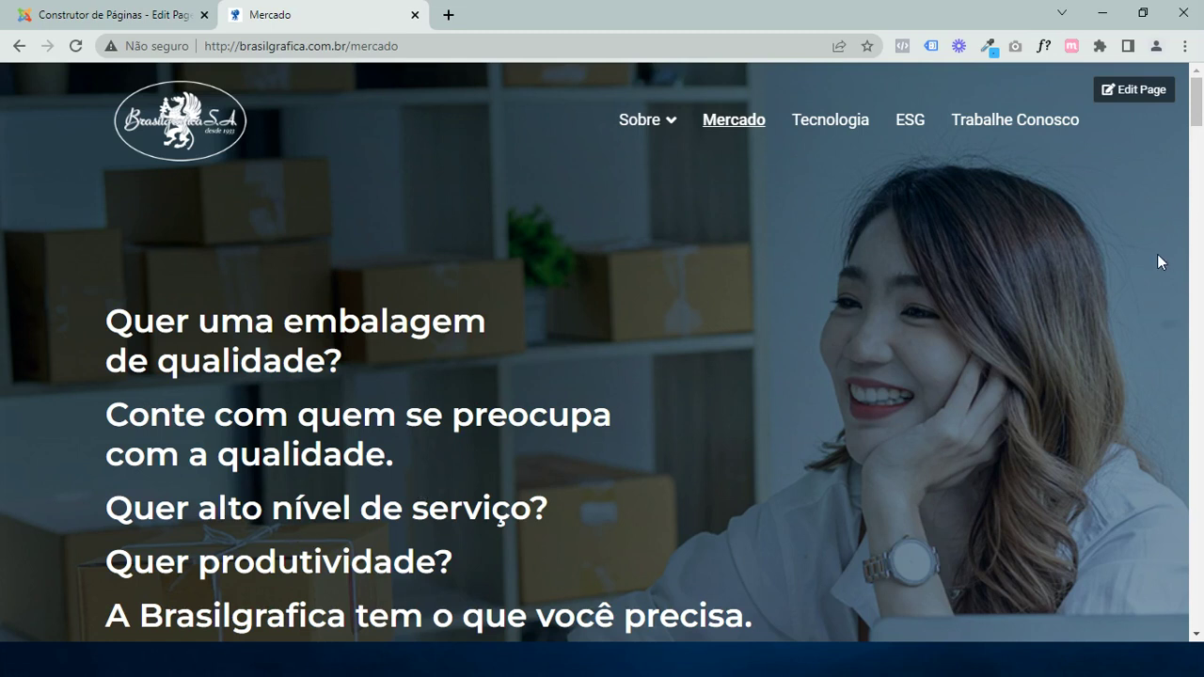
{"action": "left_click", "coordinate": [99, 11]}
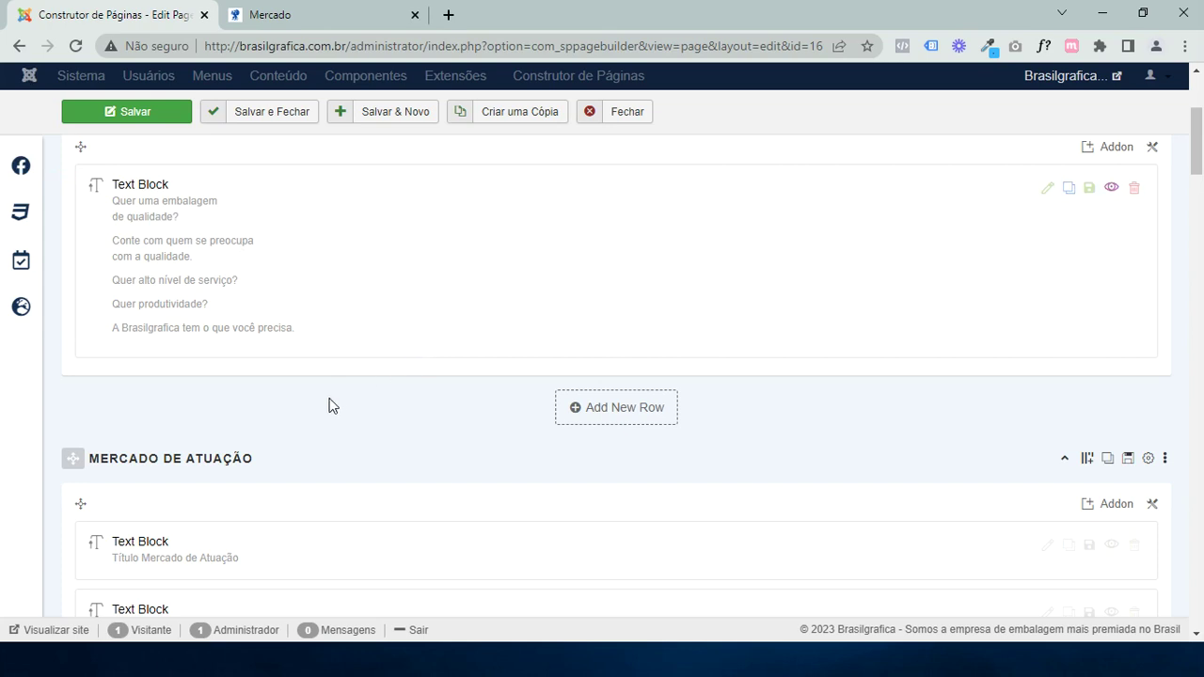
{"action": "scroll", "coordinate": [328, 404], "scroll_direction": "up", "scroll_amount": 3}
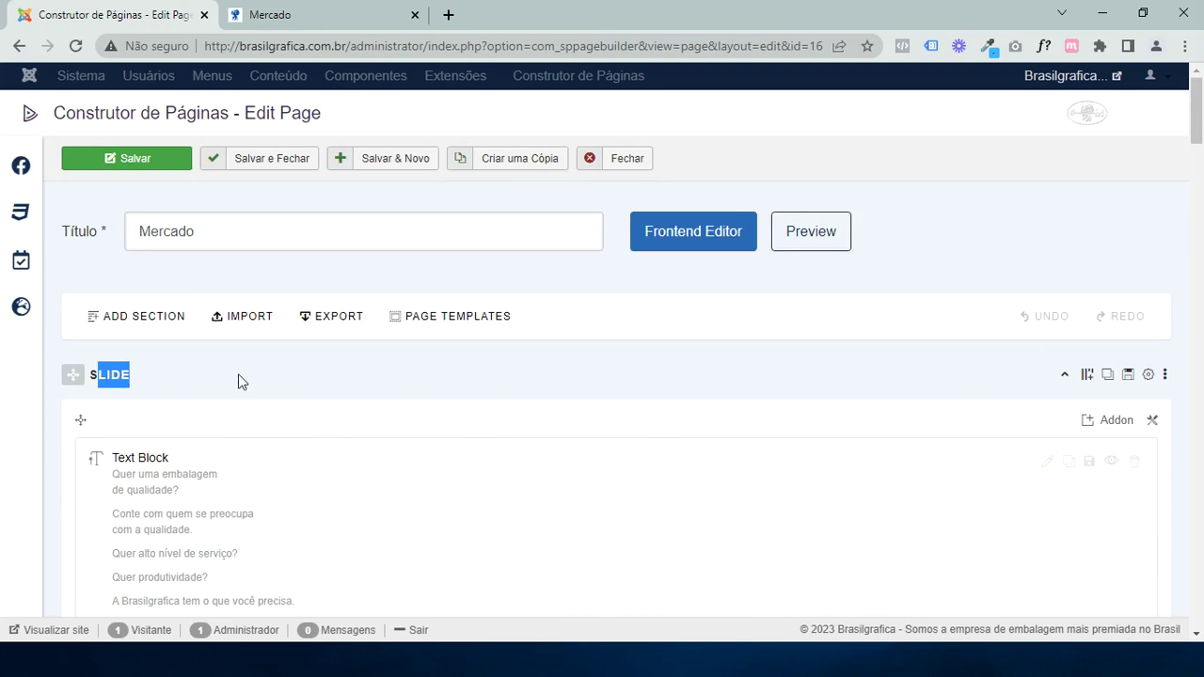
{"action": "left_click", "coordinate": [282, 14]}
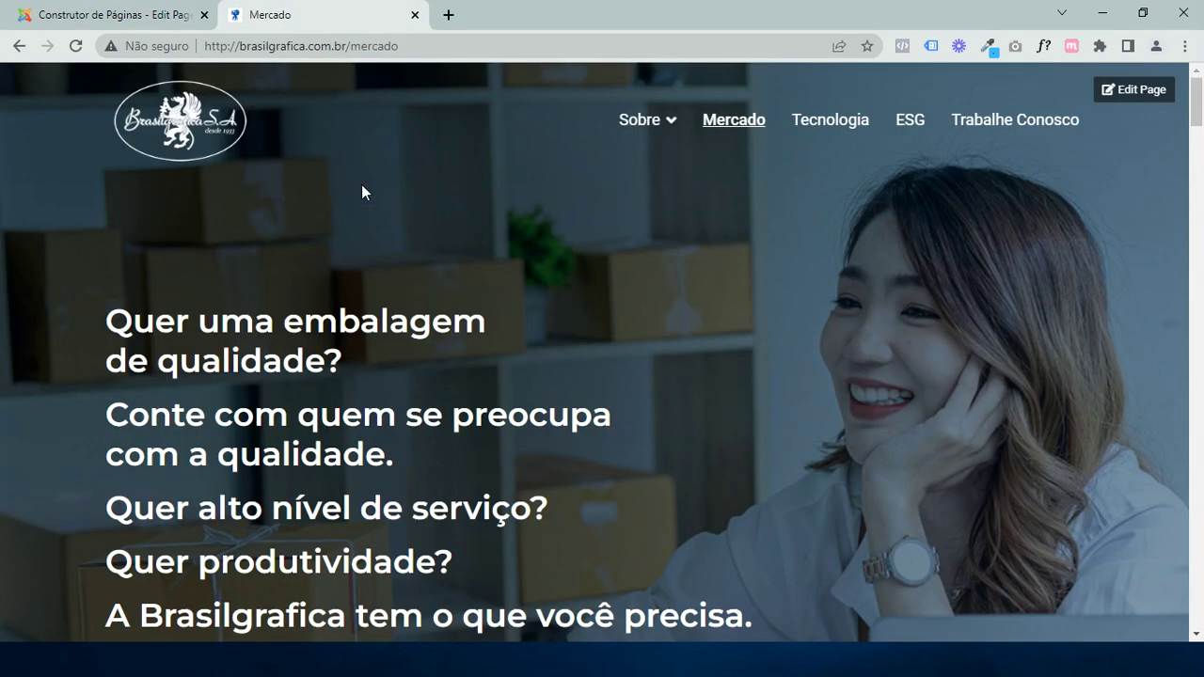
{"action": "left_click", "coordinate": [132, 15]}
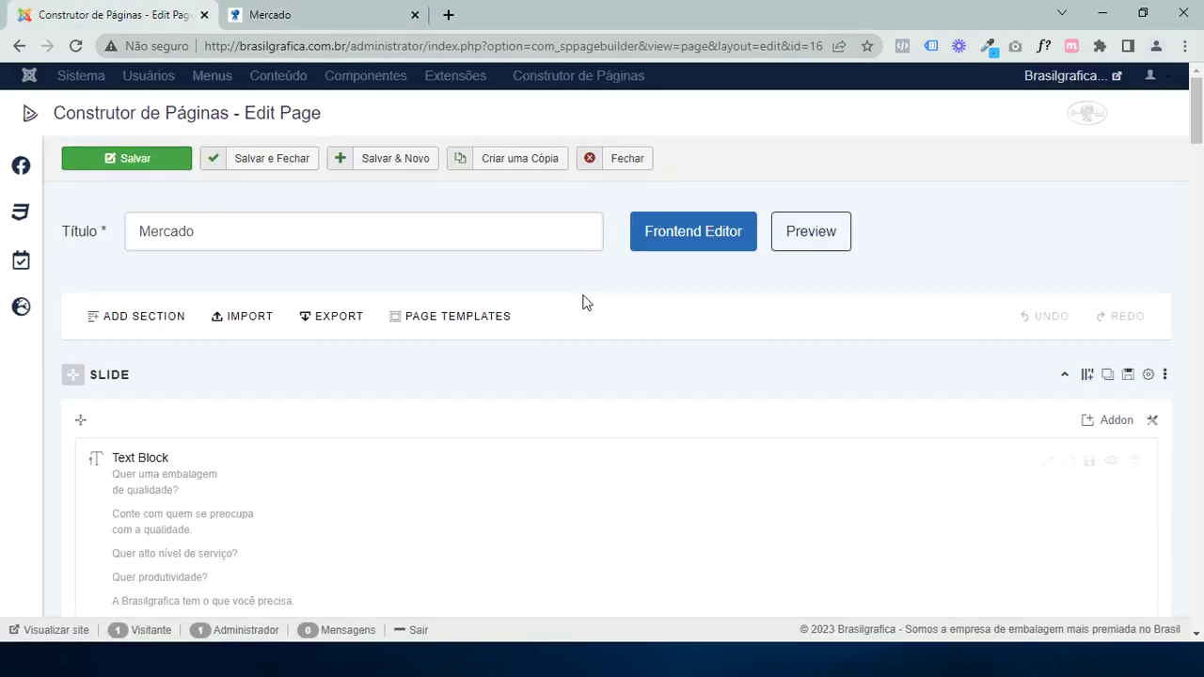
Find the background image in the Slide row's style options and open it in a new browser tab
{"action": "left_click", "coordinate": [1164, 376]}
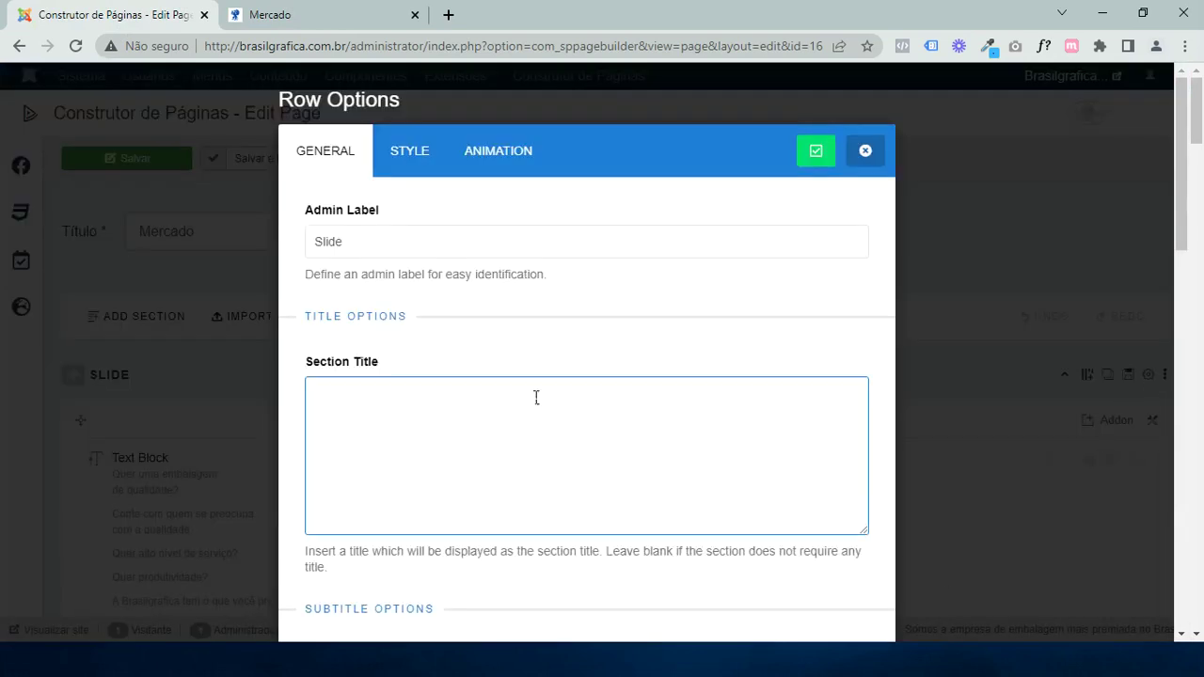
{"action": "left_click", "coordinate": [416, 156]}
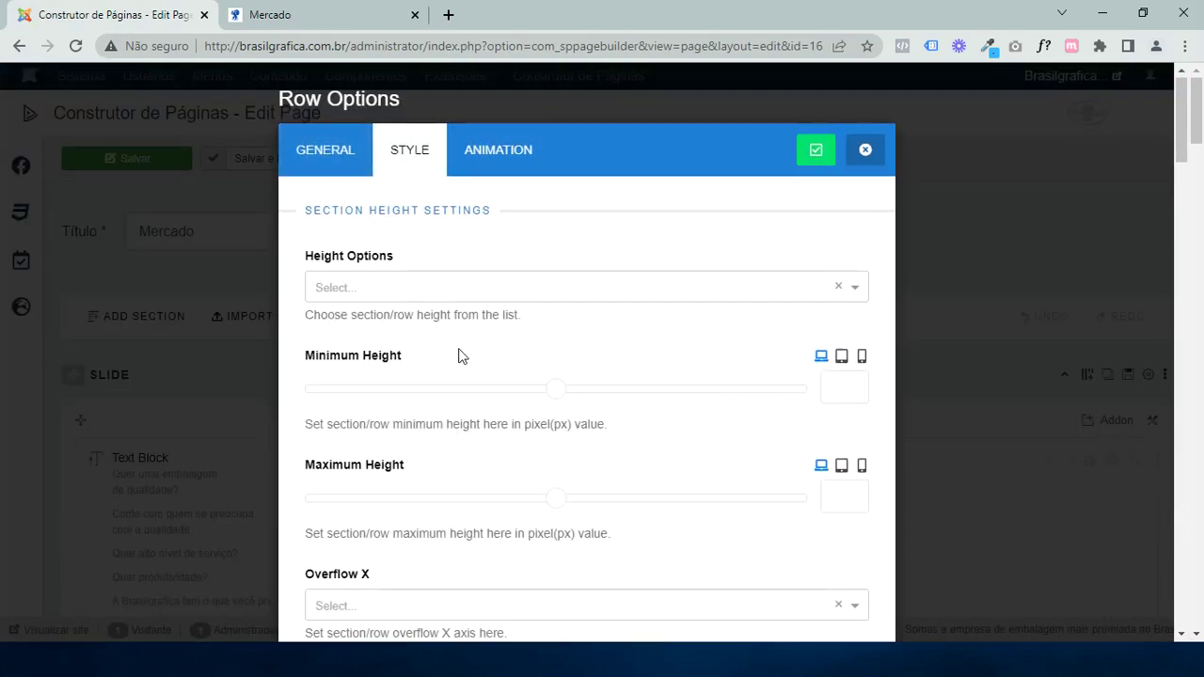
{"action": "scroll", "coordinate": [460, 355], "scroll_direction": "down", "scroll_amount": 14}
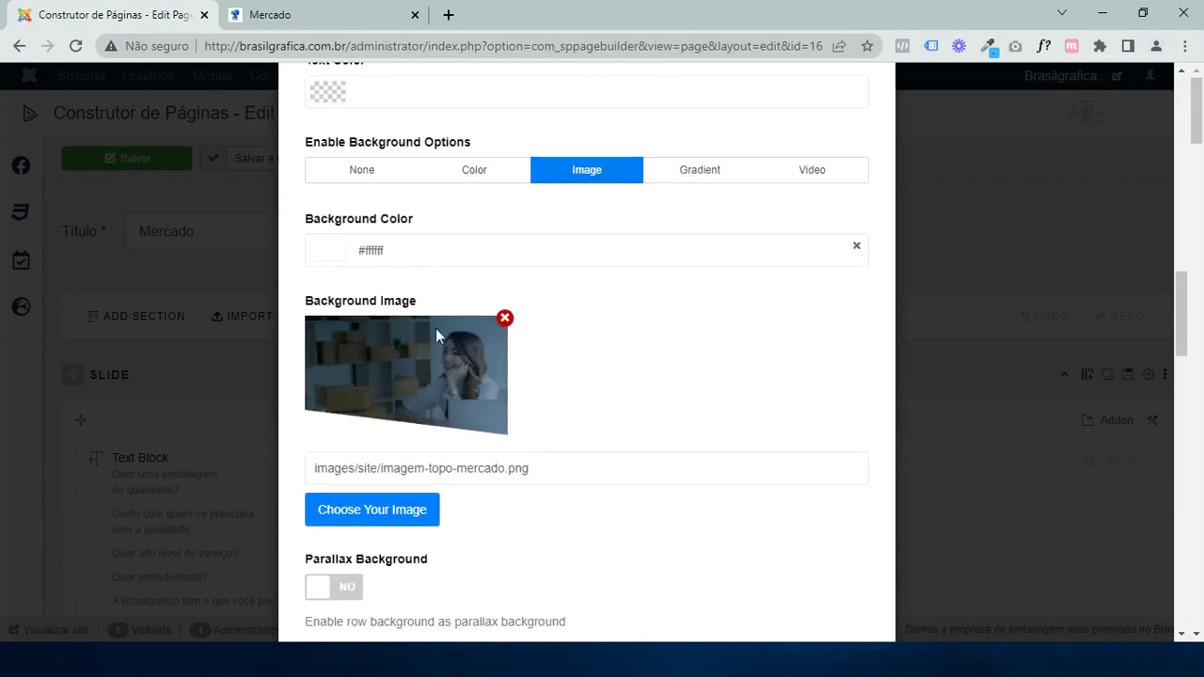
{"action": "right_click", "coordinate": [383, 374]}
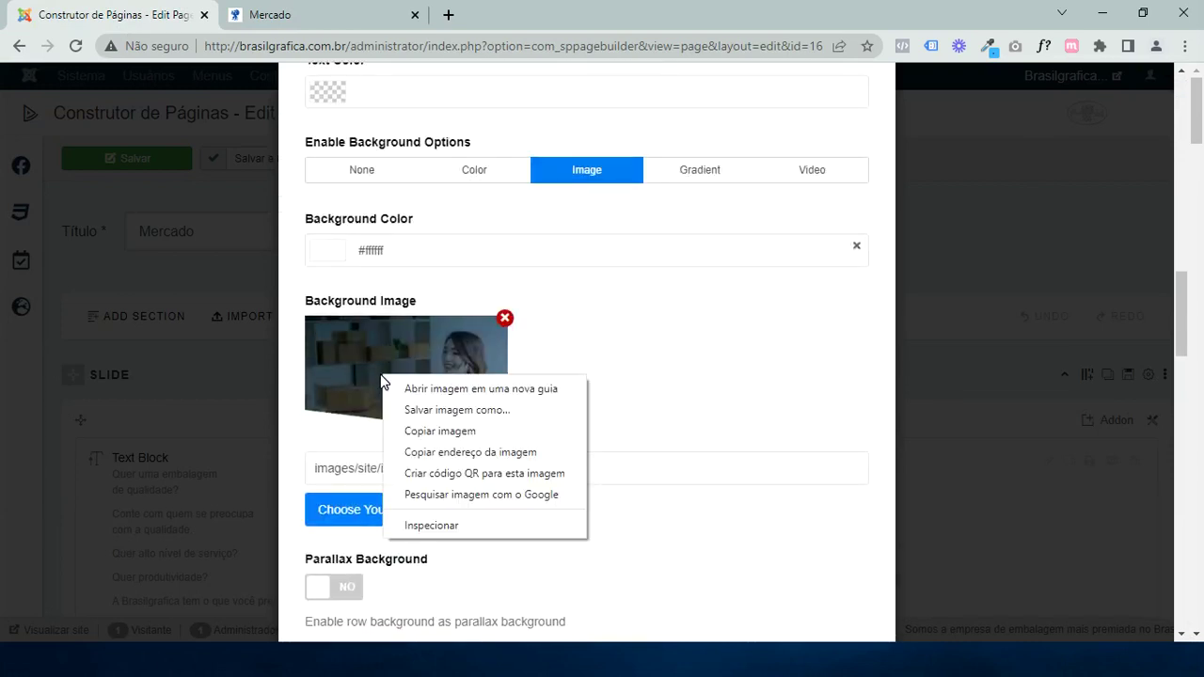
{"action": "left_click", "coordinate": [461, 389]}
Compare imagem-topo-mercado.png with the live Mercado banner, close the image and return to the Slide row's options
{"action": "key", "text": "ctrl+Tab"}
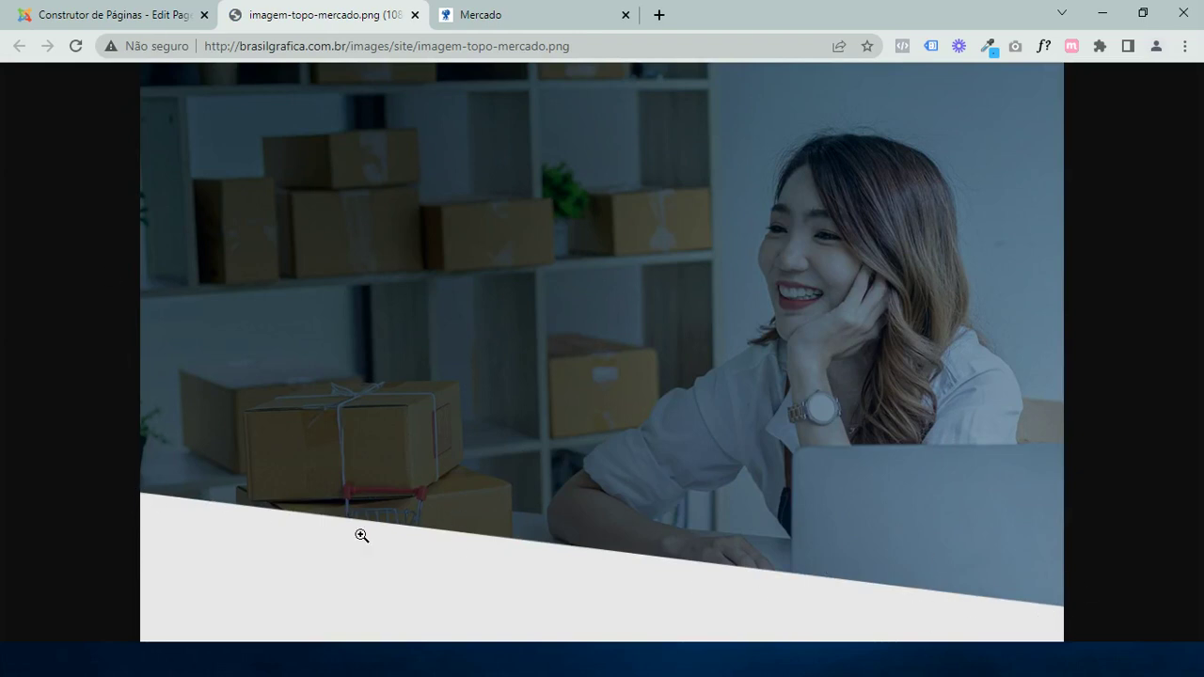
{"action": "left_click", "coordinate": [569, 448]}
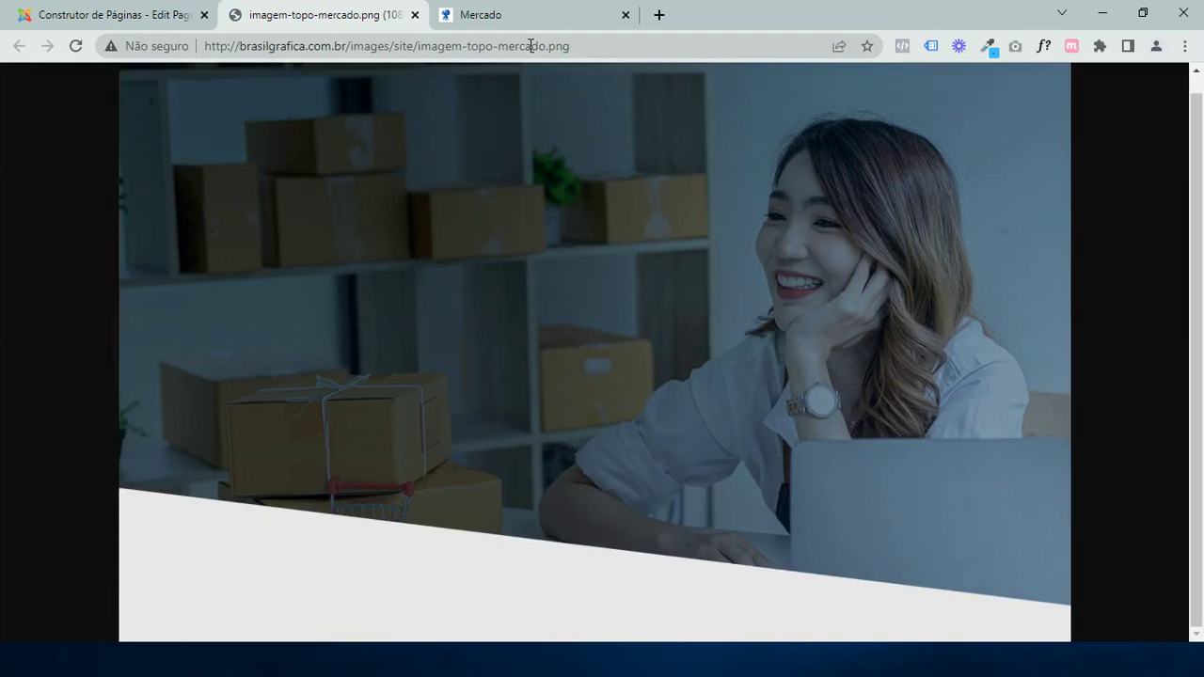
{"action": "left_click", "coordinate": [564, 15]}
{"action": "scroll", "coordinate": [819, 378], "scroll_direction": "down", "scroll_amount": 4}
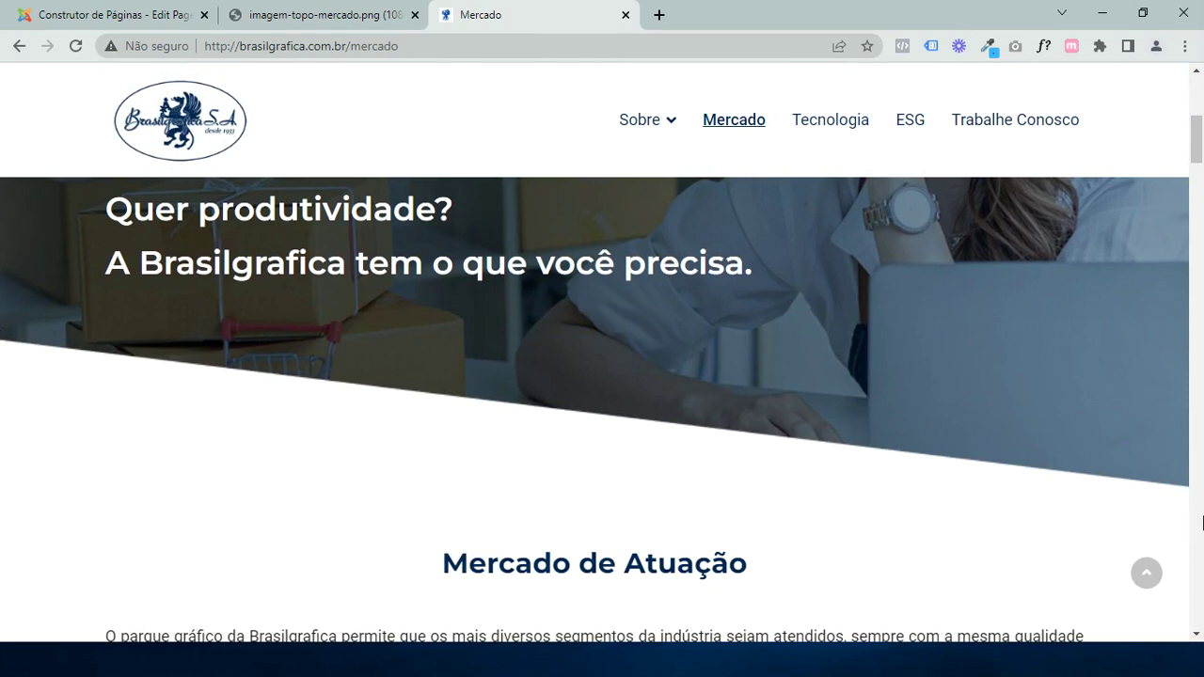
{"action": "left_click", "coordinate": [325, 13]}
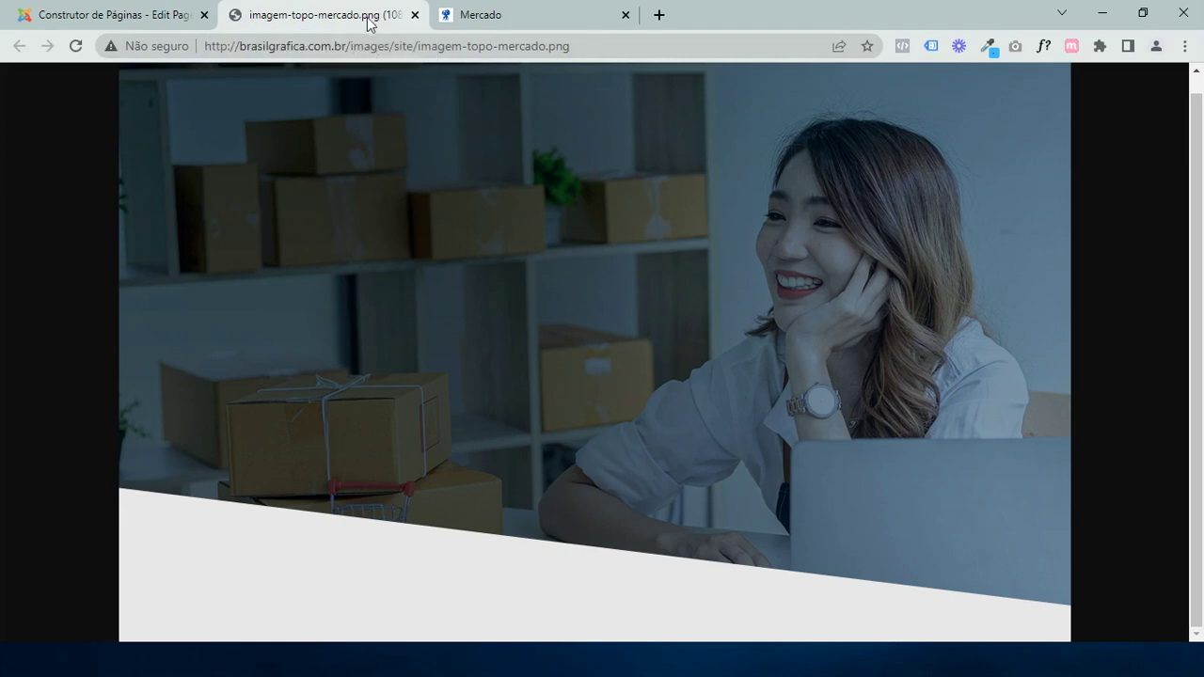
{"action": "left_click", "coordinate": [414, 15]}
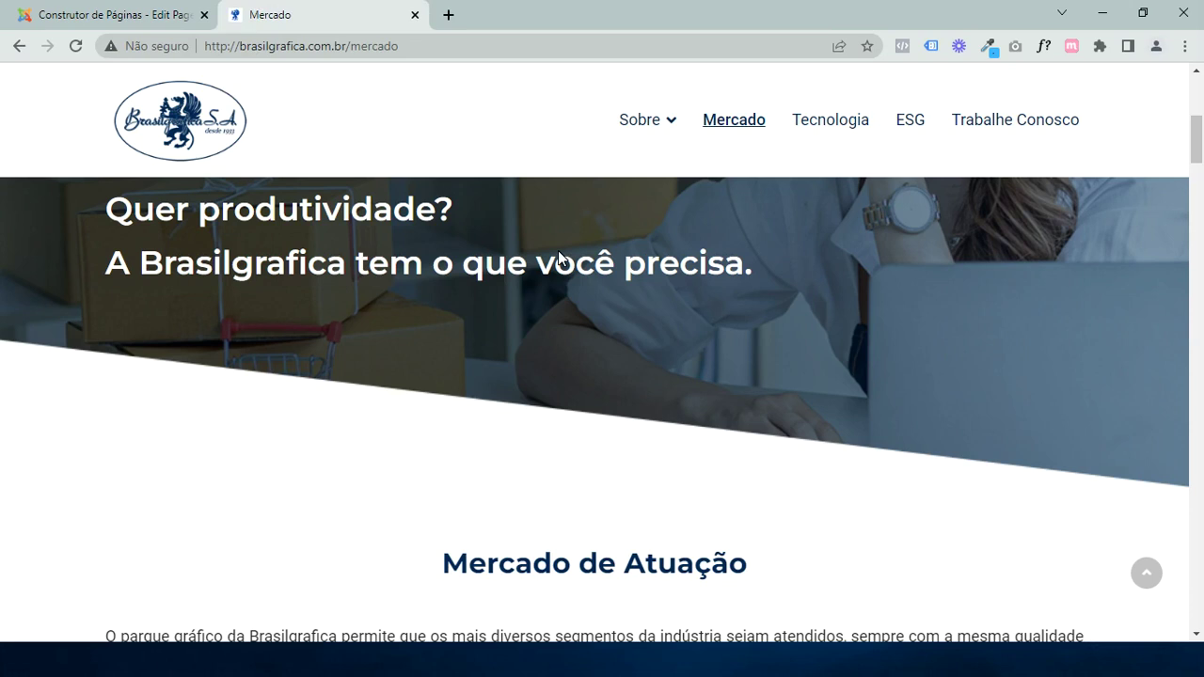
{"action": "left_click", "coordinate": [108, 21]}
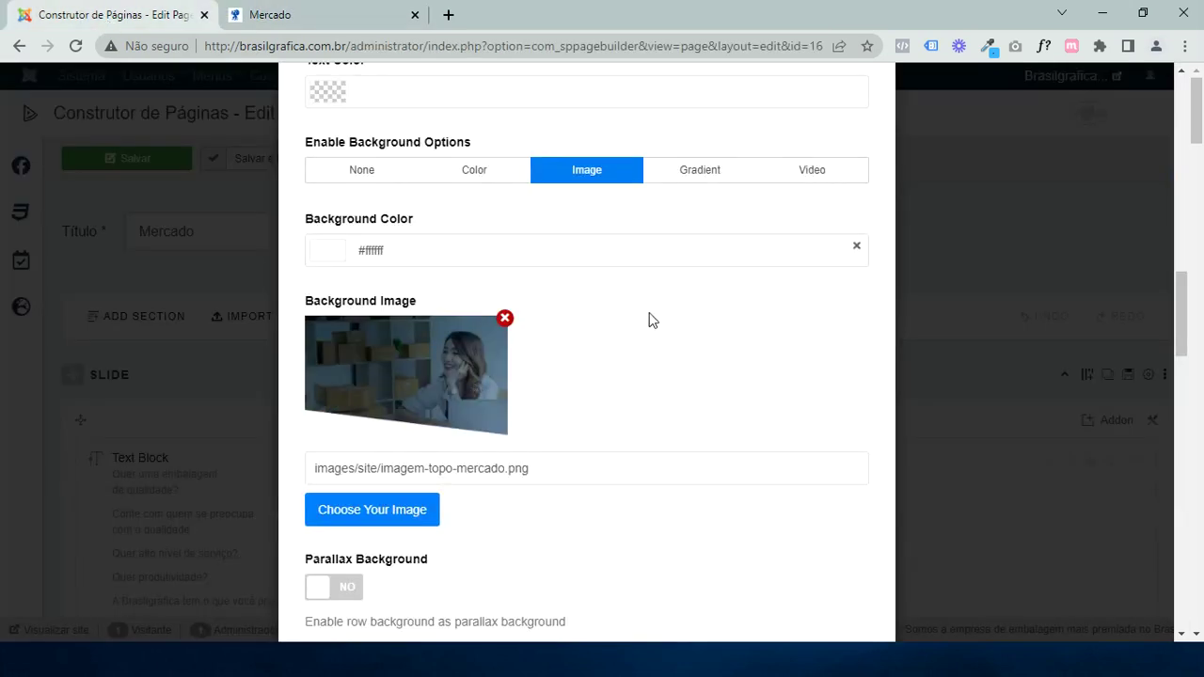
Copy the file path of the Slide row's background image and remove the image from the row
{"action": "triple_click", "coordinate": [560, 487]}
{"action": "key", "text": "ctrl+c"}
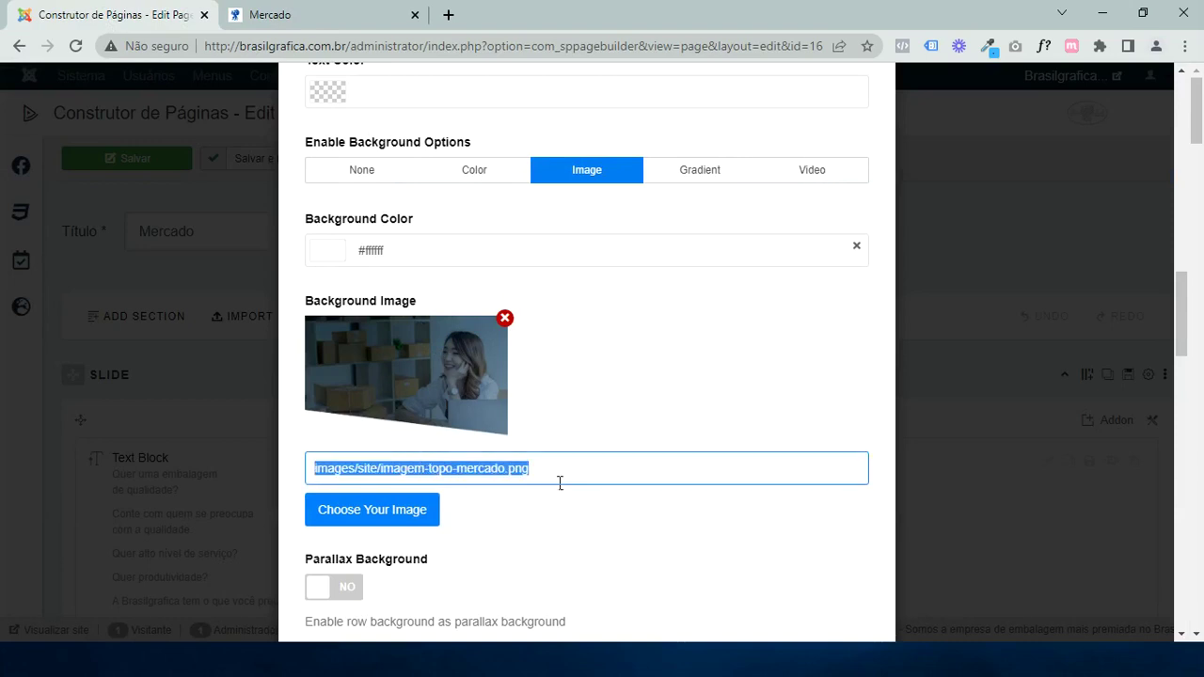
{"action": "left_click", "coordinate": [507, 320]}
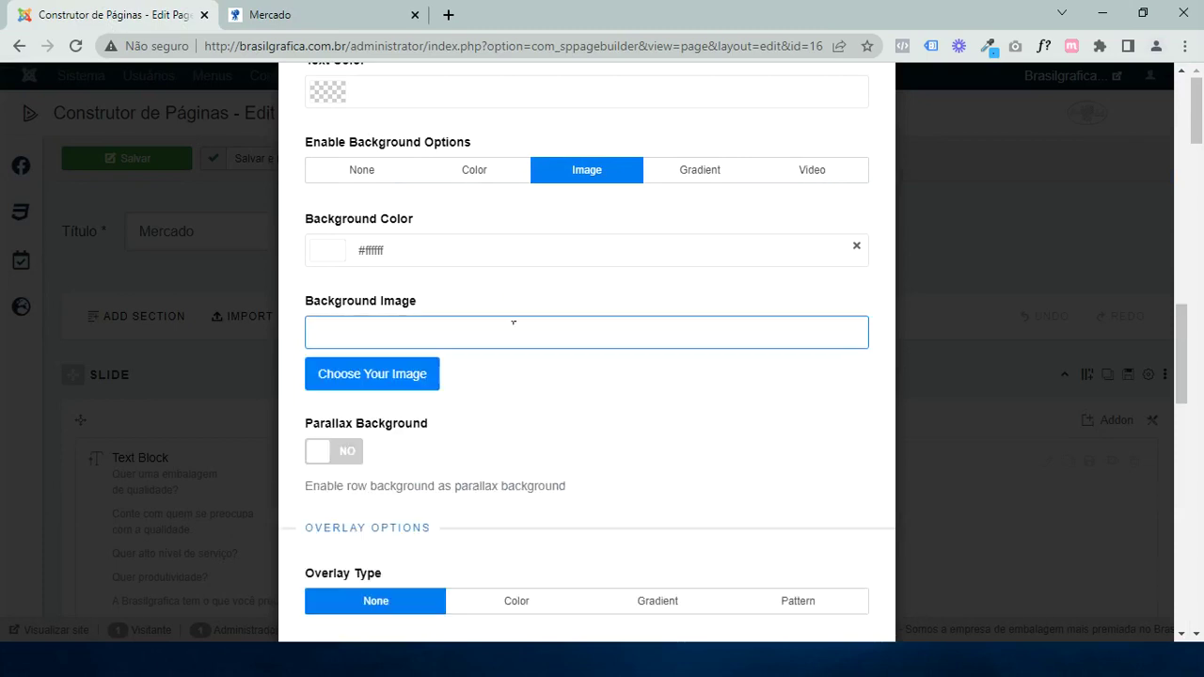
Explore the media library's folders and upload dialog, and insert offset-brasilgrafica.png as the Slide row's background image
{"action": "left_click", "coordinate": [353, 385]}
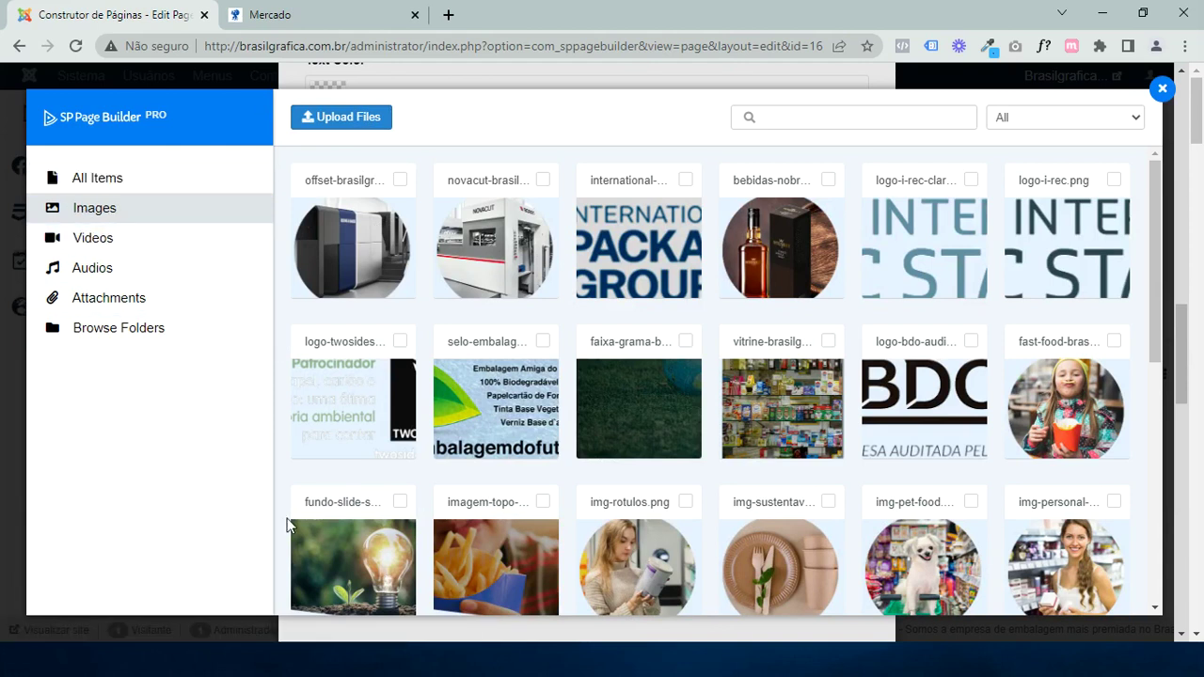
{"action": "left_click", "coordinate": [164, 334]}
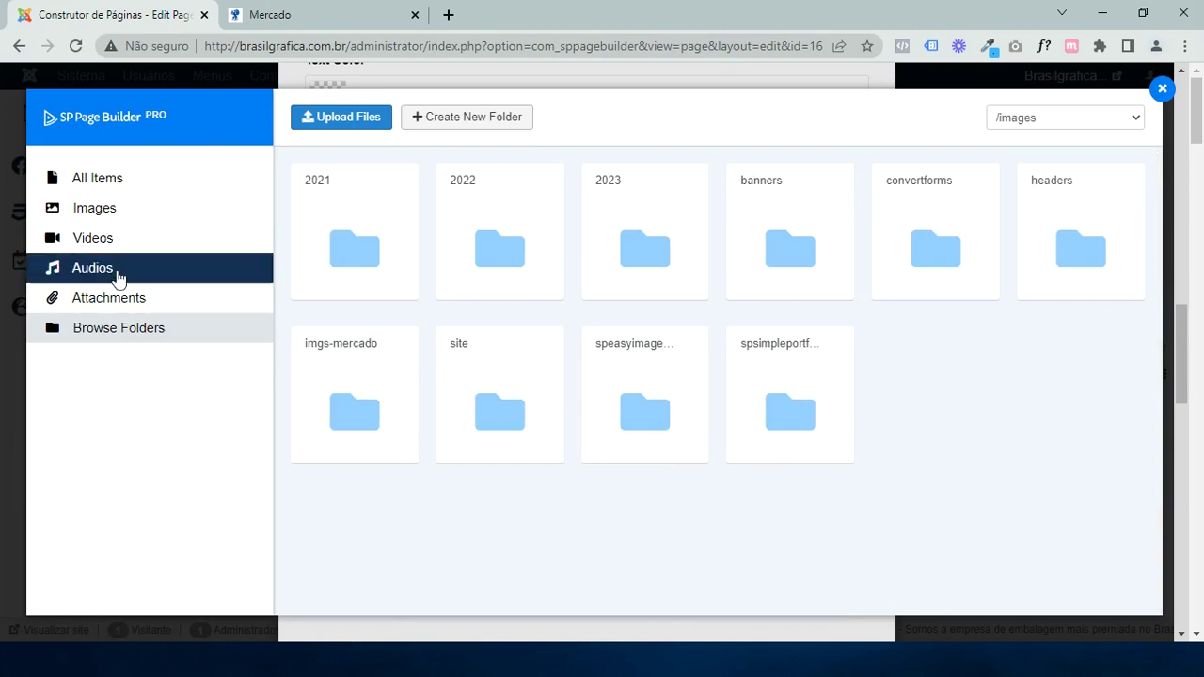
{"action": "left_click", "coordinate": [75, 224]}
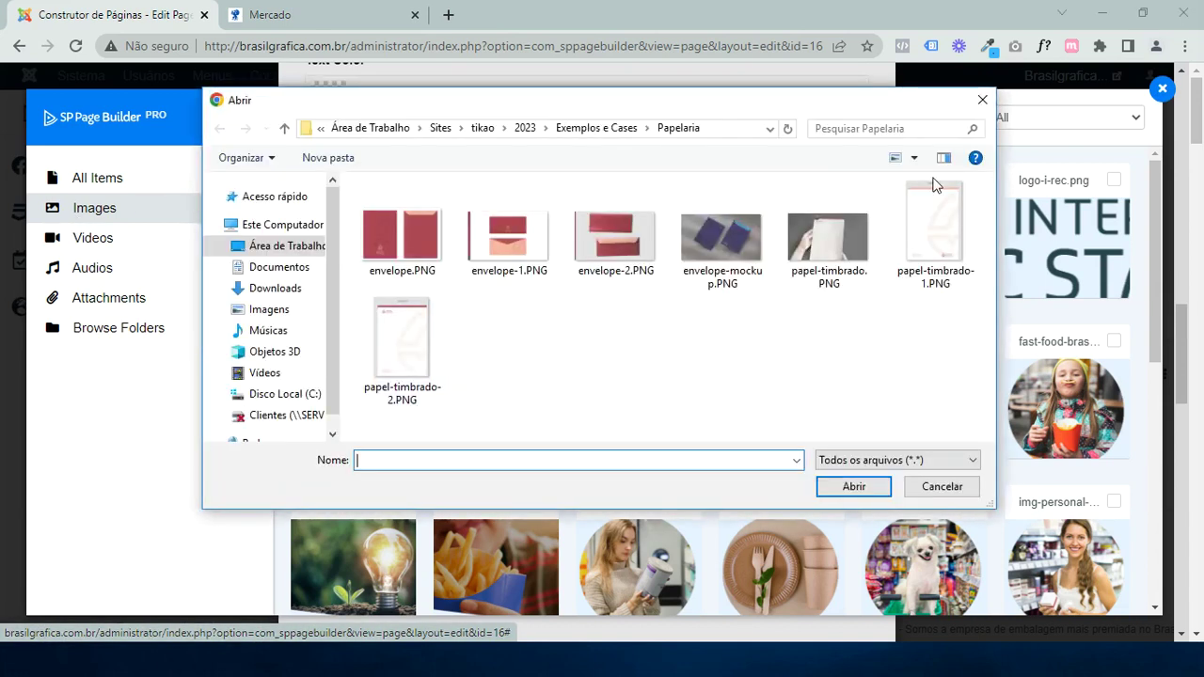
{"action": "left_click", "coordinate": [982, 100]}
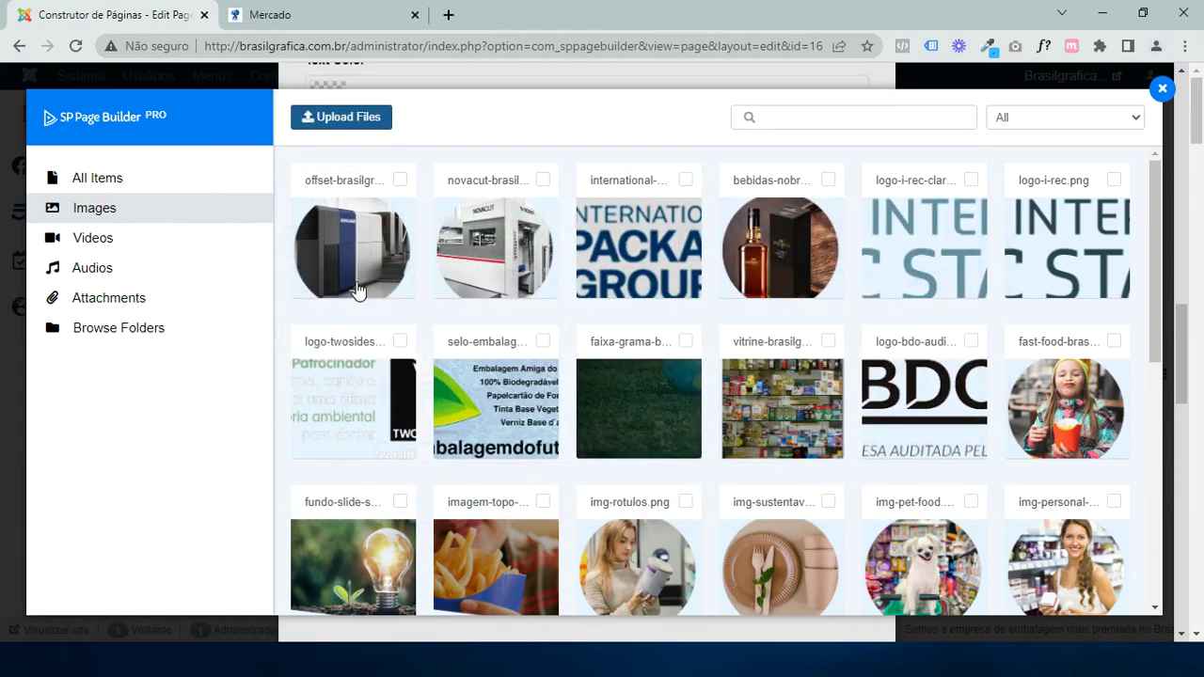
{"action": "left_click", "coordinate": [355, 282]}
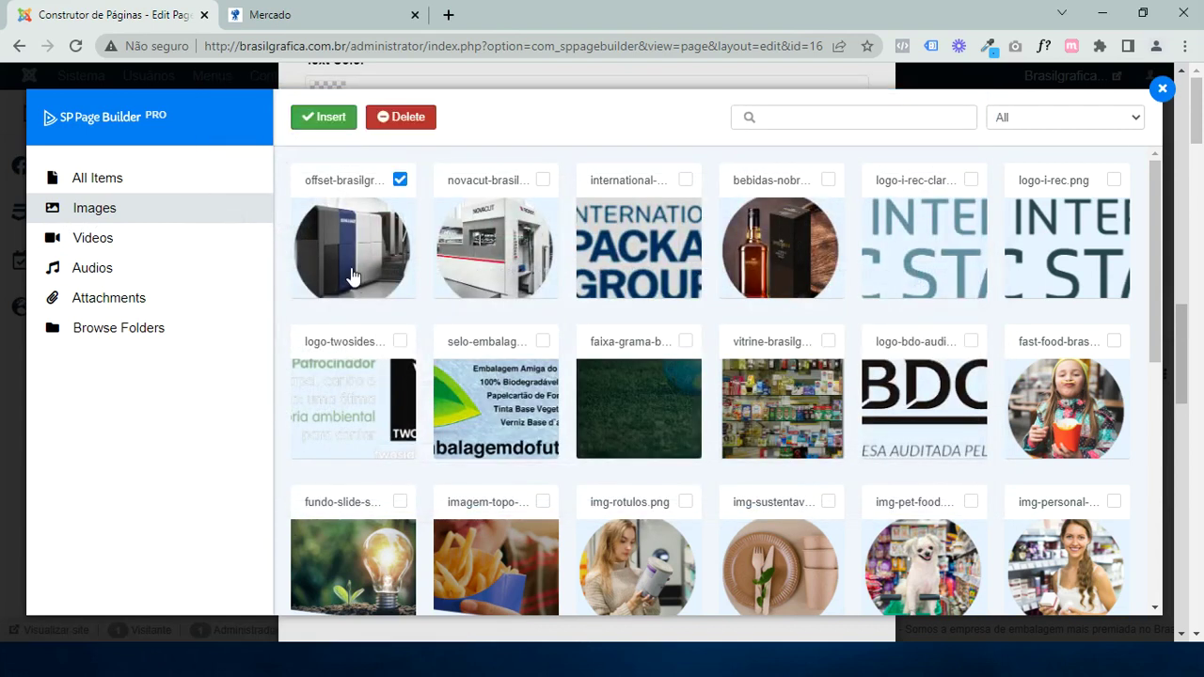
{"action": "left_click", "coordinate": [337, 128]}
Restore the Slide row's background image path to images/site/imagem-topo-mercado.png and leave the row options
{"action": "scroll", "coordinate": [648, 398], "scroll_direction": "down", "scroll_amount": 2}
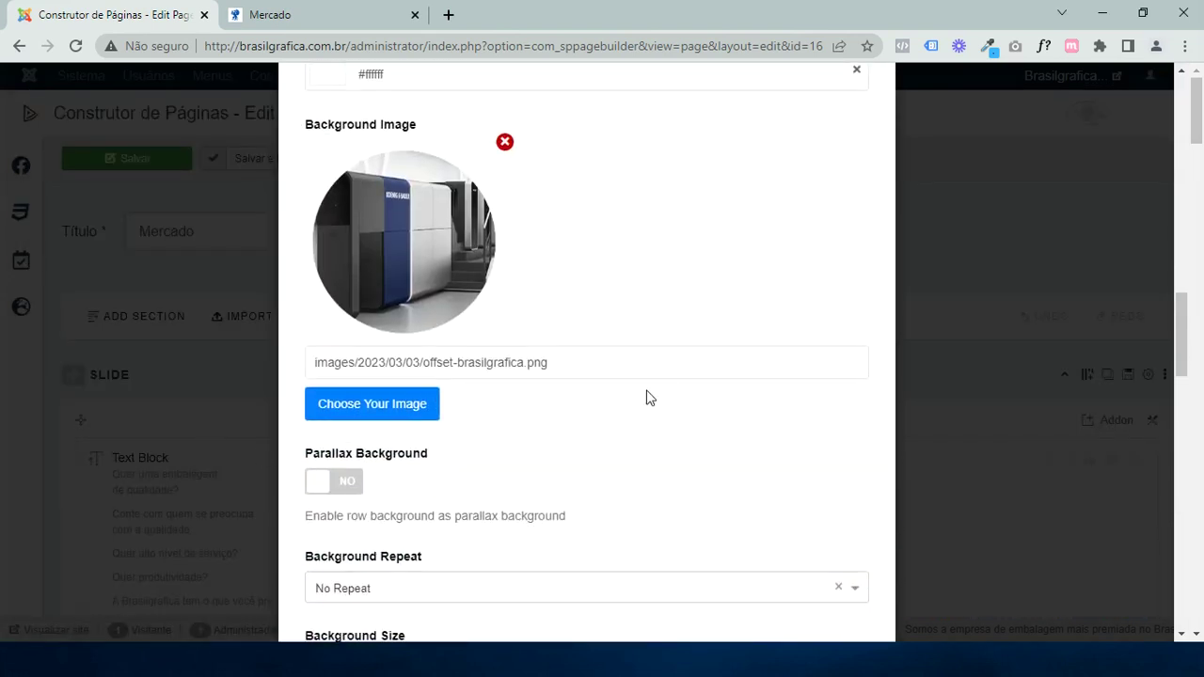
{"action": "triple_click", "coordinate": [694, 369]}
{"action": "key", "text": "ctrl+v"}
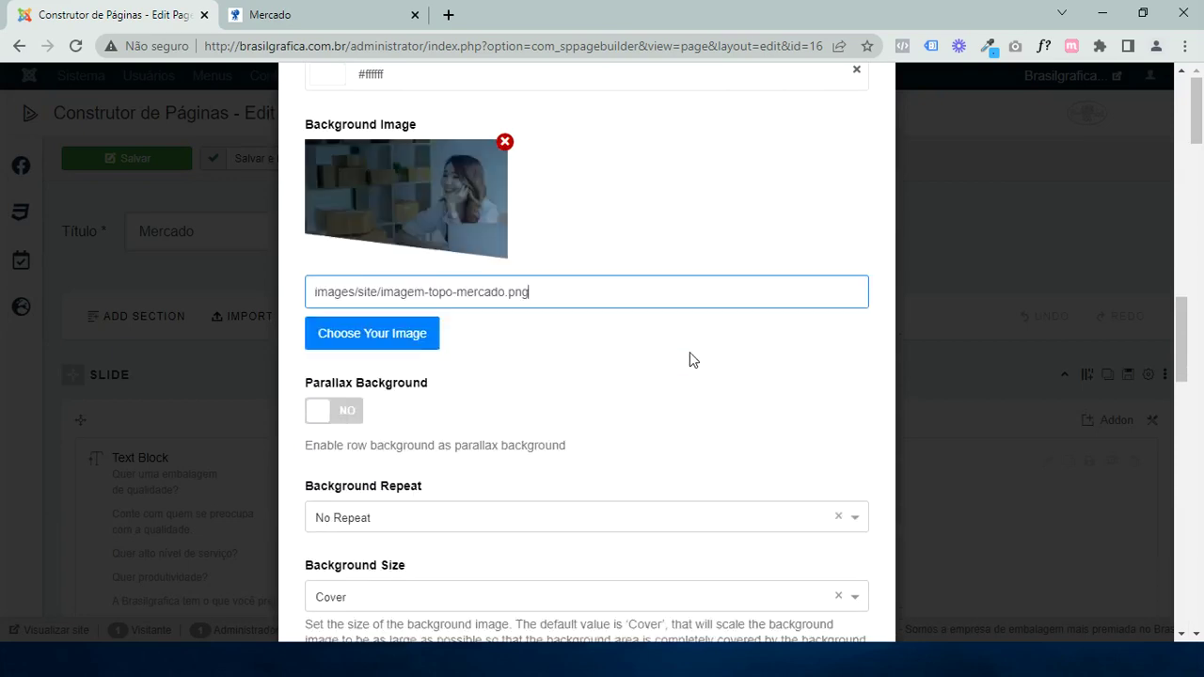
{"action": "scroll", "coordinate": [752, 301], "scroll_direction": "up", "scroll_amount": 5}
{"action": "scroll", "coordinate": [762, 273], "scroll_direction": "up", "scroll_amount": 10}
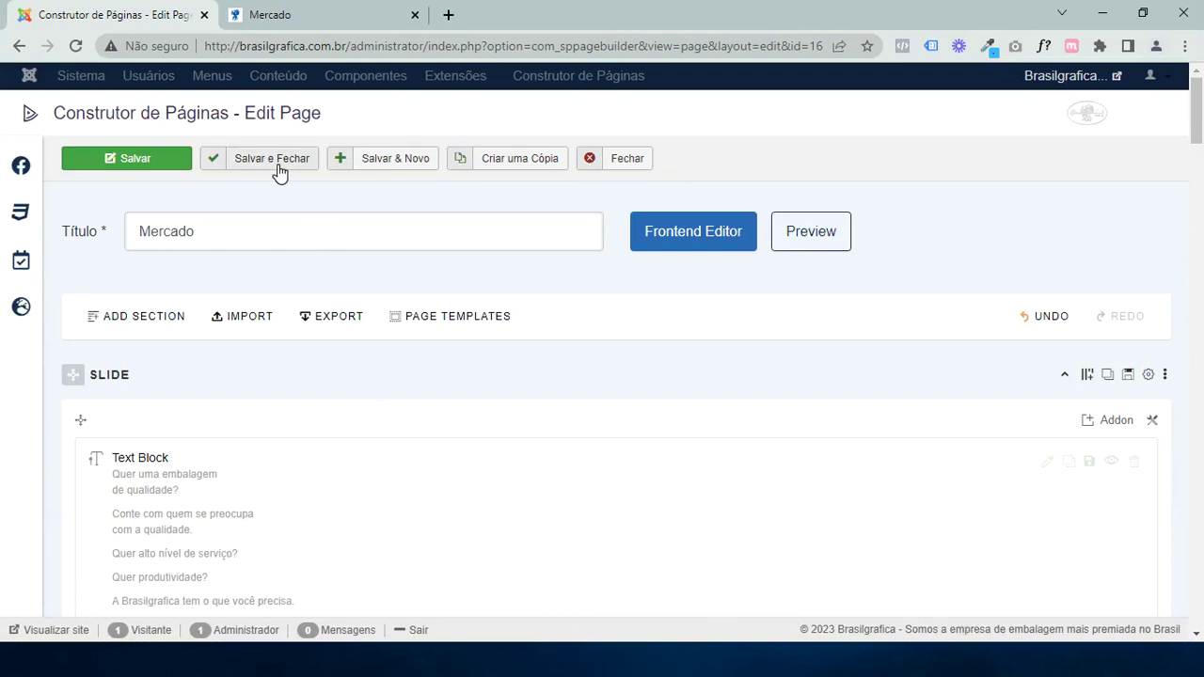
Examine the Slide and Mercado de Atuação sections in the page editor and the matching banner and text on the live Mercado page
{"action": "scroll", "coordinate": [410, 457], "scroll_direction": "down", "scroll_amount": 5}
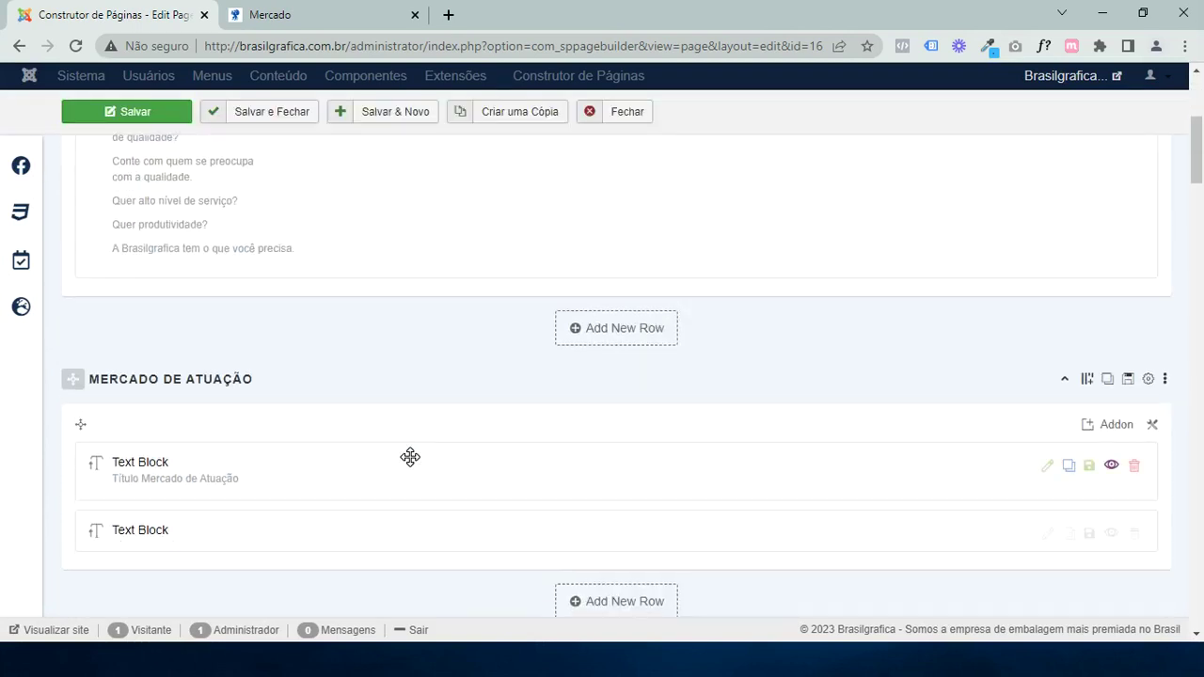
{"action": "scroll", "coordinate": [410, 457], "scroll_direction": "down", "scroll_amount": 2}
{"action": "scroll", "coordinate": [410, 457], "scroll_direction": "up", "scroll_amount": 6}
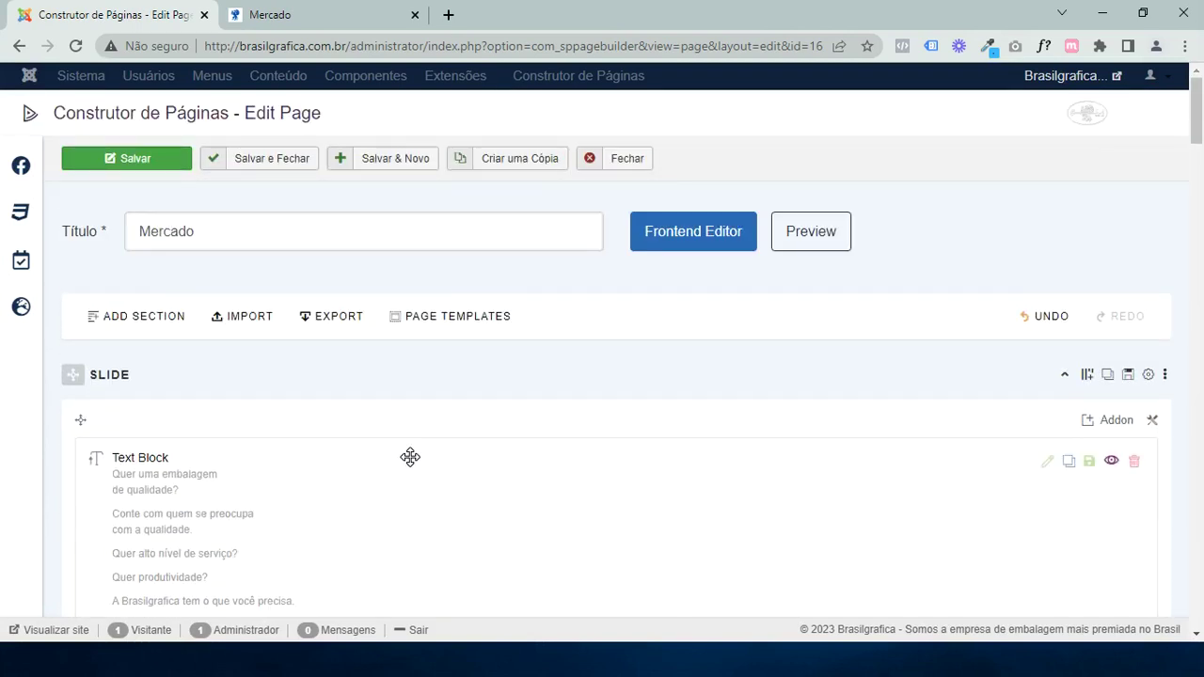
{"action": "left_click", "coordinate": [299, 13]}
{"action": "scroll", "coordinate": [513, 279], "scroll_direction": "down", "scroll_amount": 1}
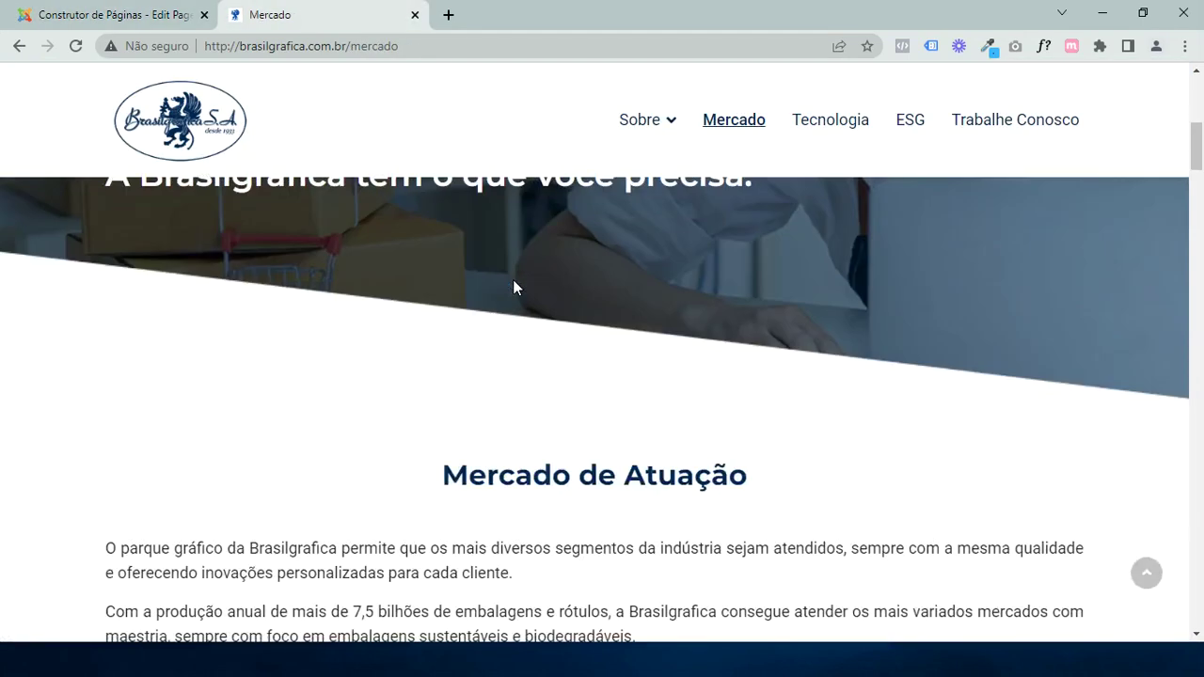
{"action": "scroll", "coordinate": [512, 287], "scroll_direction": "down", "scroll_amount": 3}
{"action": "left_click_drag", "start_coordinate": [492, 222], "coordinate": [663, 347]}
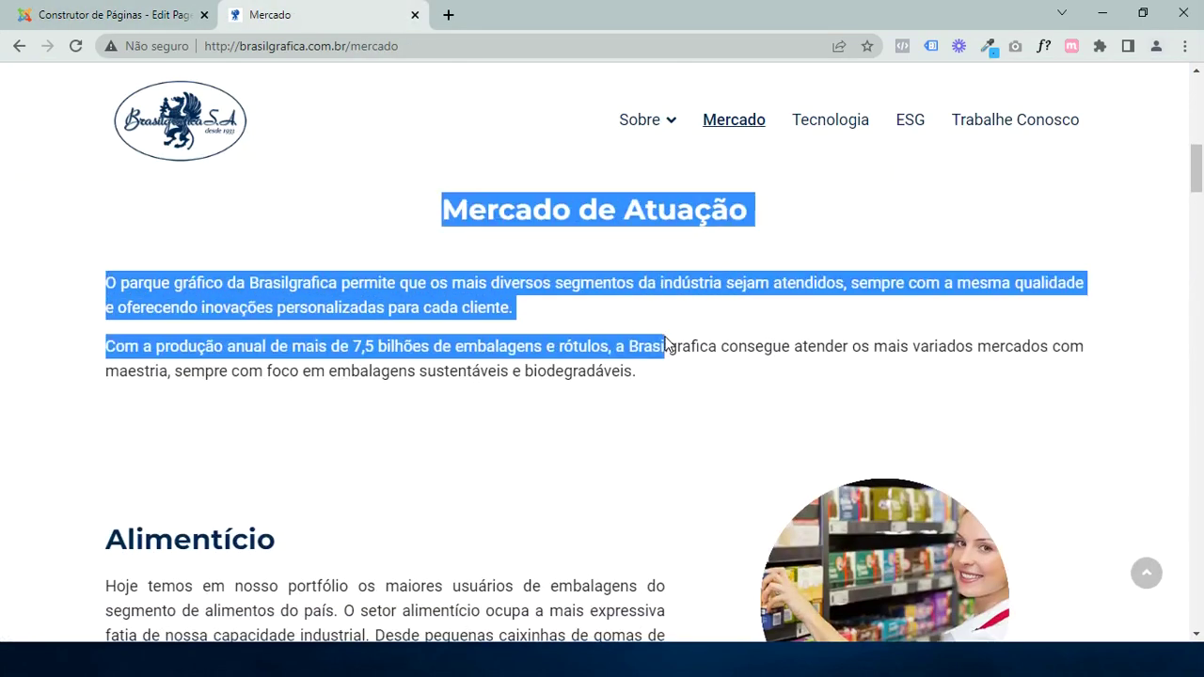
{"action": "scroll", "coordinate": [709, 341], "scroll_direction": "down", "scroll_amount": 15}
{"action": "scroll", "coordinate": [854, 408], "scroll_direction": "up", "scroll_amount": 15}
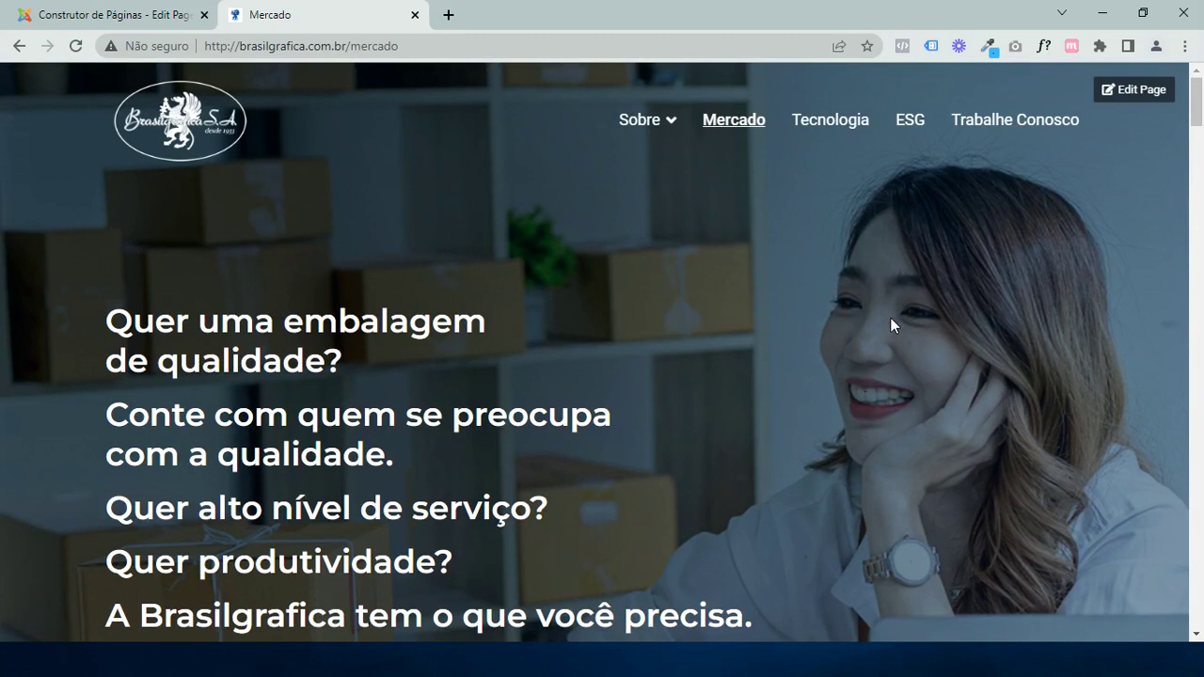
Open the live Tecnologia page and close the Mercado page in the backend editor without saving
{"action": "left_click", "coordinate": [828, 129]}
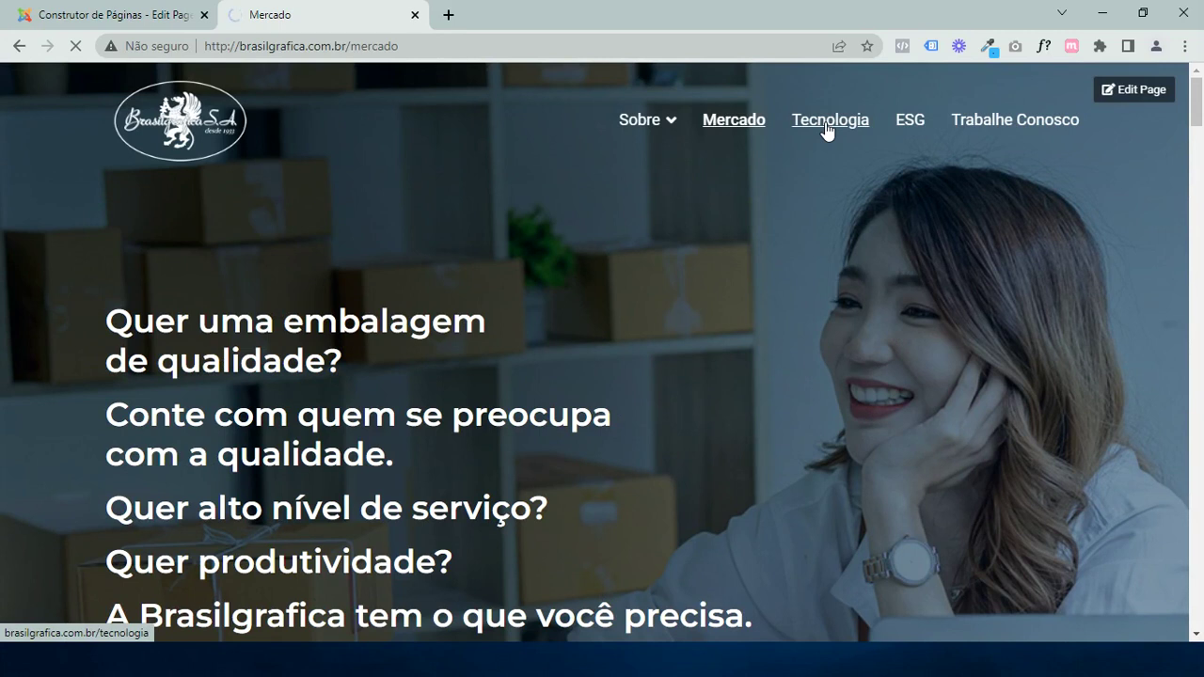
{"action": "left_click", "coordinate": [52, 15]}
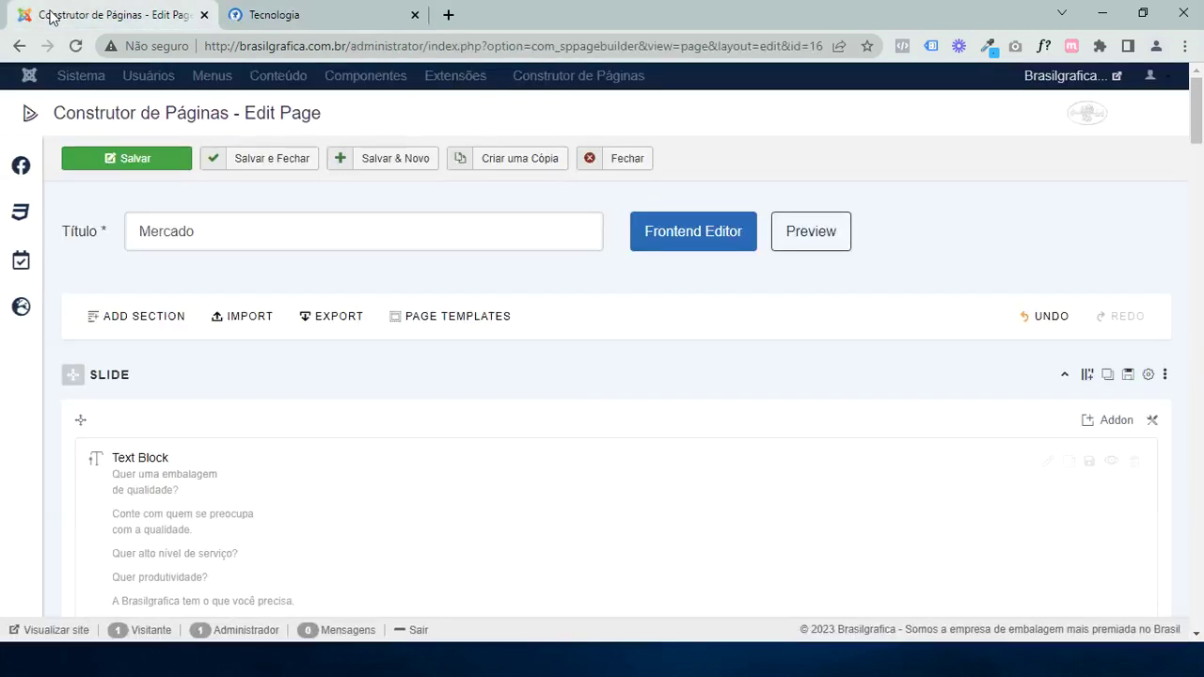
{"action": "double_click", "coordinate": [103, 378]}
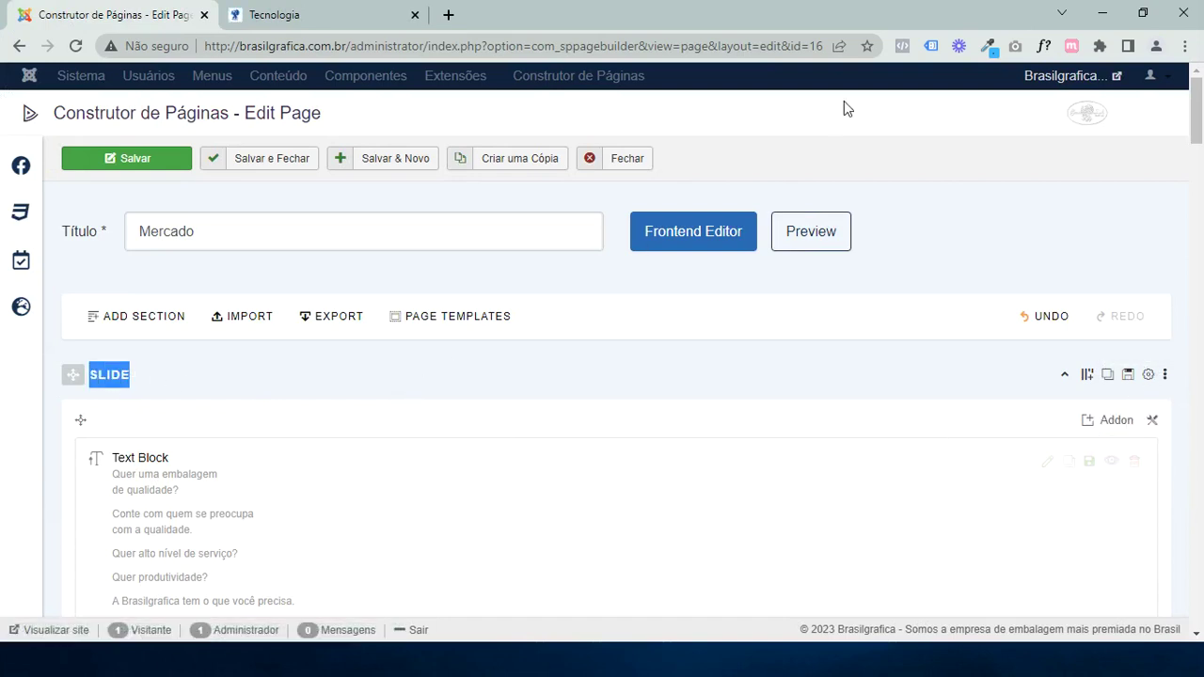
{"action": "left_click", "coordinate": [632, 162]}
{"action": "left_click", "coordinate": [660, 151]}
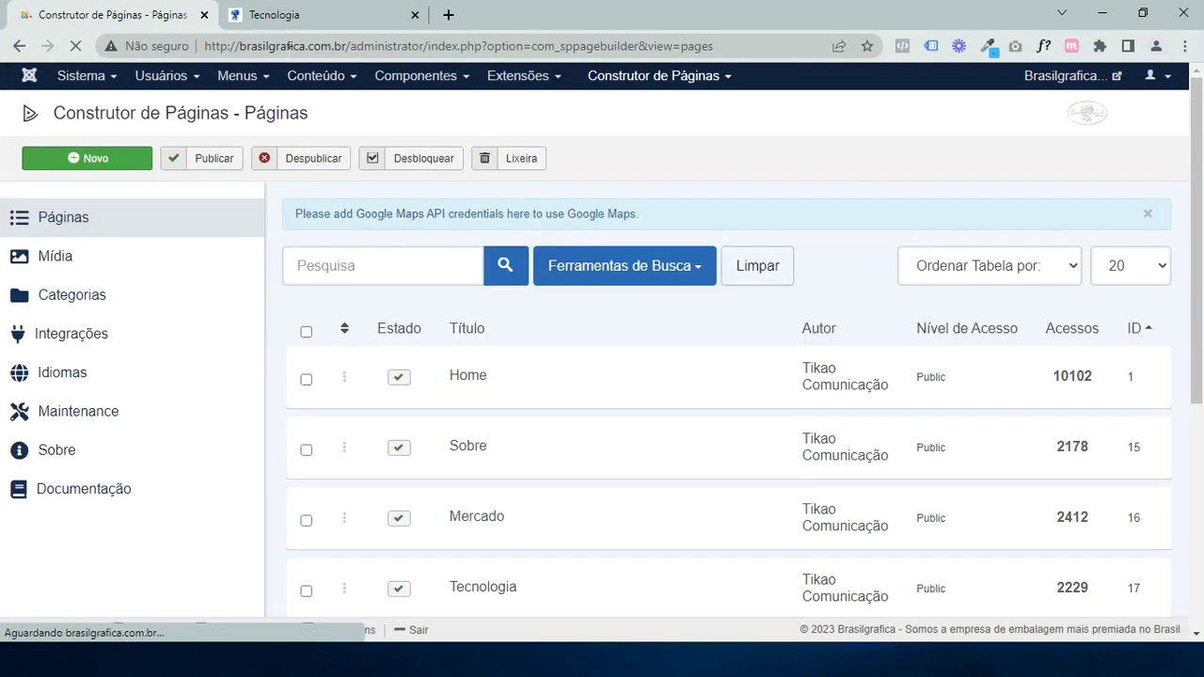
Compare the live Tecnologia page with its entry in the backend page list
{"action": "left_click", "coordinate": [277, 15]}
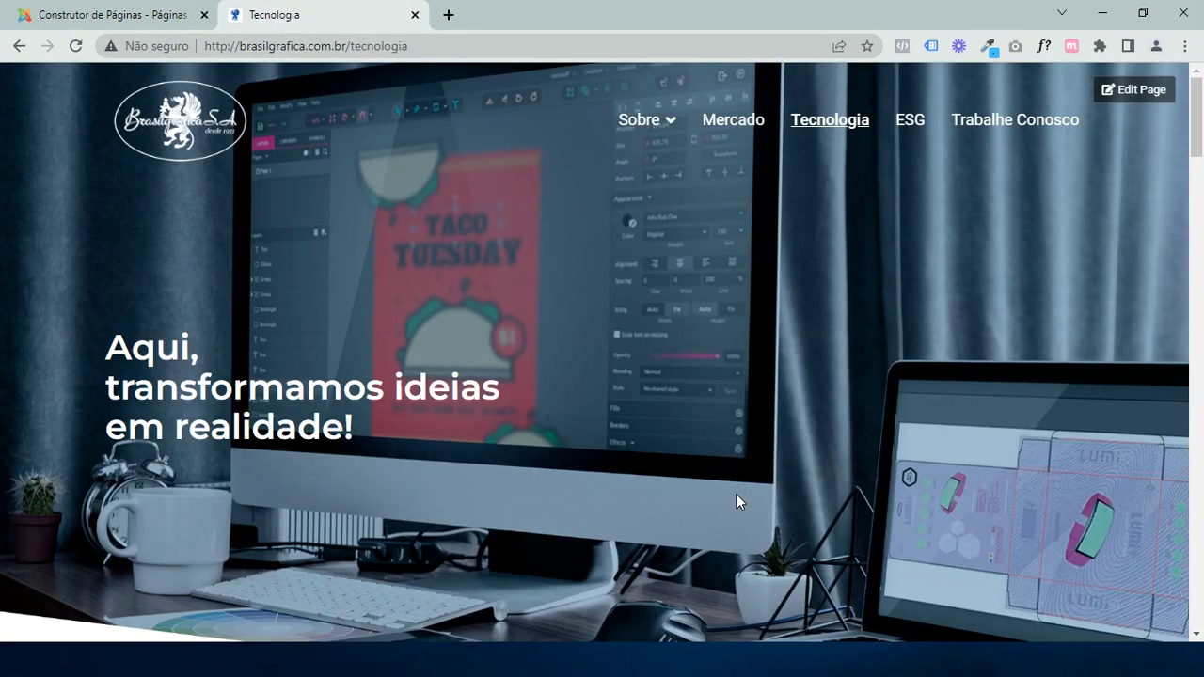
{"action": "key", "text": "ctrl+shift+Tab"}
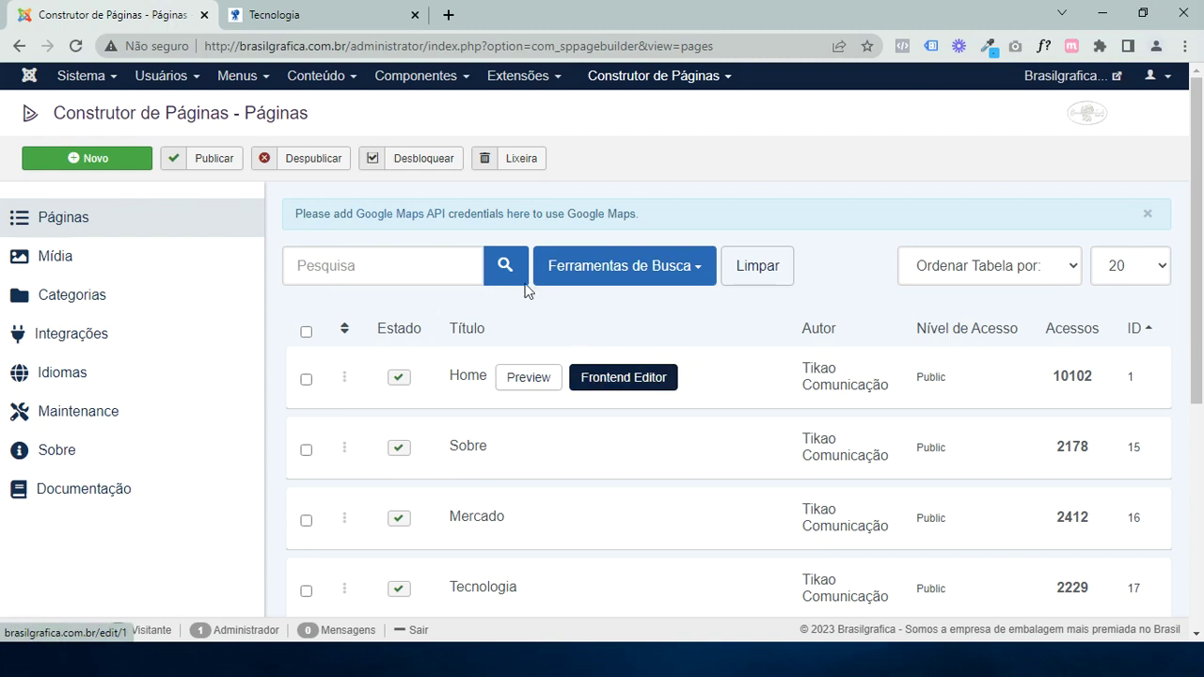
{"action": "left_click", "coordinate": [272, 11]}
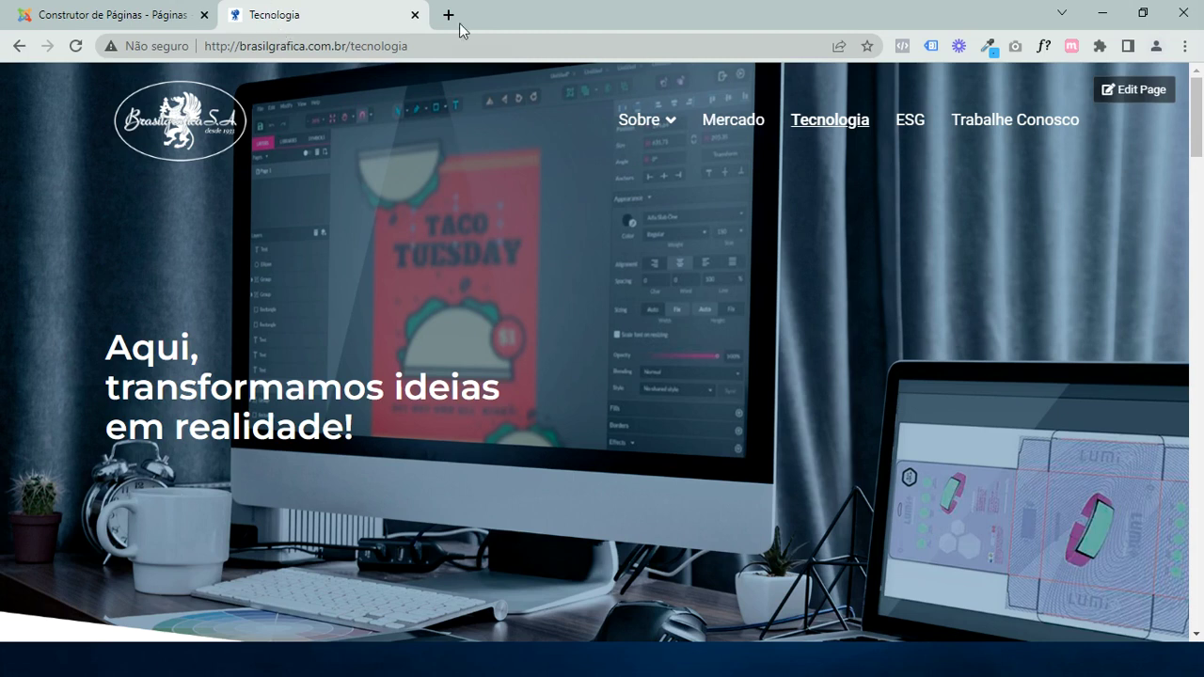
Open the live Qualidade page under Sobre and examine its Gestão de Qualidade text and certificate buttons
{"action": "mouse_move", "coordinate": [670, 132]}
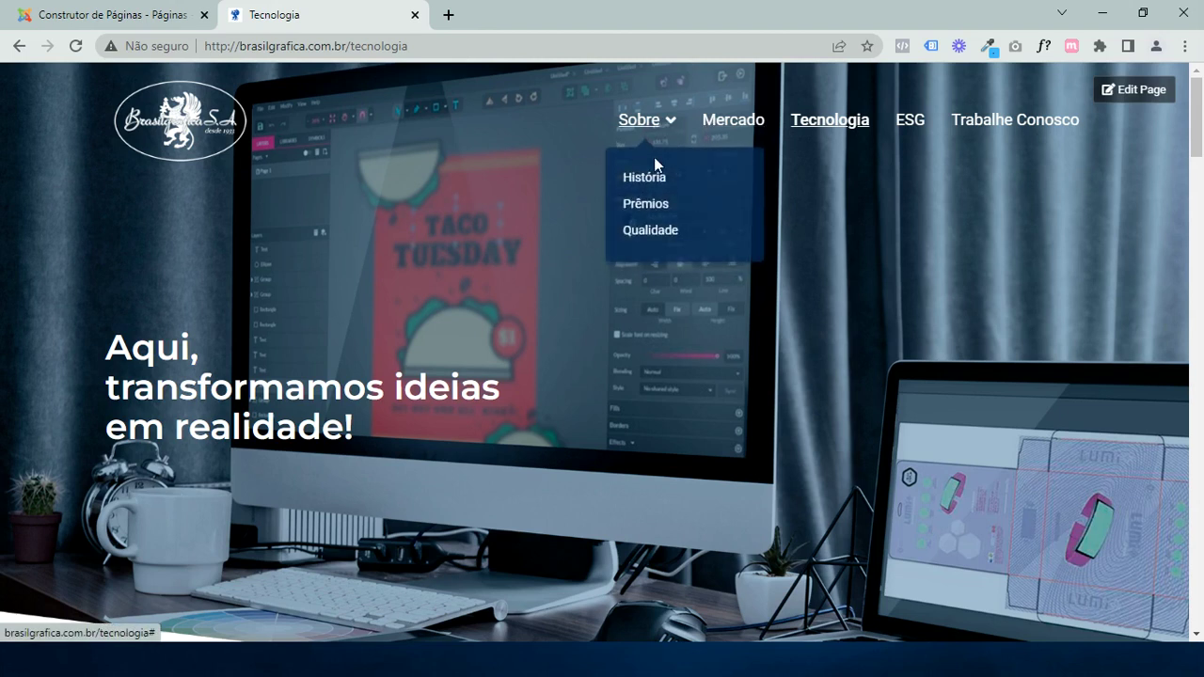
{"action": "left_click", "coordinate": [650, 236]}
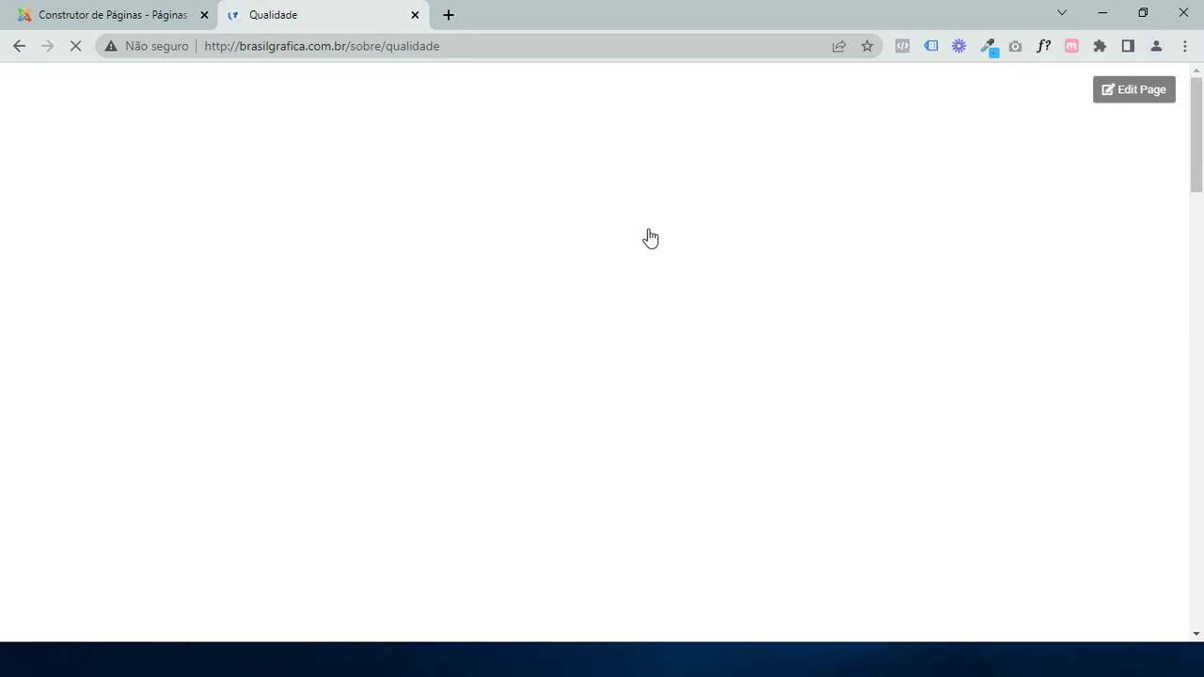
{"action": "scroll", "coordinate": [578, 224], "scroll_direction": "down", "scroll_amount": 10}
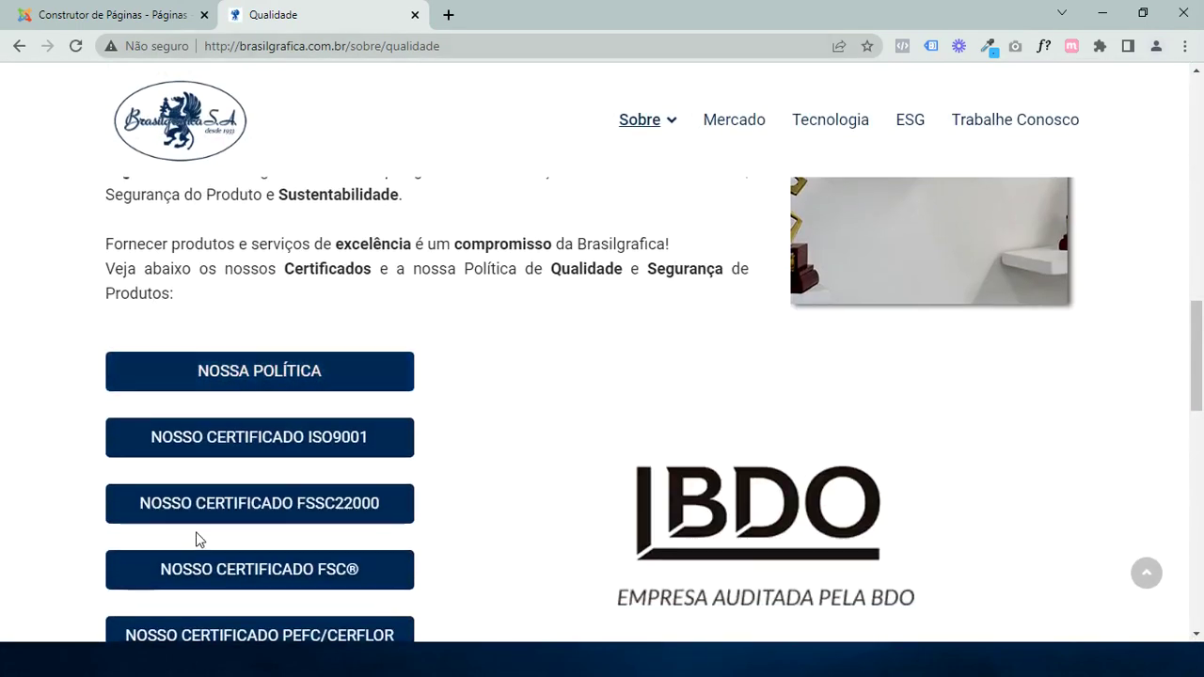
{"action": "scroll", "coordinate": [202, 527], "scroll_direction": "down", "scroll_amount": 3}
{"action": "scroll", "coordinate": [220, 461], "scroll_direction": "up", "scroll_amount": 2}
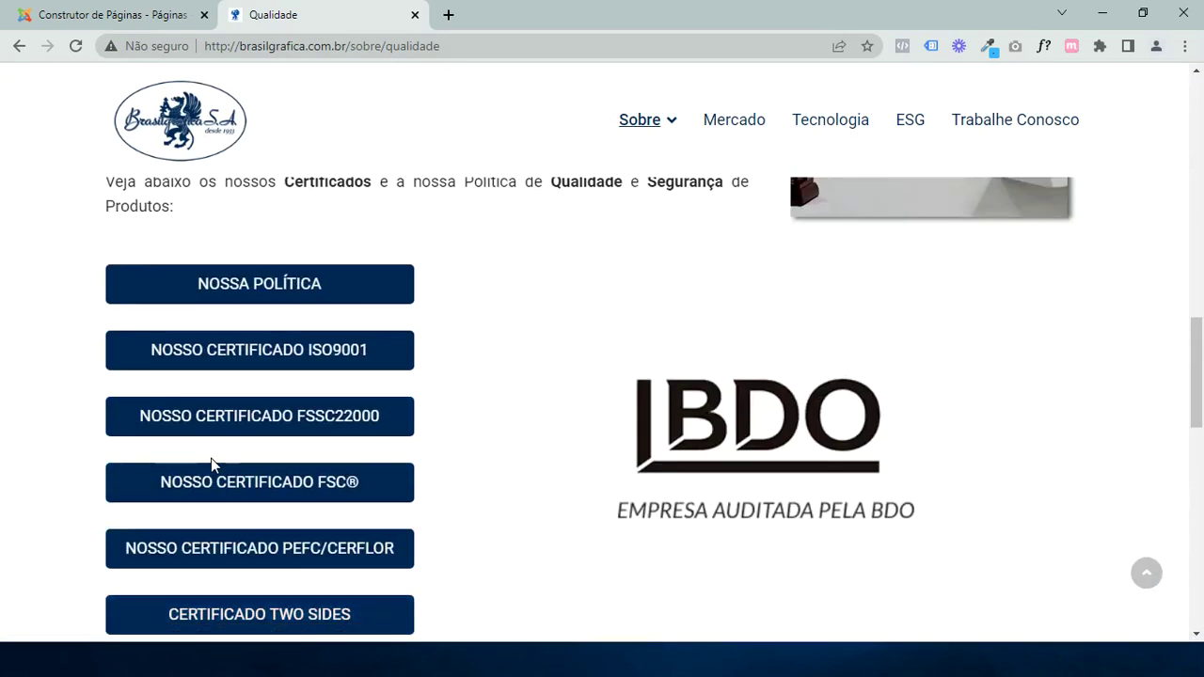
{"action": "scroll", "coordinate": [210, 458], "scroll_direction": "down", "scroll_amount": 3}
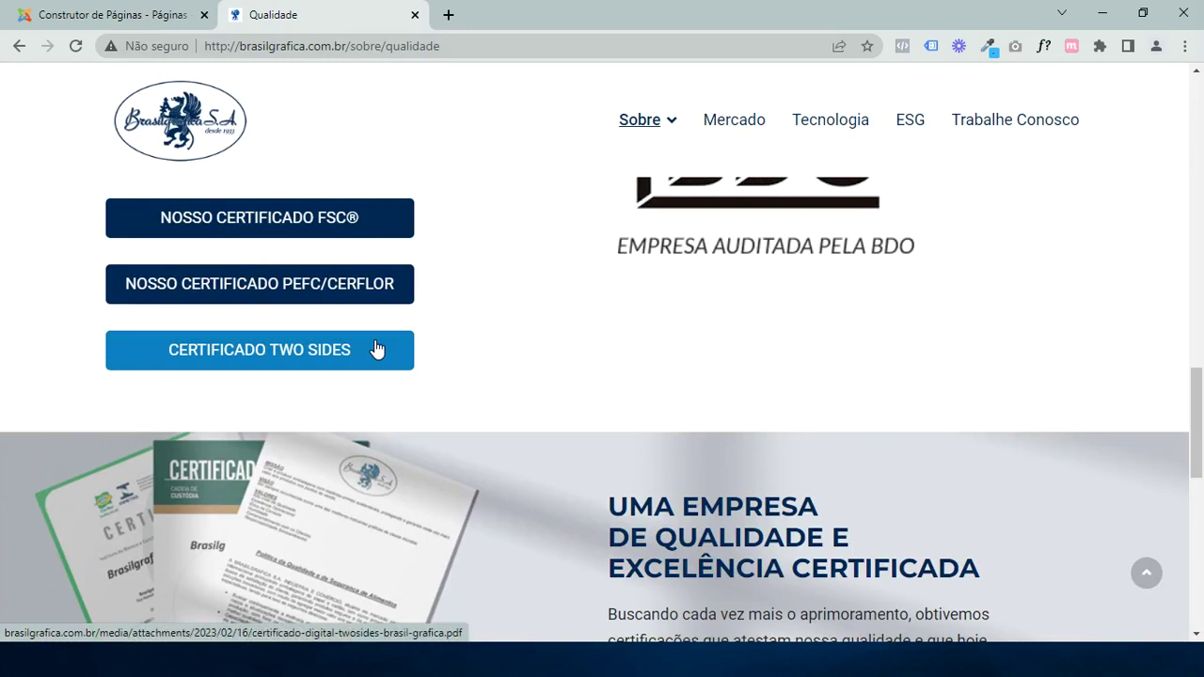
{"action": "scroll", "coordinate": [377, 350], "scroll_direction": "up", "scroll_amount": 10}
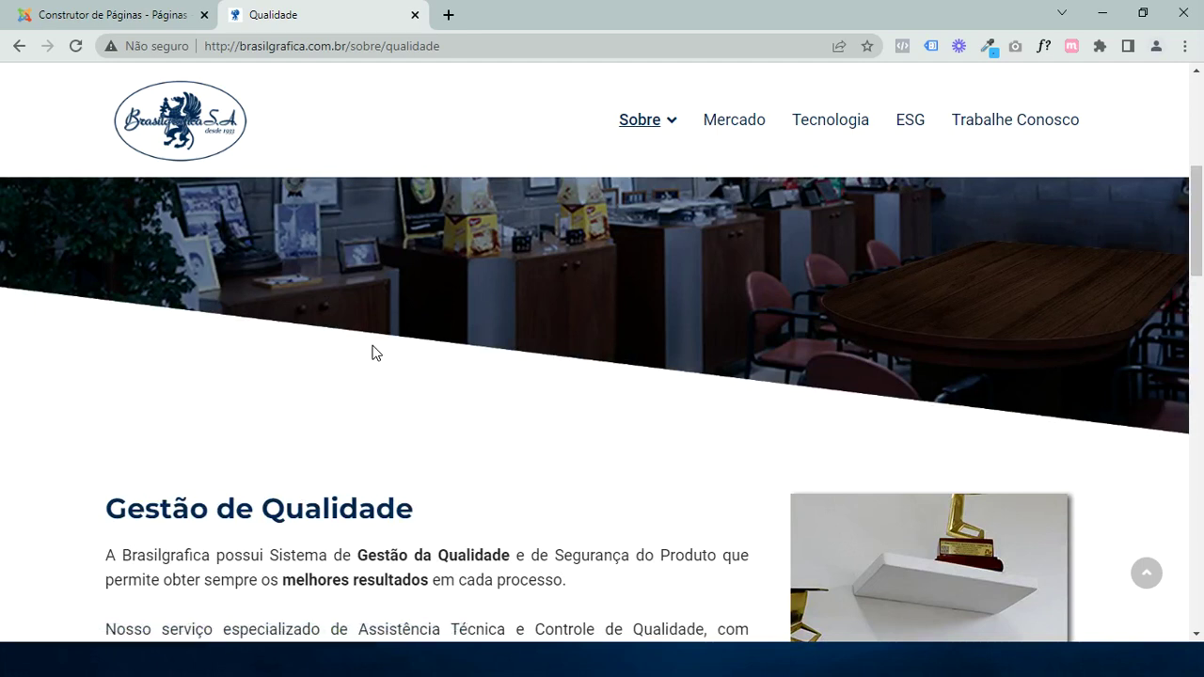
{"action": "scroll", "coordinate": [374, 351], "scroll_direction": "down", "scroll_amount": 3}
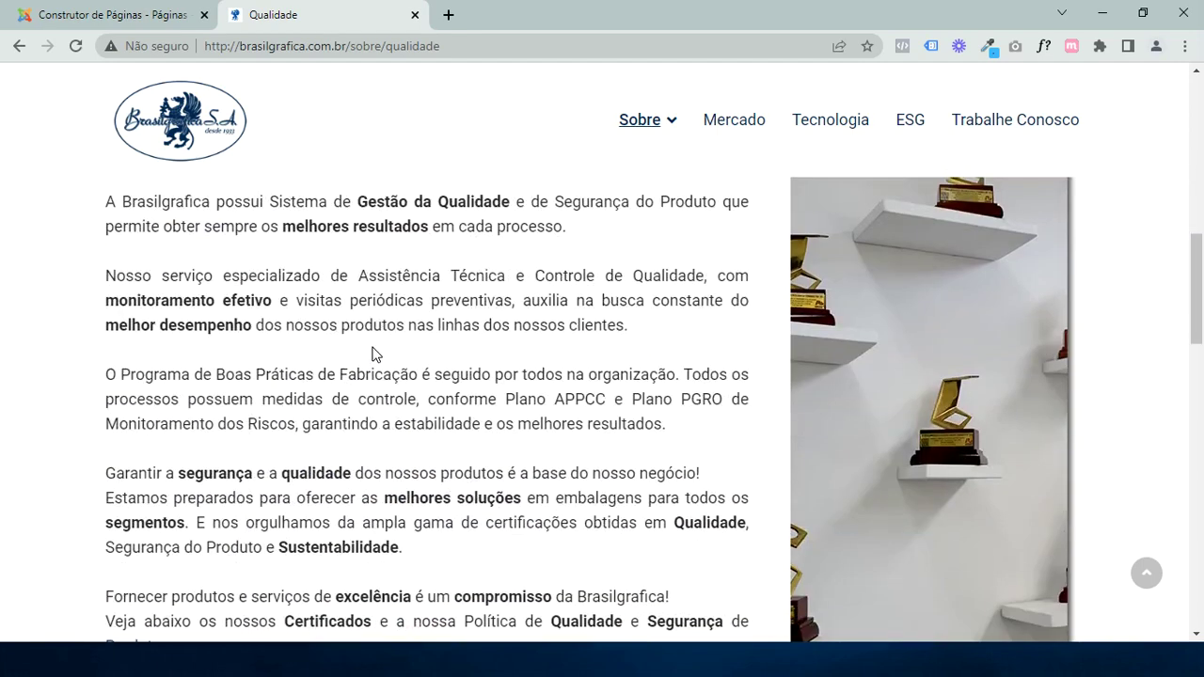
{"action": "scroll", "coordinate": [371, 353], "scroll_direction": "down", "scroll_amount": 5}
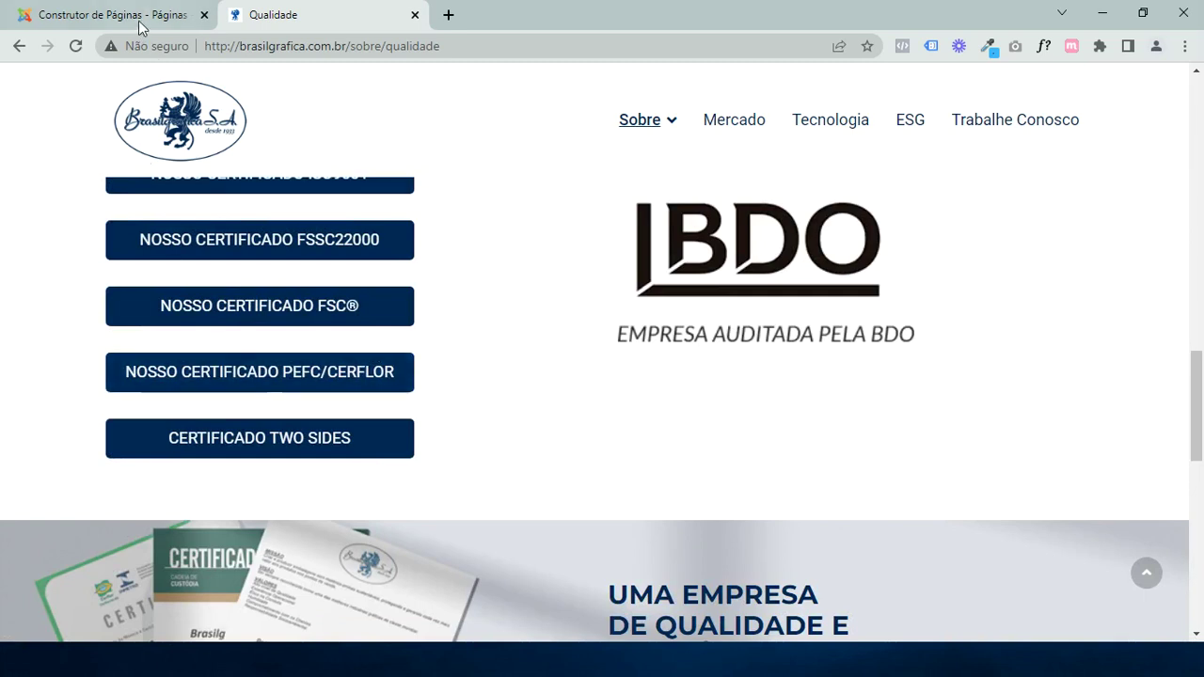
Open the Qualidade page for editing from the live site
{"action": "scroll", "coordinate": [495, 422], "scroll_direction": "up", "scroll_amount": 8}
{"action": "scroll", "coordinate": [494, 423], "scroll_direction": "up", "scroll_amount": 3}
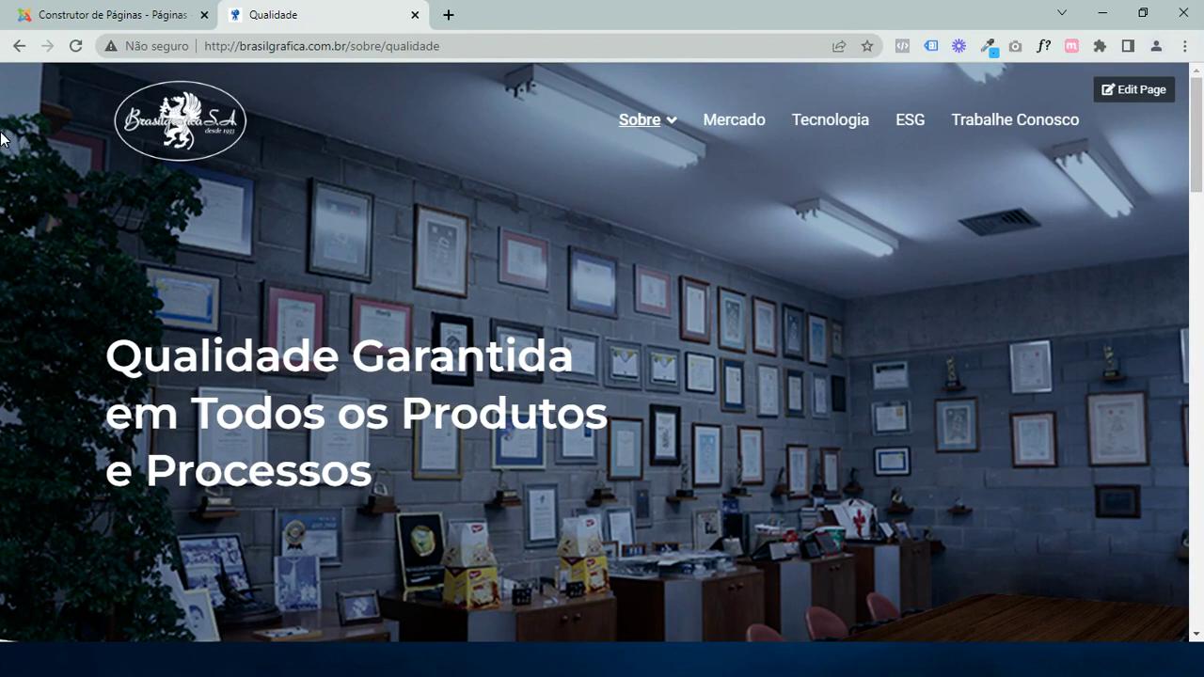
{"action": "left_click", "coordinate": [1134, 89]}
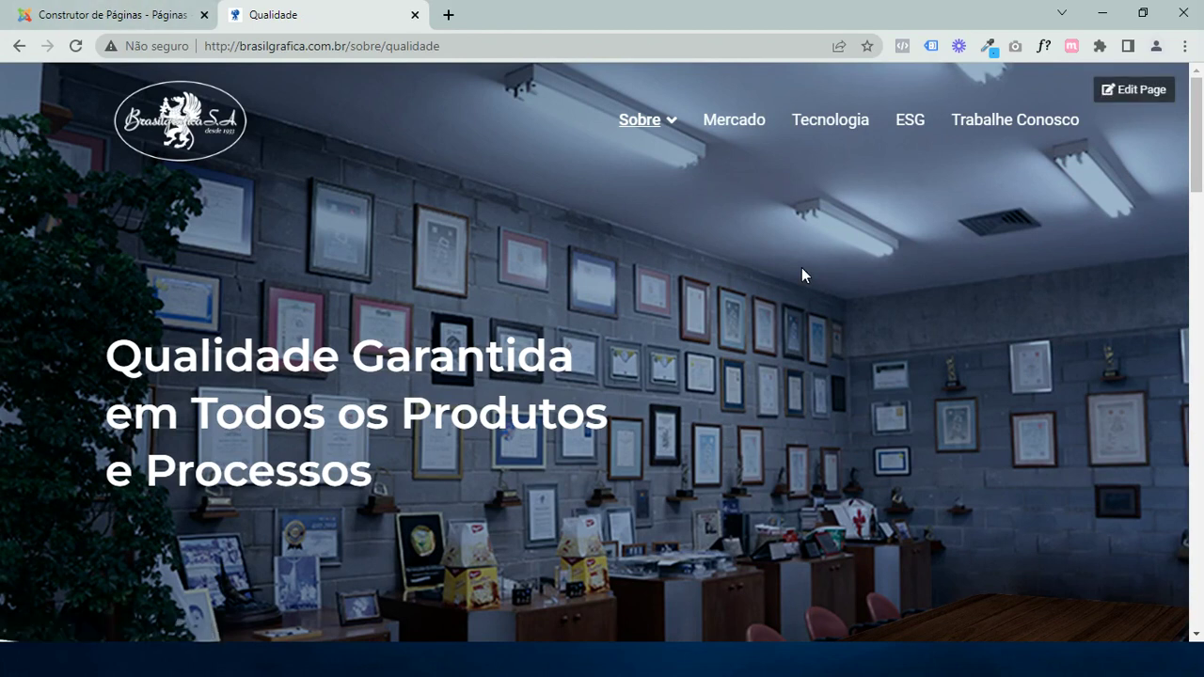